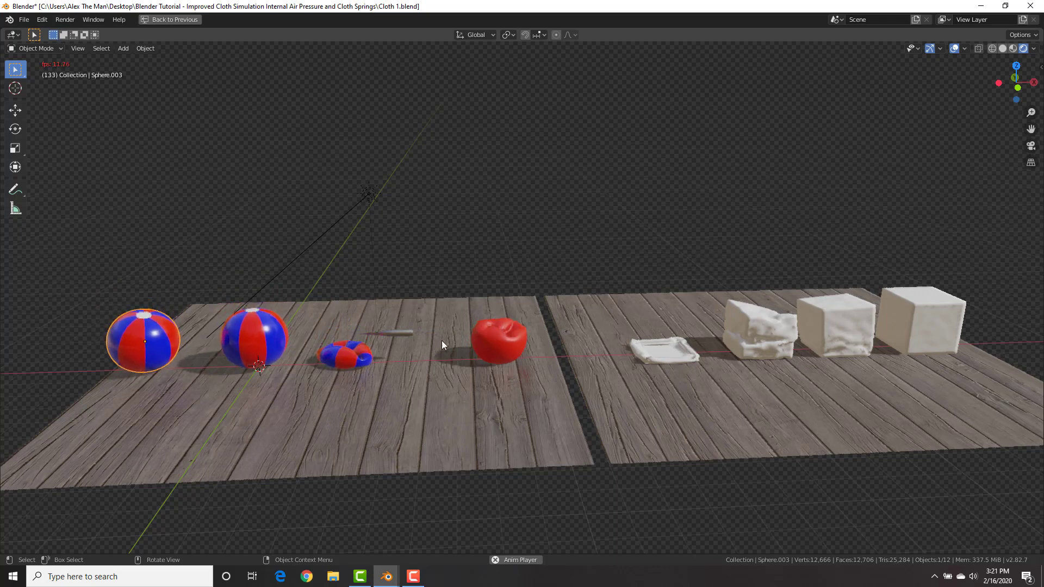
Step: Stop playback of the finished beach ball and cloth cube demo animation
{"action": "scroll", "coordinate": [437, 345], "scroll_direction": "up", "scroll_amount": 1}
{"action": "scroll", "coordinate": [437, 345], "scroll_direction": "down", "scroll_amount": 1}
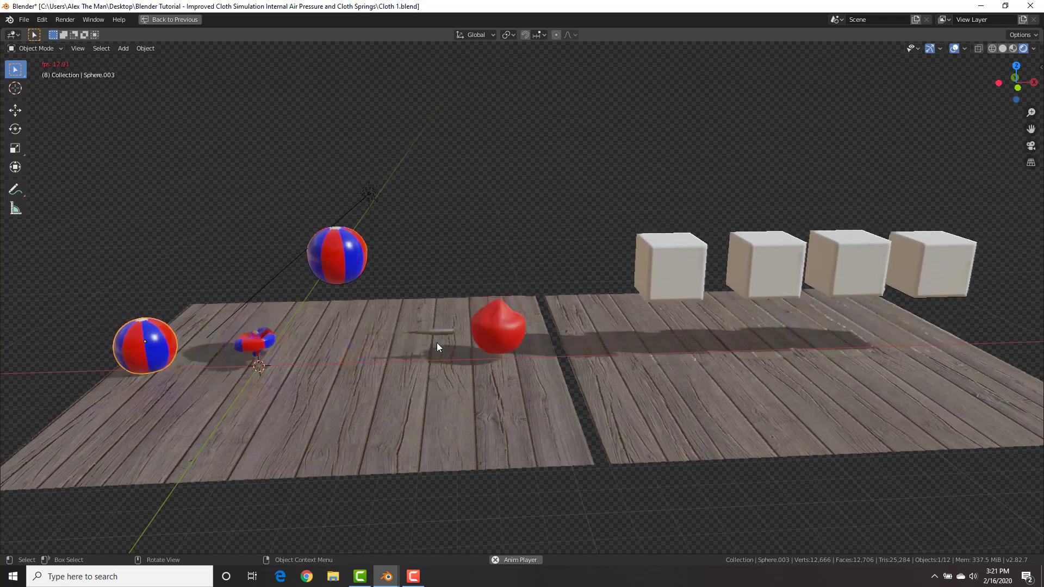
{"action": "key", "text": "space"}
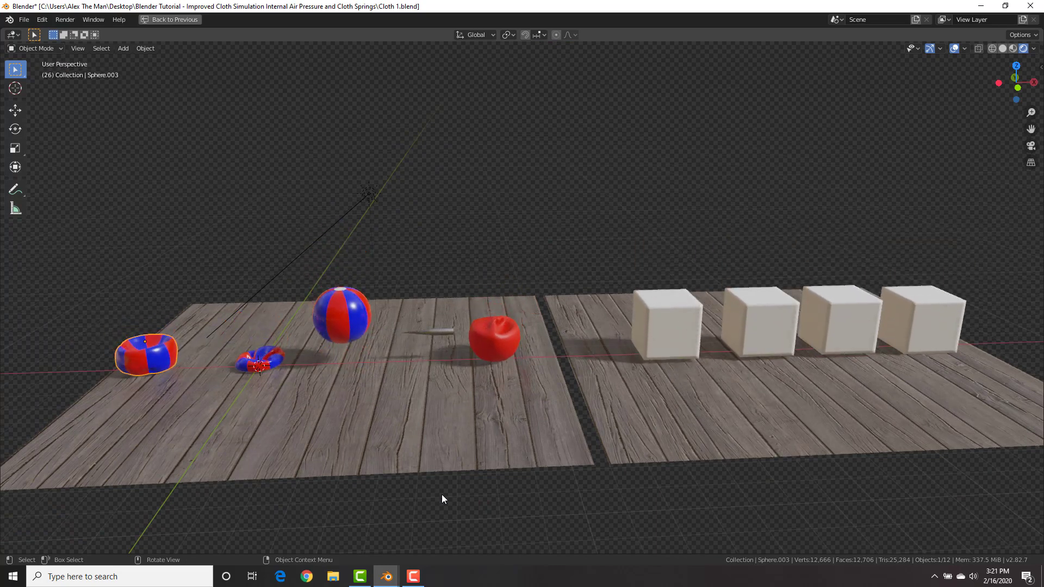
Step: Switch to the StarterFile.blend window and zoom out to see the plane, camera and light
{"action": "mouse_move", "coordinate": [392, 581]}
{"action": "left_click", "coordinate": [429, 543]}
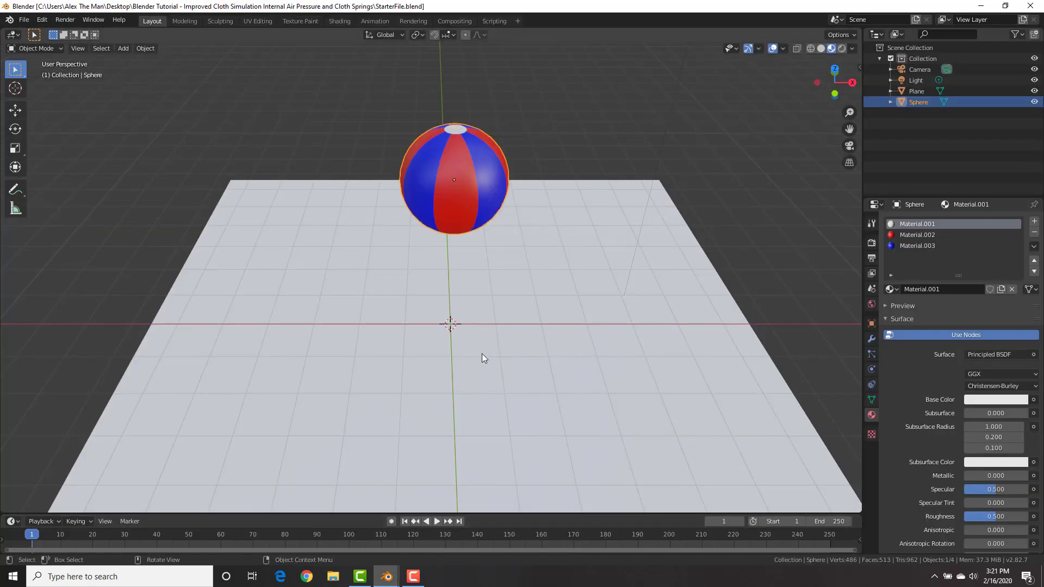
{"action": "middle_click_drag", "start_coordinate": [572, 248], "coordinate": [541, 236]}
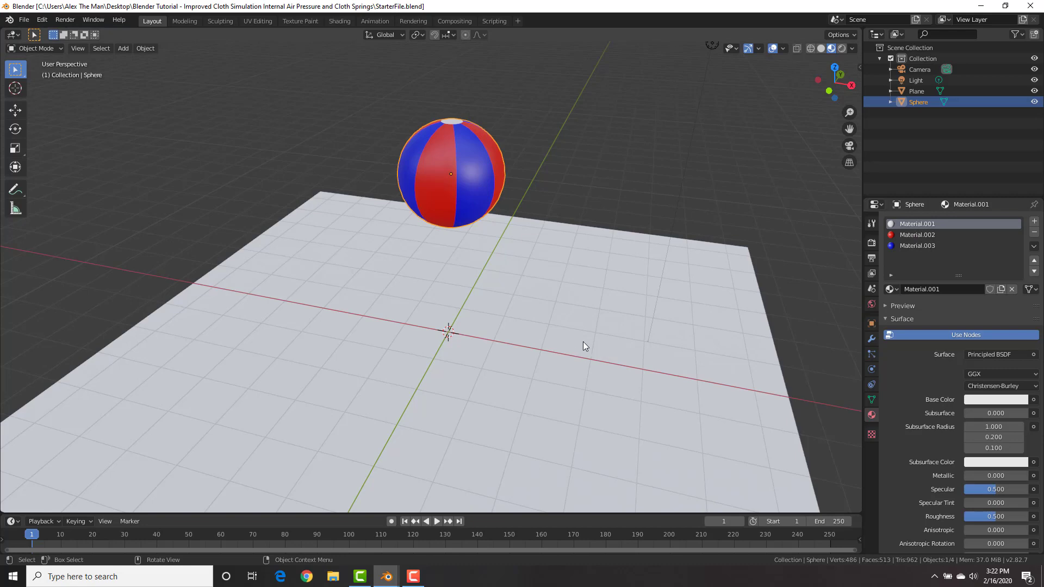
{"action": "scroll", "coordinate": [583, 341], "scroll_direction": "down", "scroll_amount": 4}
{"action": "mouse_move", "coordinate": [561, 303]}
{"action": "middle_mouse_down"}
{"action": "mouse_move", "coordinate": [537, 293]}
{"action": "mouse_move", "coordinate": [551, 295]}
{"action": "middle_mouse_up"}
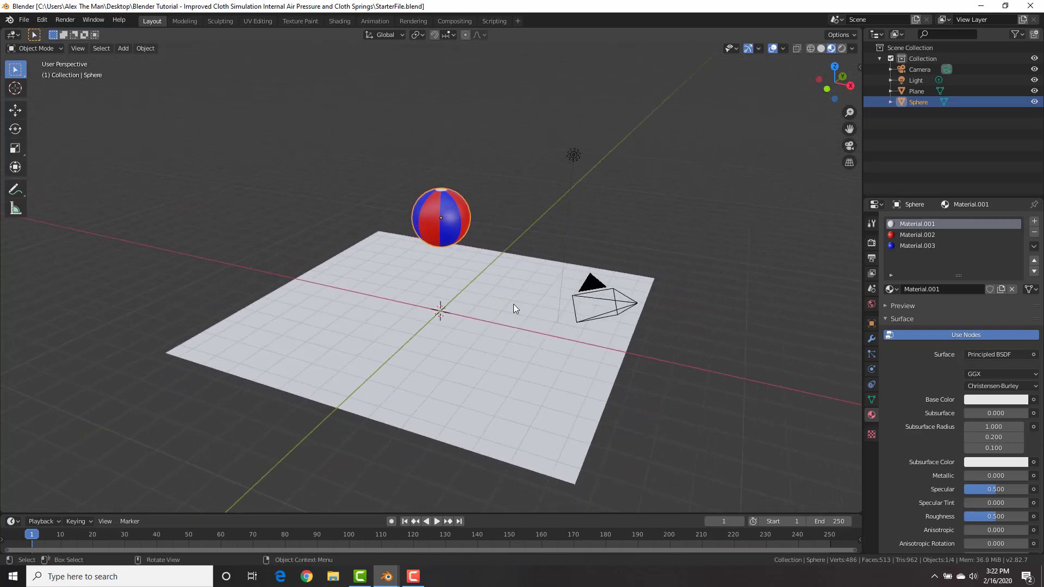
Step: Give the ground plane Collision physics, then select the beach ball sphere
{"action": "left_click", "coordinate": [481, 308]}
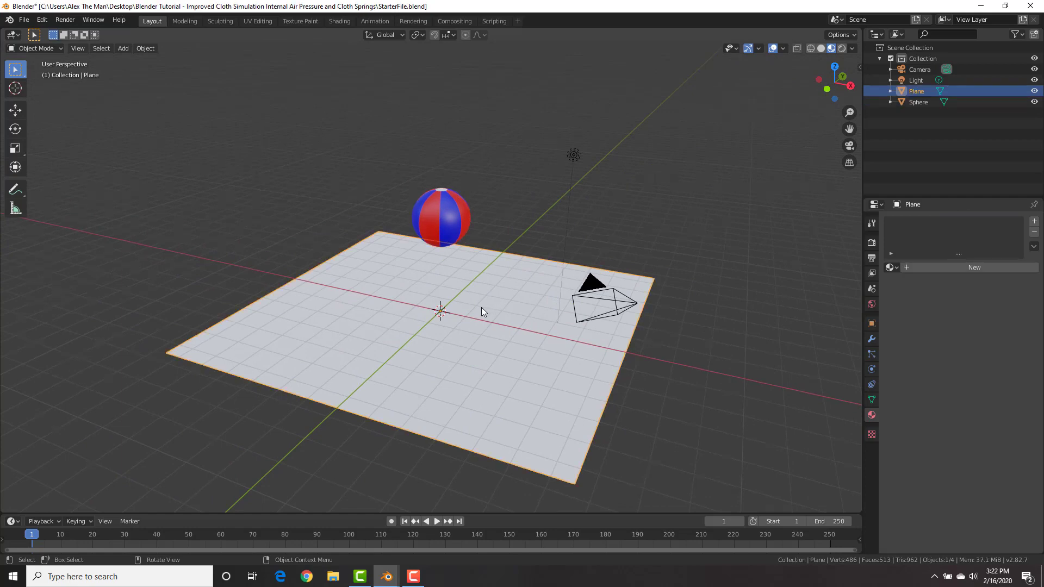
{"action": "left_click", "coordinate": [872, 369]}
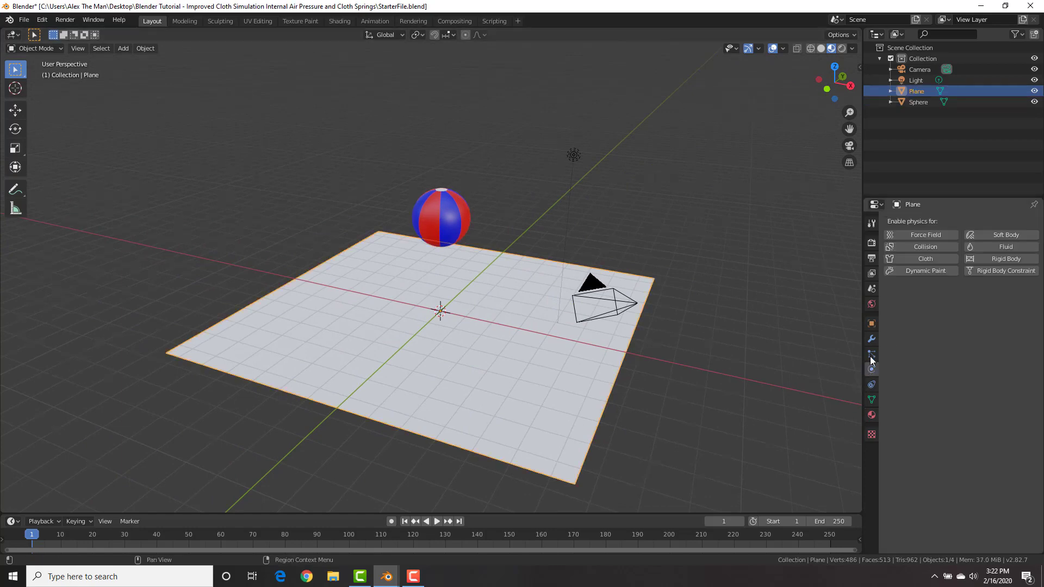
{"action": "left_click", "coordinate": [912, 248]}
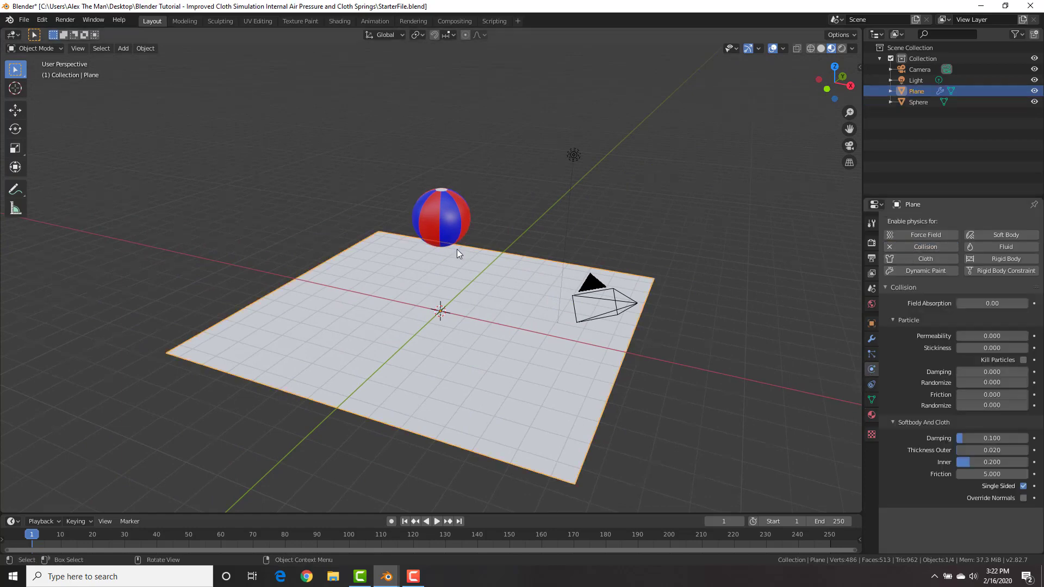
{"action": "left_click", "coordinate": [463, 216]}
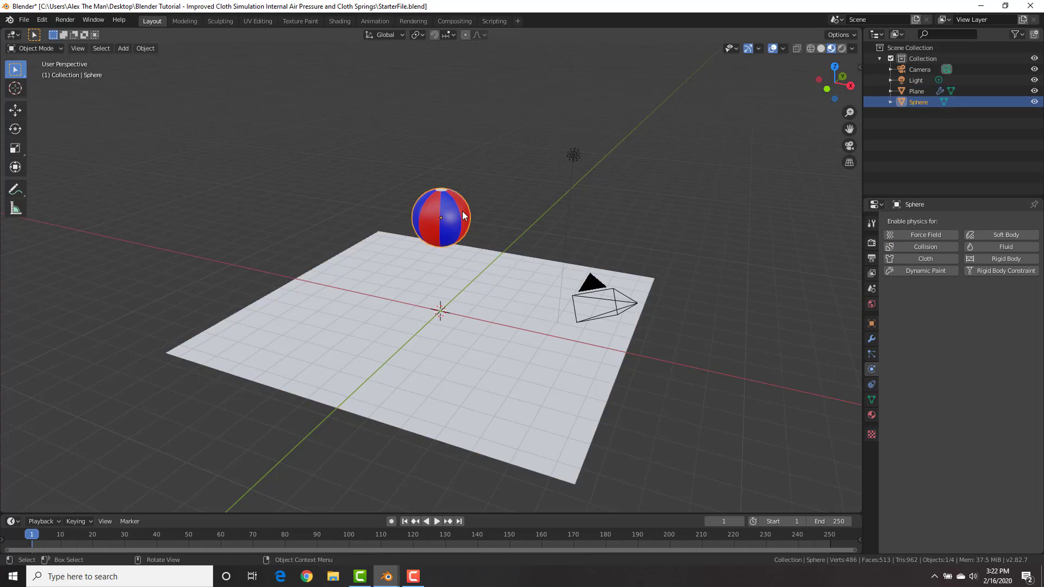
Step: Add Cloth physics to the sphere and preview it collapsing onto the plane, rewound to frame 1
{"action": "left_click", "coordinate": [930, 260]}
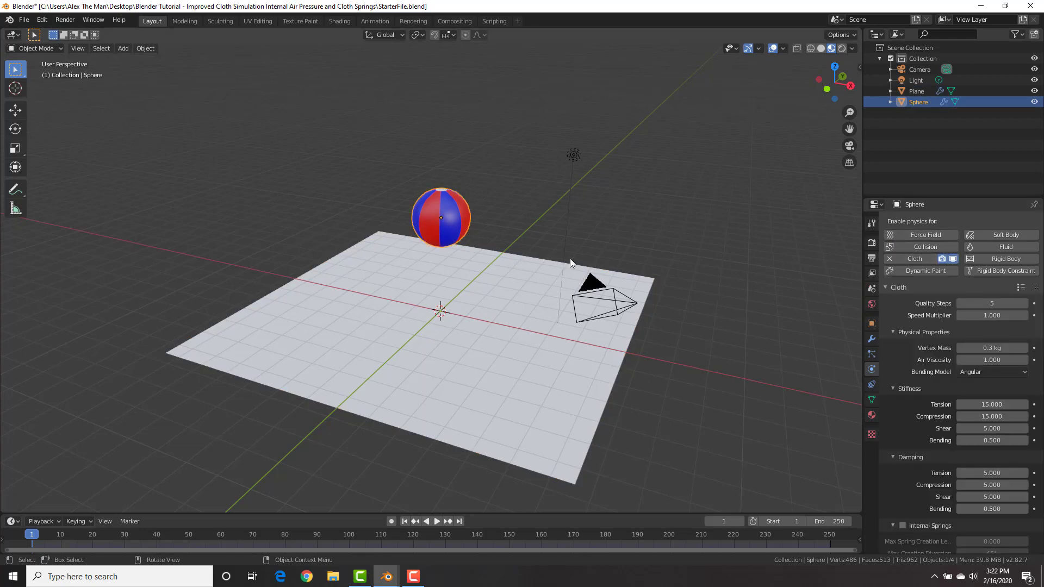
{"action": "middle_click_drag", "start_coordinate": [562, 244], "coordinate": [511, 230]}
{"action": "key", "text": "space"}
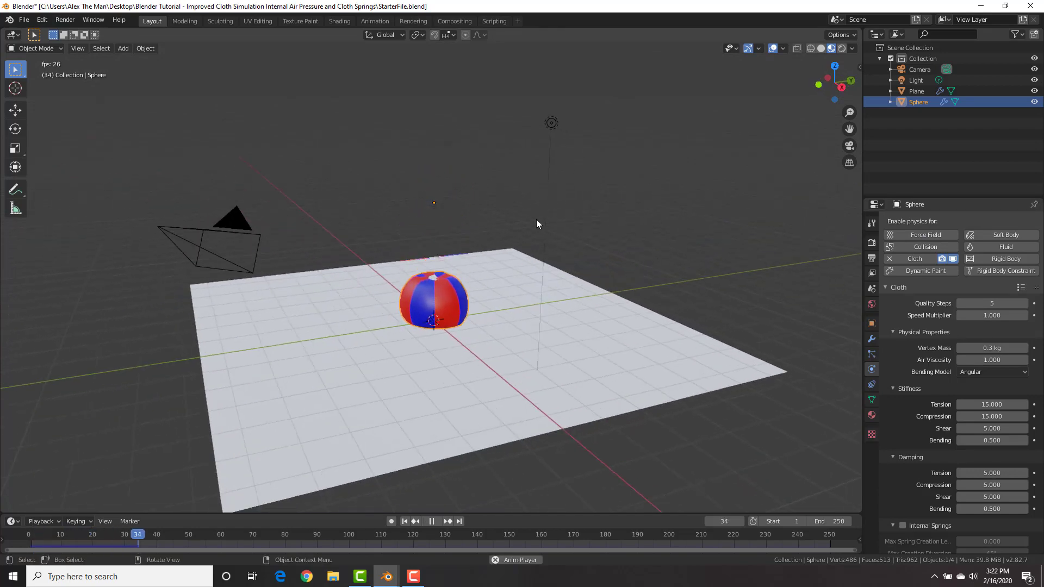
{"action": "key", "text": "space"}
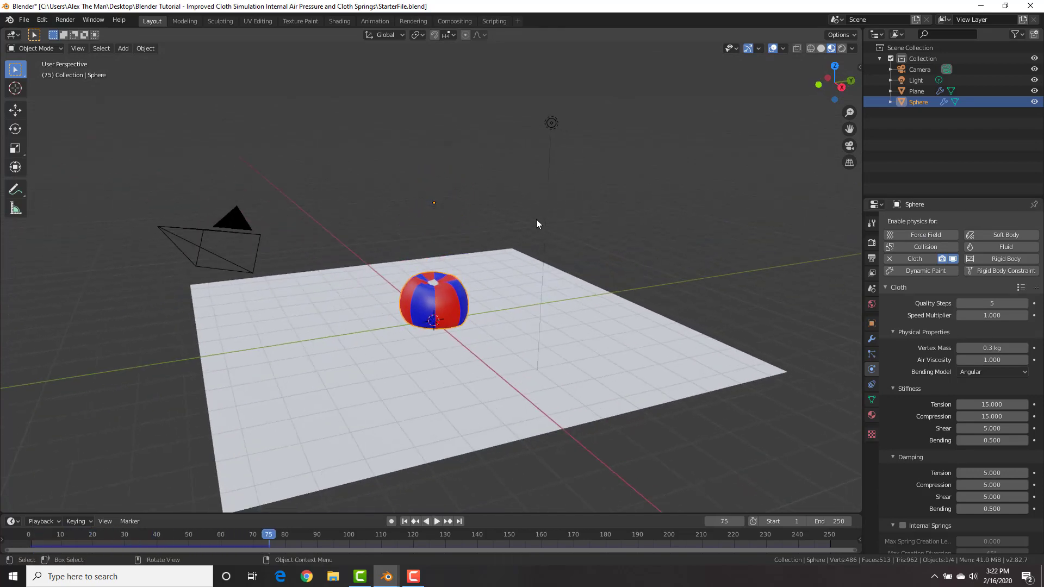
{"action": "key", "text": "shift+Left"}
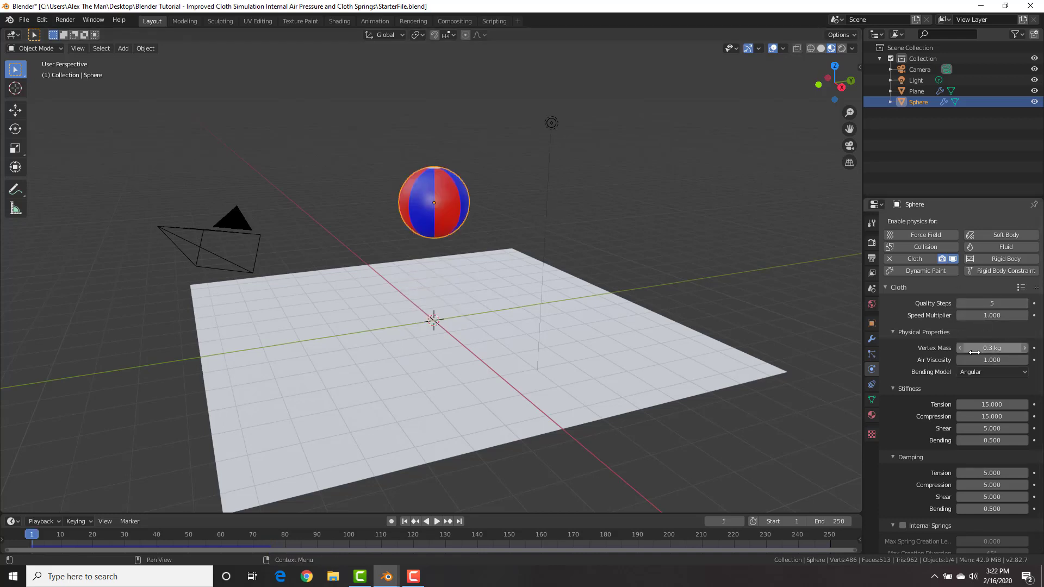
{"action": "scroll", "coordinate": [974, 352], "scroll_direction": "down", "scroll_amount": 4}
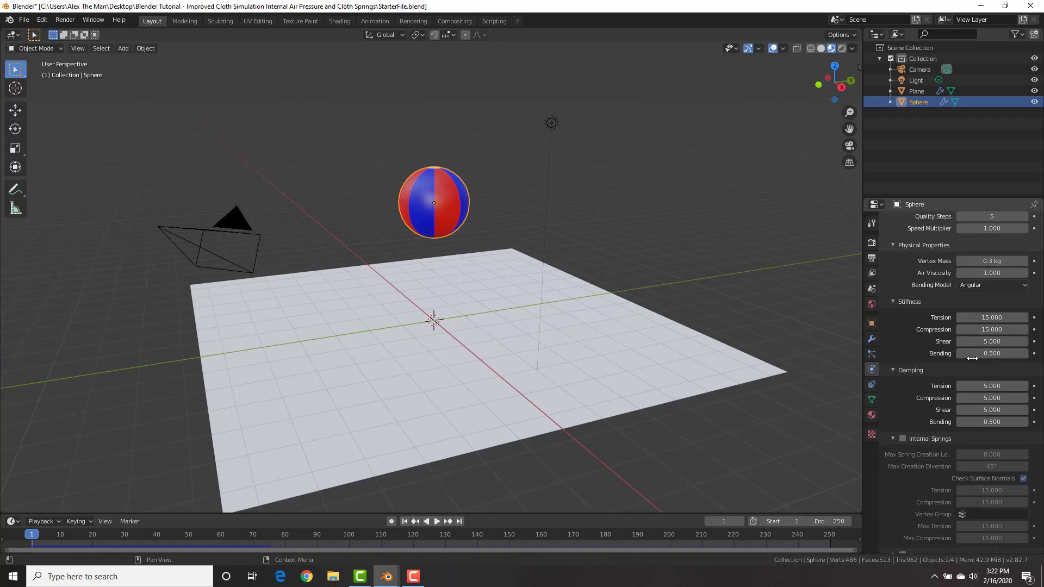
{"action": "scroll", "coordinate": [961, 316], "scroll_direction": "down", "scroll_amount": 6}
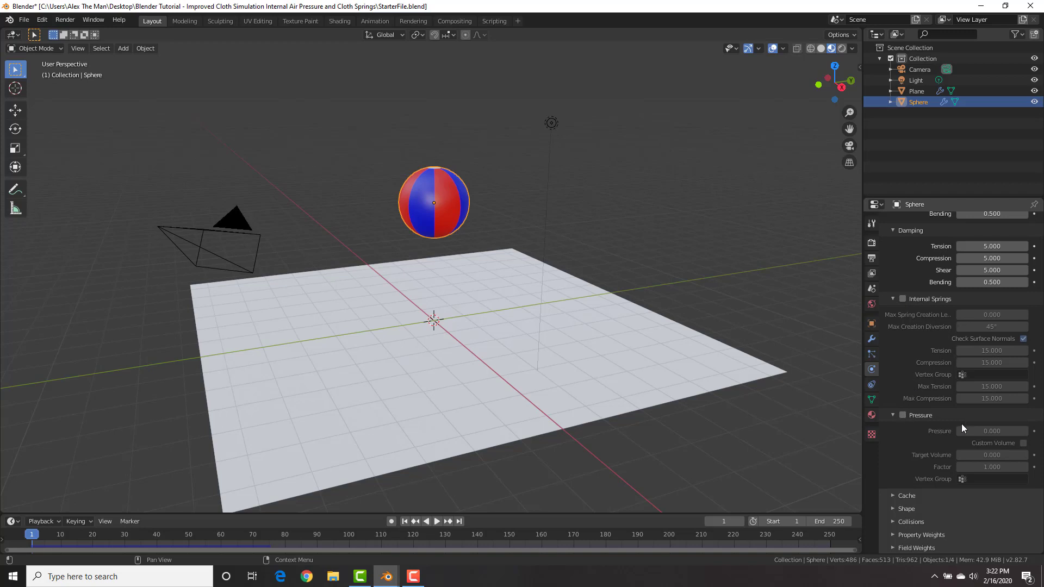
Step: Enable Pressure in the sphere's cloth settings and preview the drop from frame 1
{"action": "left_click", "coordinate": [903, 415]}
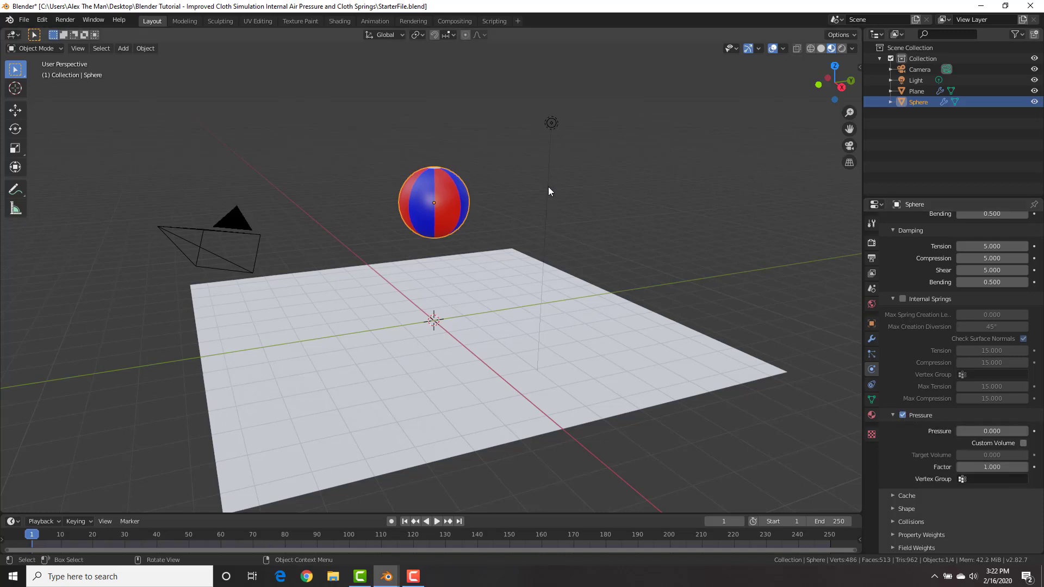
{"action": "key", "text": "space"}
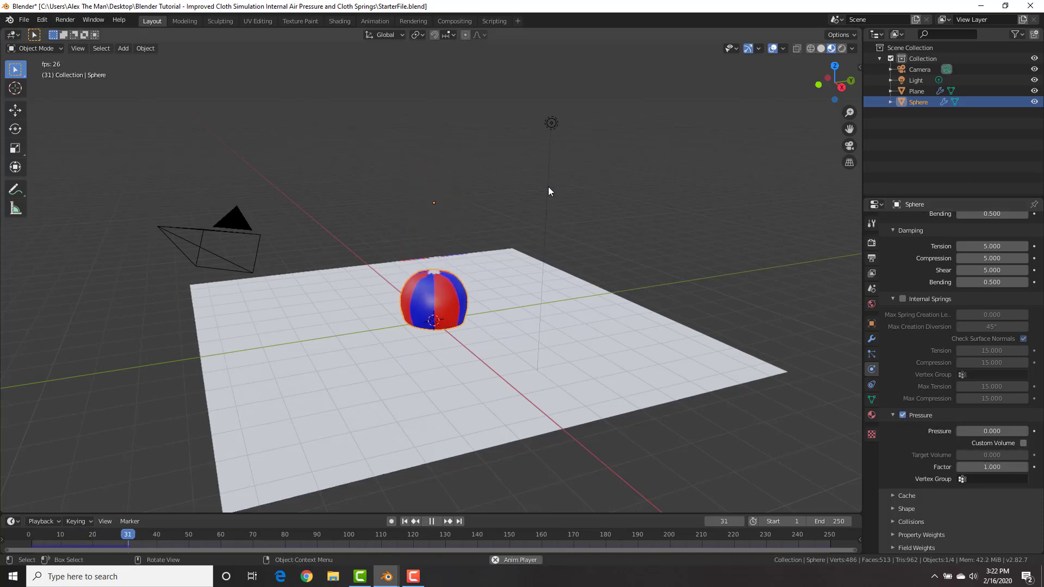
{"action": "key", "text": "space"}
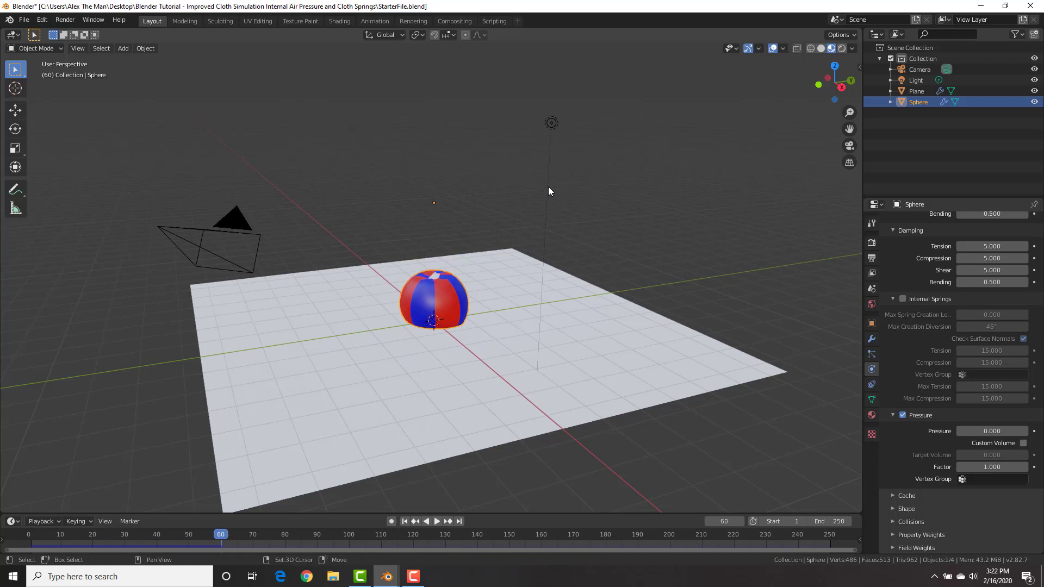
{"action": "key", "text": "shift+Left"}
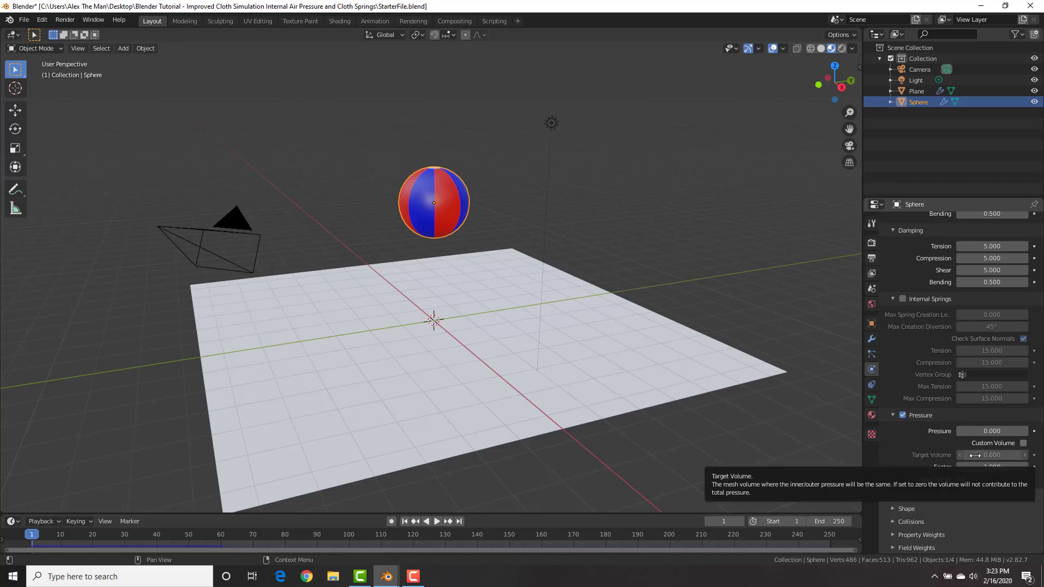
{"action": "left_click", "coordinate": [1021, 443]}
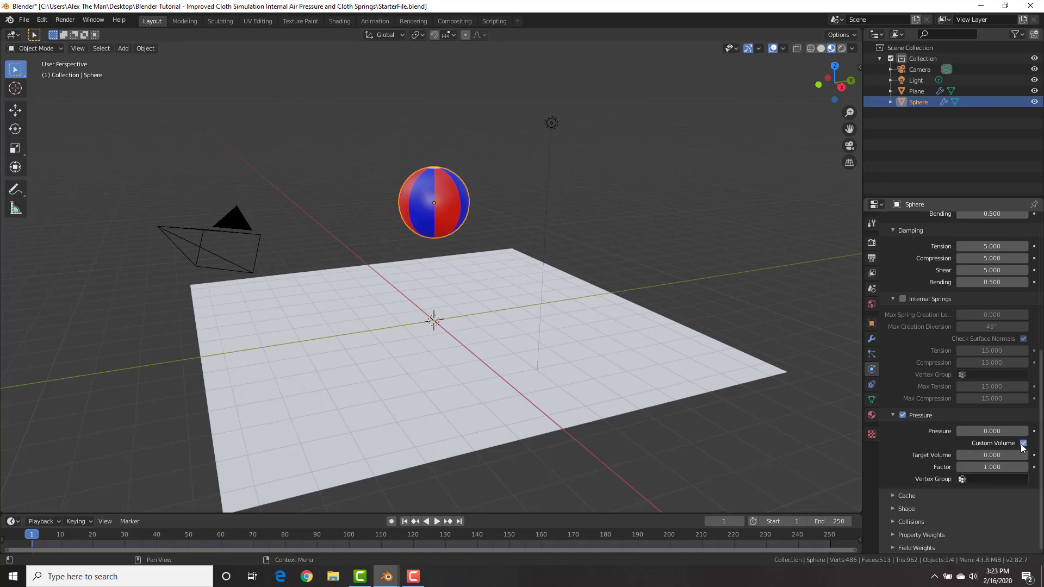
{"action": "left_click", "coordinate": [1022, 445]}
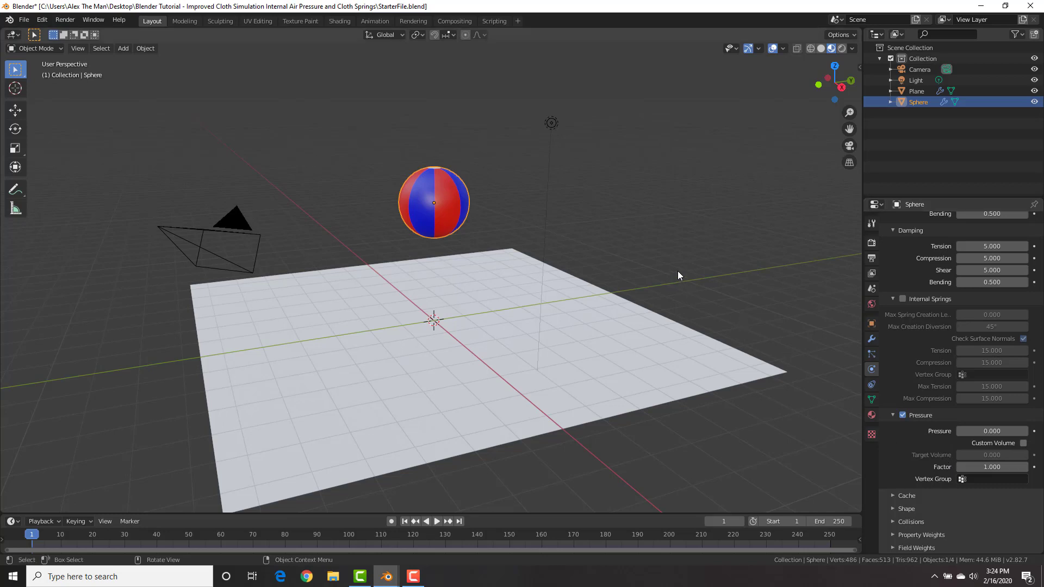
{"action": "middle_click_drag", "start_coordinate": [639, 238], "coordinate": [612, 230]}
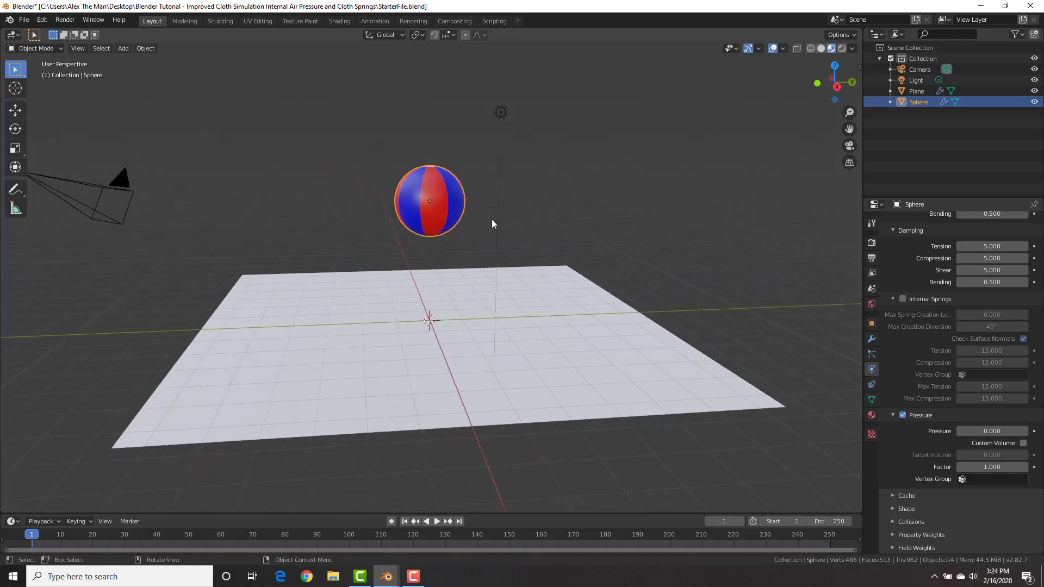
Step: Duplicate the beach ball along Y to create Sphere.001 beside it
{"action": "key", "text": "shift+d"}
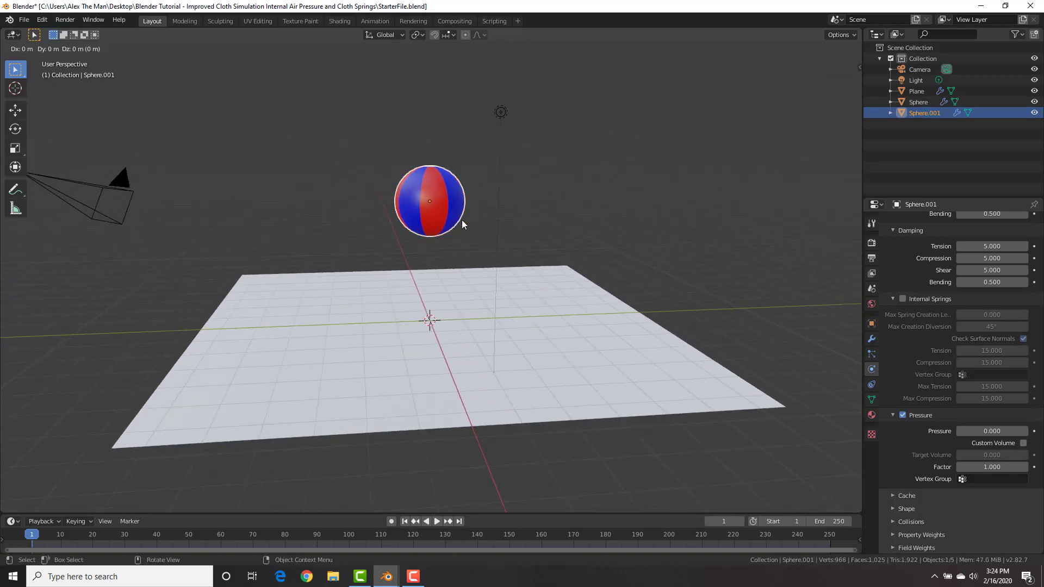
{"action": "key", "text": "y"}
{"action": "left_click", "coordinate": [590, 220]}
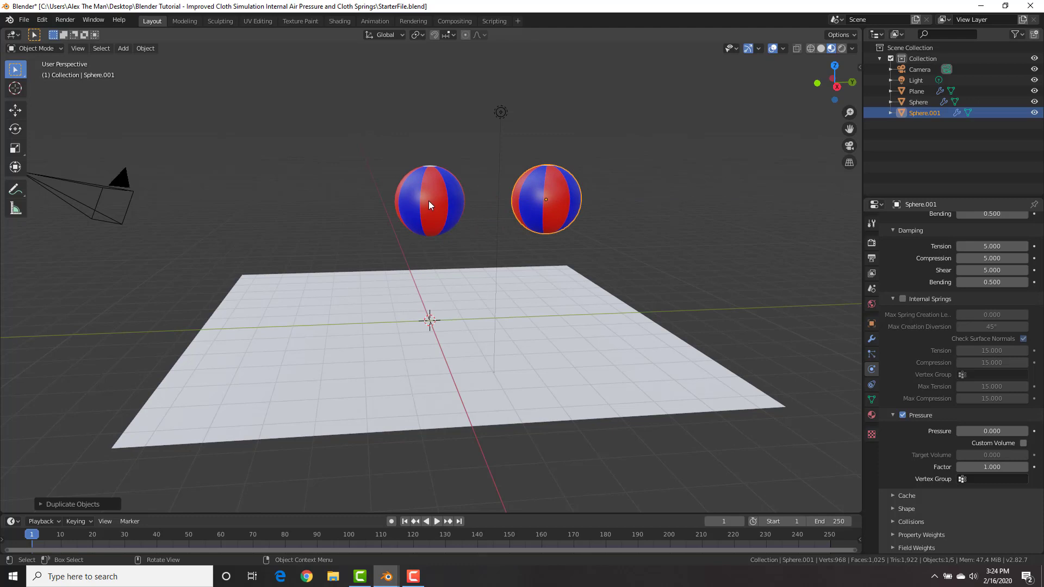
Step: Lower both beach balls 0.582 m along Z, then reselect the original ball
{"action": "left_click", "coordinate": [443, 200]}
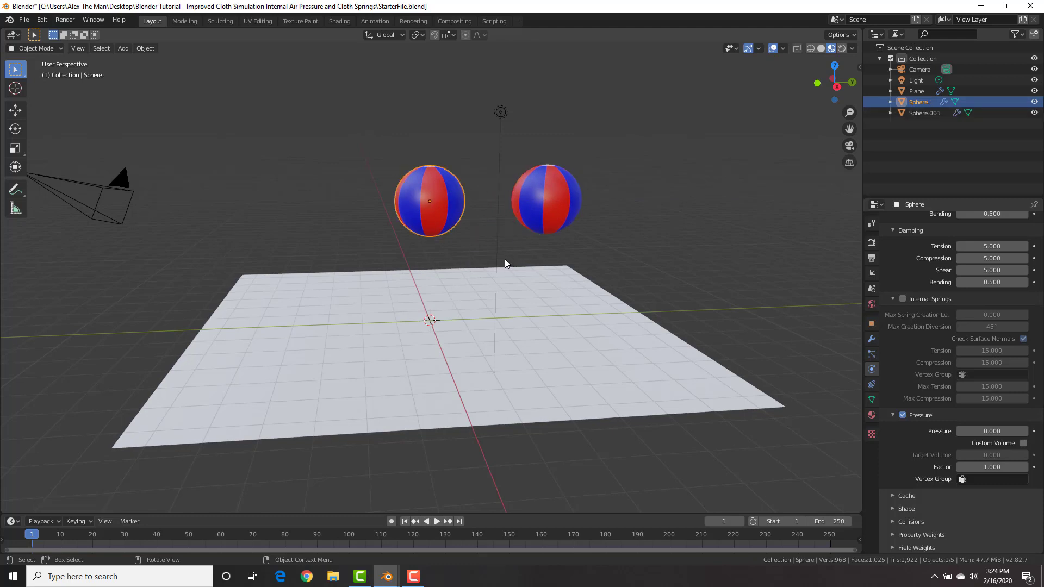
{"action": "left_click", "coordinate": [549, 195], "text": "shift"}
{"action": "key", "text": "g"}
{"action": "key", "text": "z"}
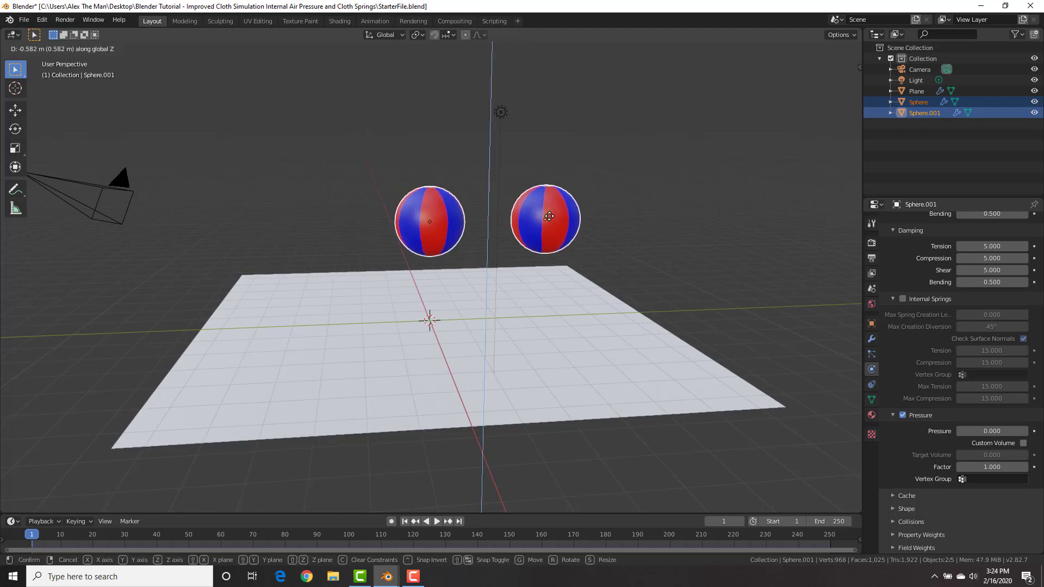
{"action": "left_click", "coordinate": [549, 219]}
{"action": "left_click", "coordinate": [413, 225]}
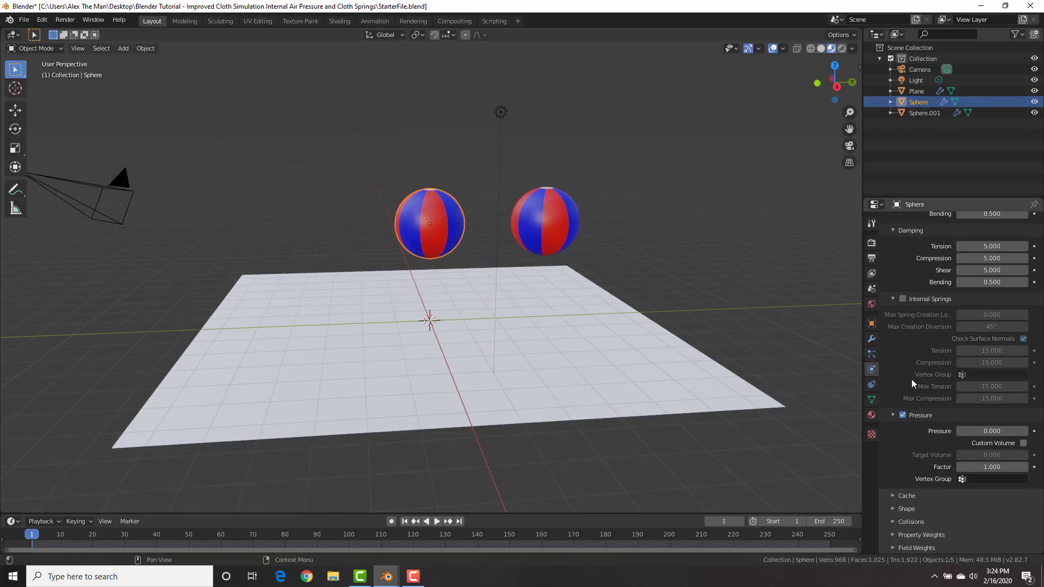
Step: Set the original ball's cloth Pressure to -5 and preview the simulation
{"action": "left_click", "coordinate": [983, 433]}
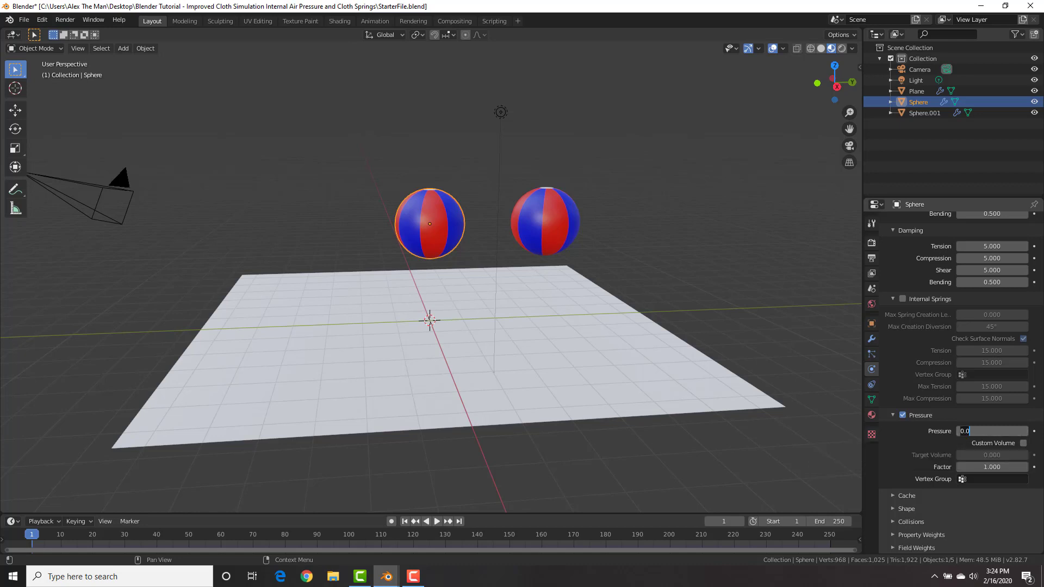
{"action": "key", "text": "BackSpace"}
{"action": "type", "text": "-5"}
{"action": "key", "text": "Return"}
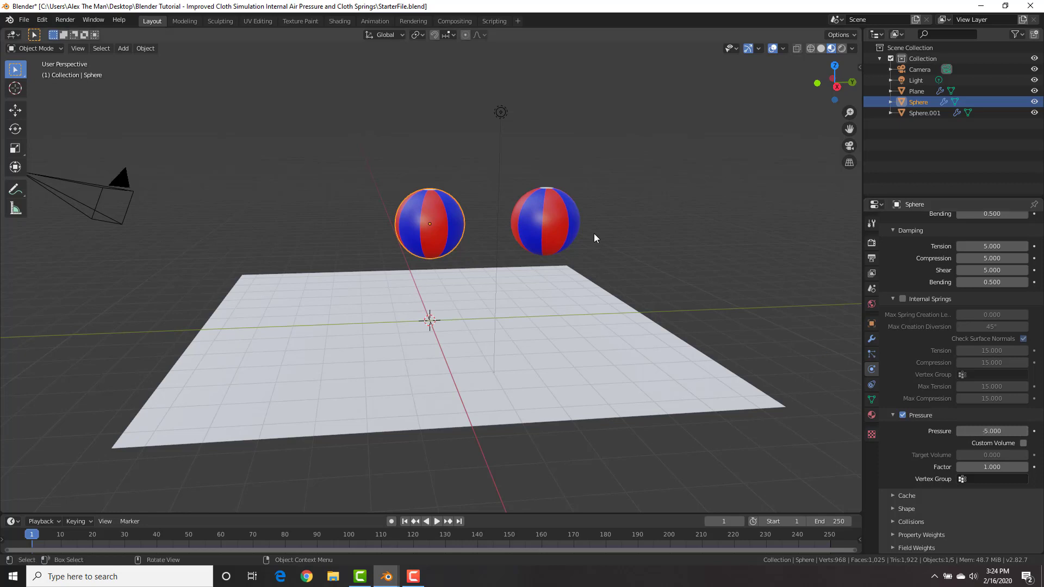
{"action": "key", "text": "space"}
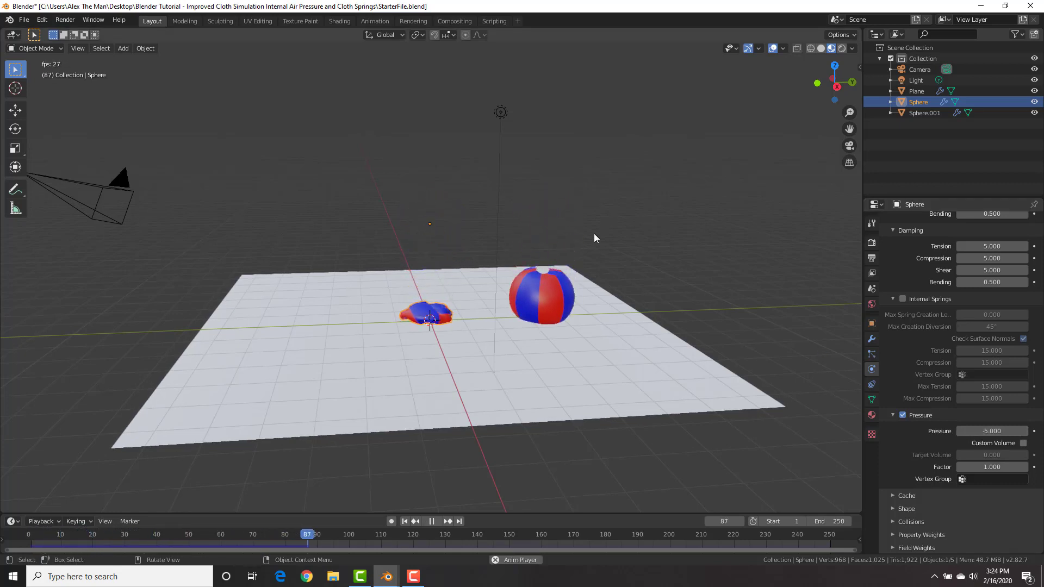
{"action": "key", "text": "space"}
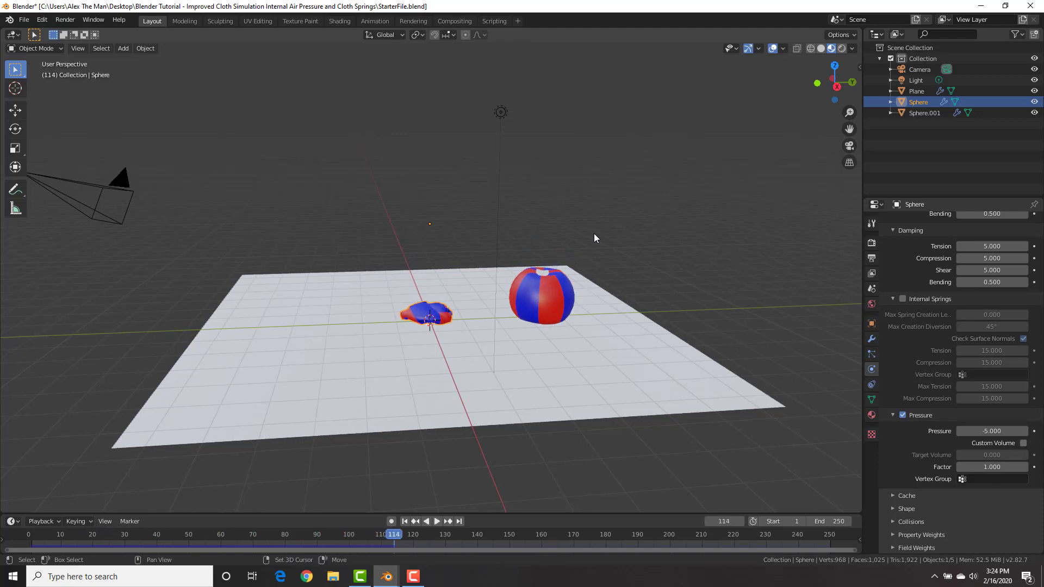
{"action": "key", "text": "shift+Left"}
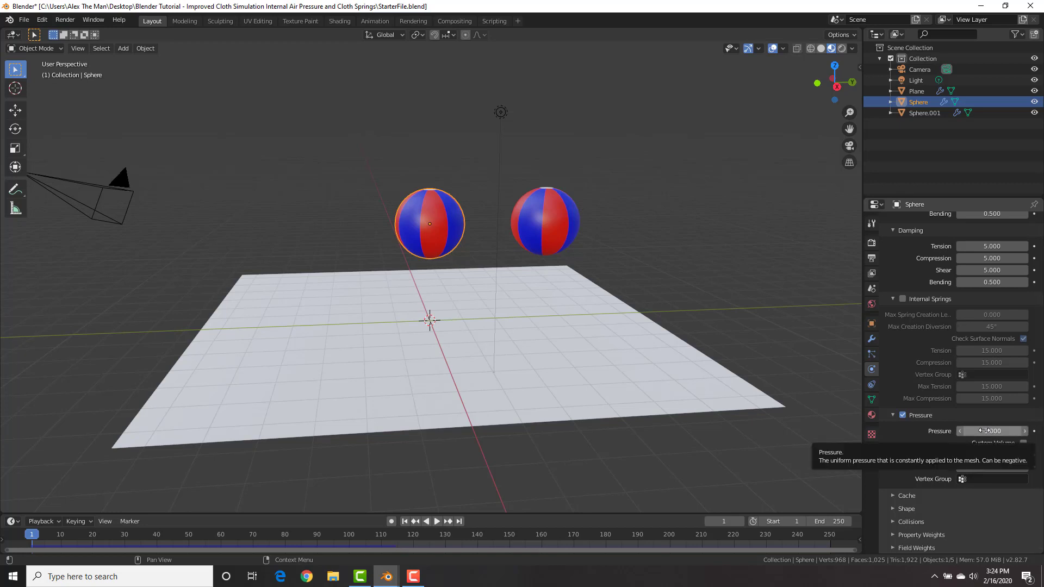
Step: Lower the pressure Factor to 0.200 and replay the ball deflating onto the plane
{"action": "left_click", "coordinate": [992, 466]}
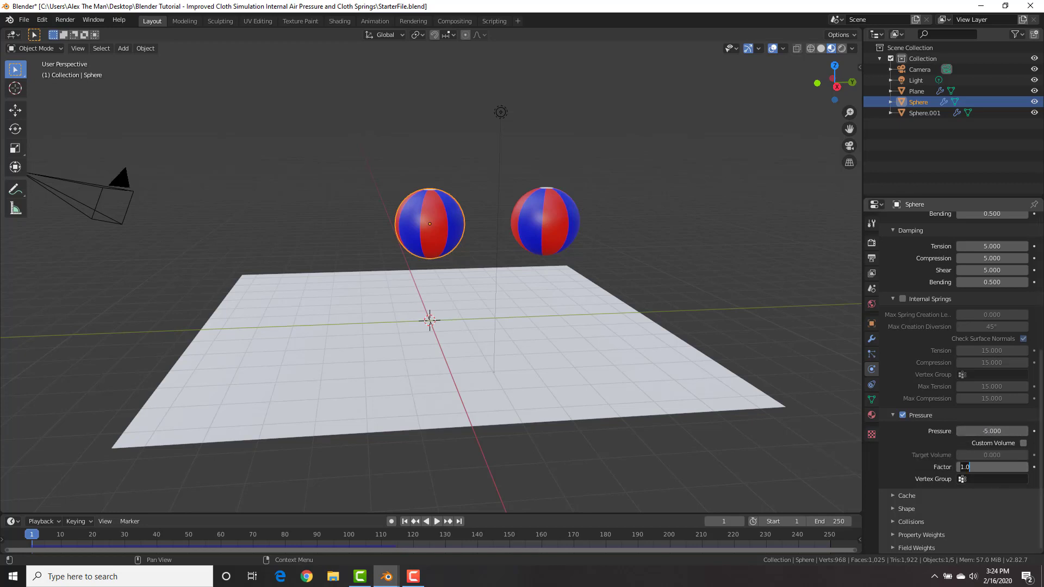
{"action": "key", "text": "Return"}
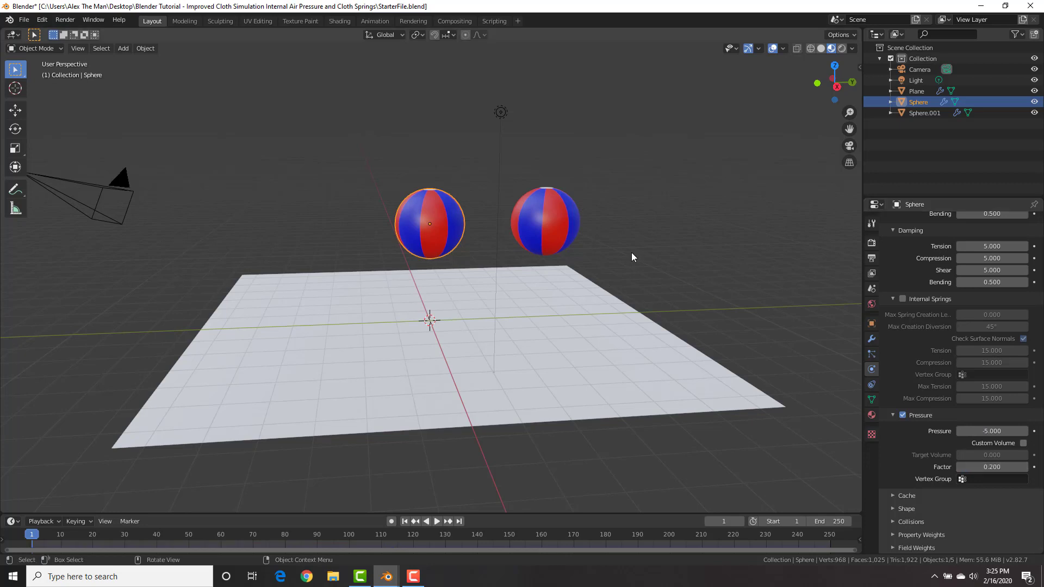
{"action": "key", "text": "space"}
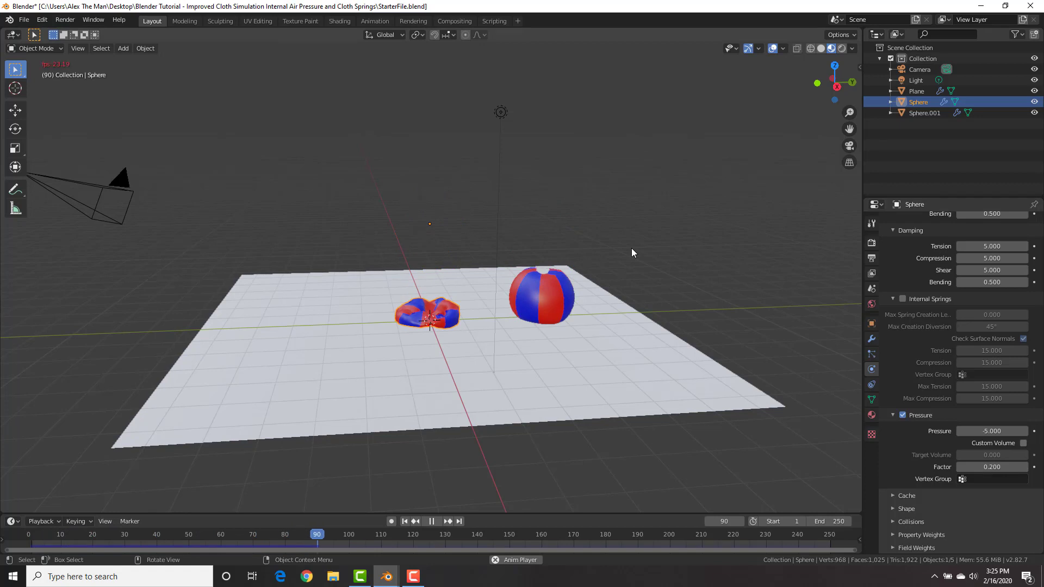
{"action": "key", "text": "space"}
{"action": "key", "text": "shift+Left"}
{"action": "key", "text": "space"}
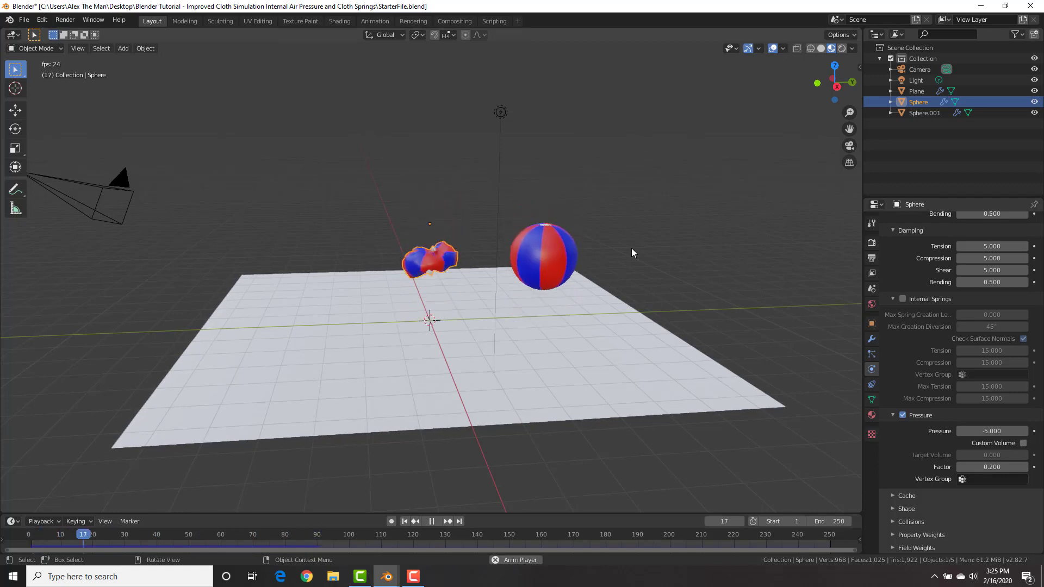
{"action": "key", "text": "space"}
{"action": "key", "text": "shift+Left"}
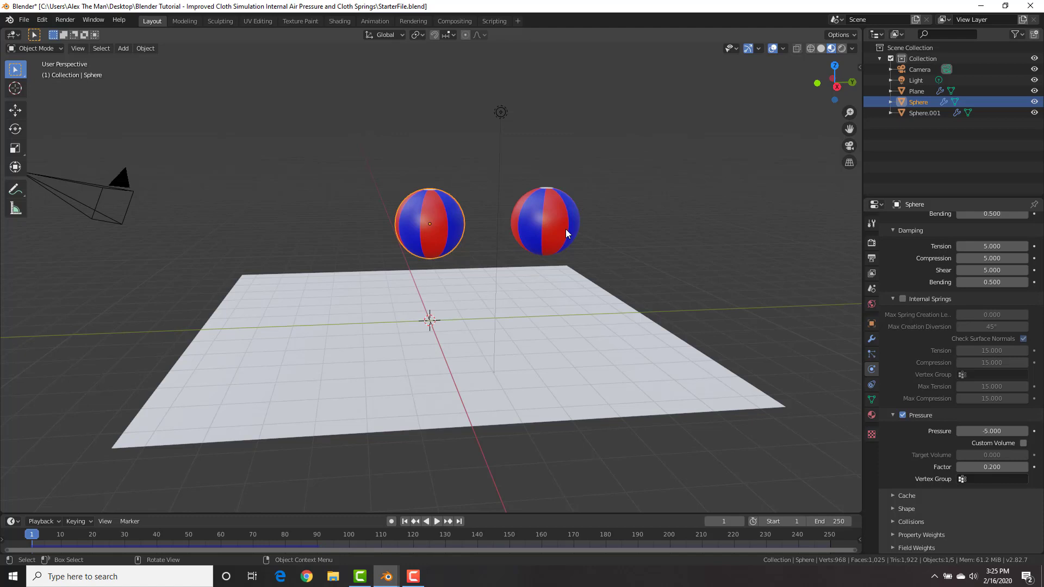
Step: Keyframe Pressure -5.000 and Factor 0.200 at frame 33
{"action": "key", "text": "space"}
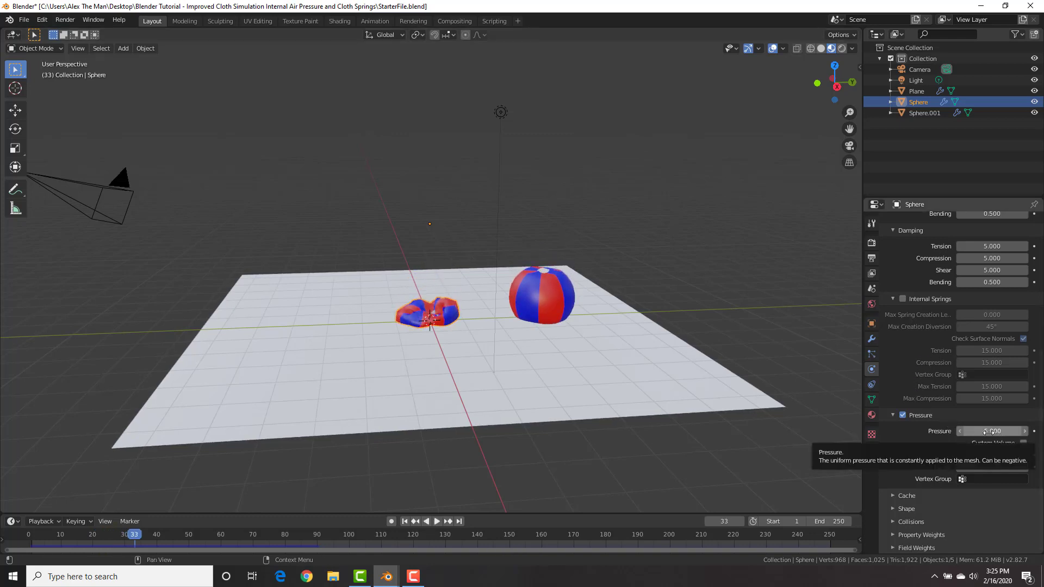
{"action": "key", "text": "i"}
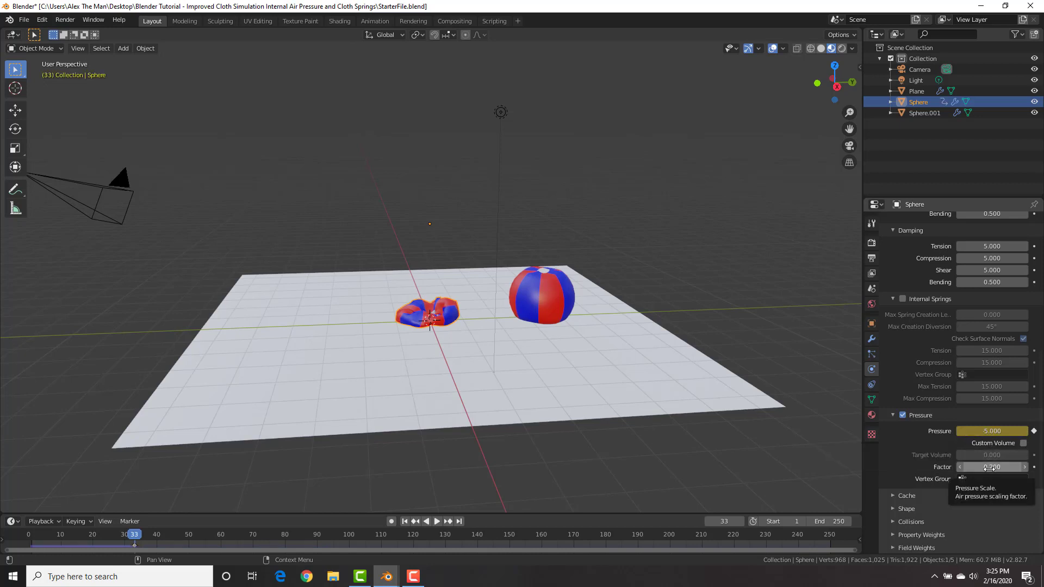
{"action": "key", "text": "i"}
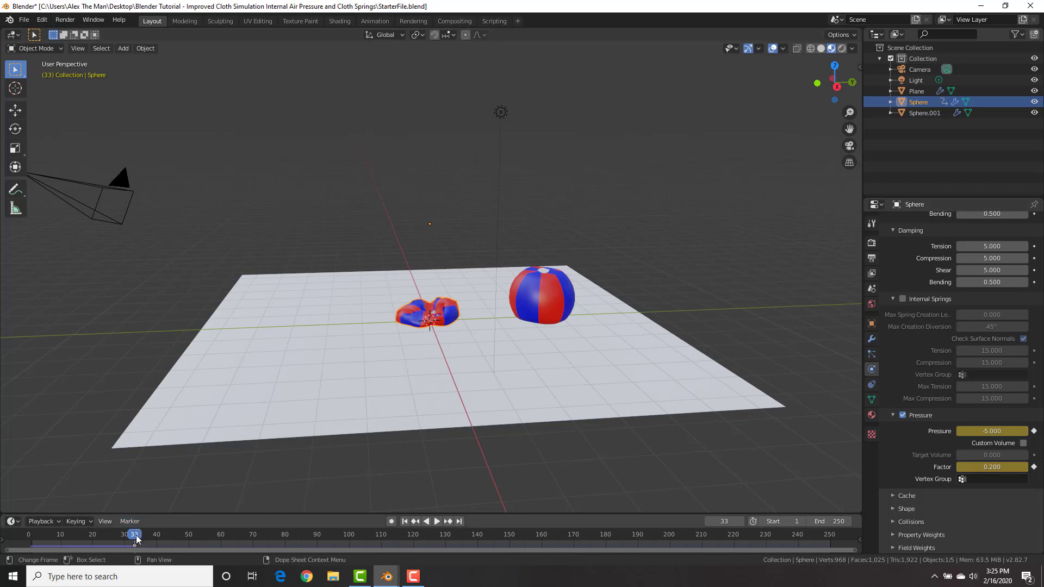
Step: At frame 50, set Pressure to 5.000 and keyframe Pressure and Factor 0.200
{"action": "key", "text": "space"}
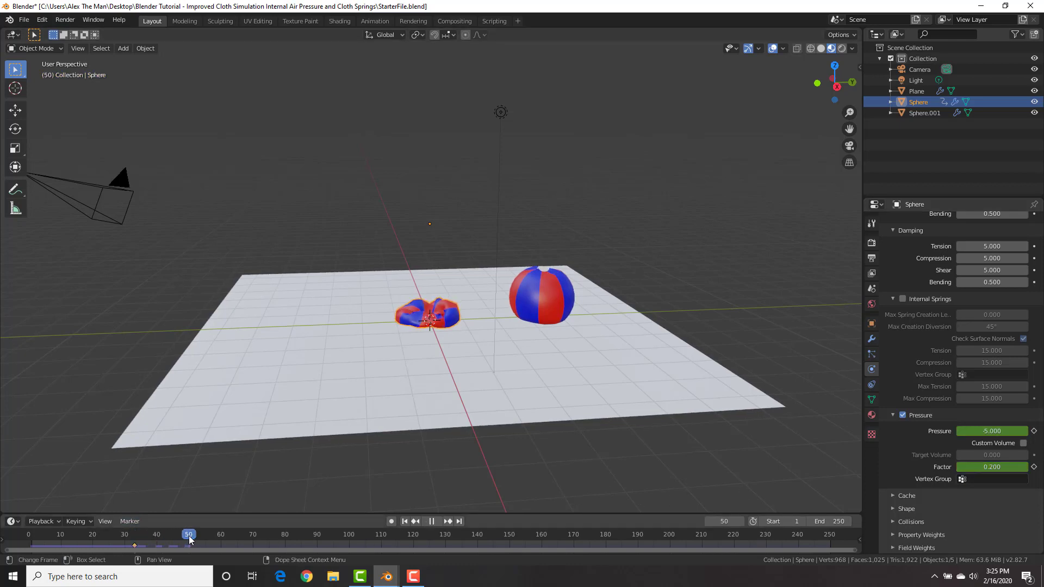
{"action": "key", "text": "space"}
{"action": "left_click", "coordinate": [978, 431]}
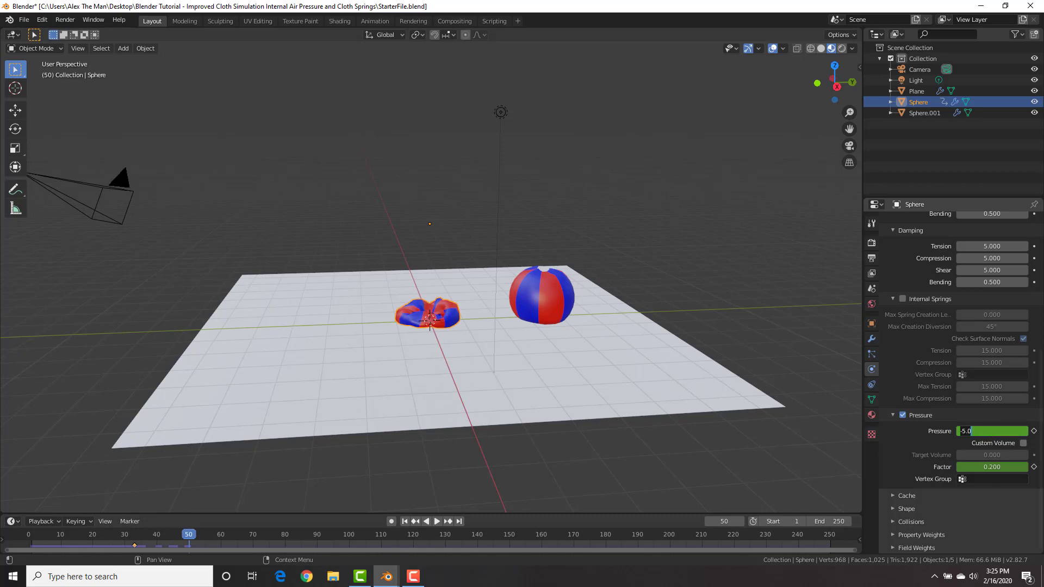
{"action": "type", "text": "5"}
{"action": "key", "text": "Return"}
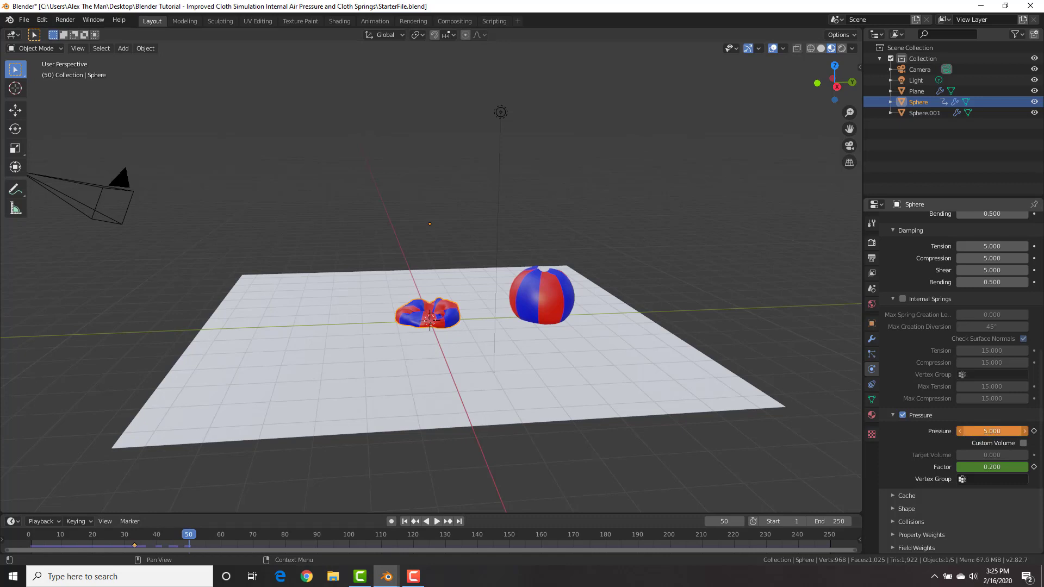
{"action": "key", "text": "i"}
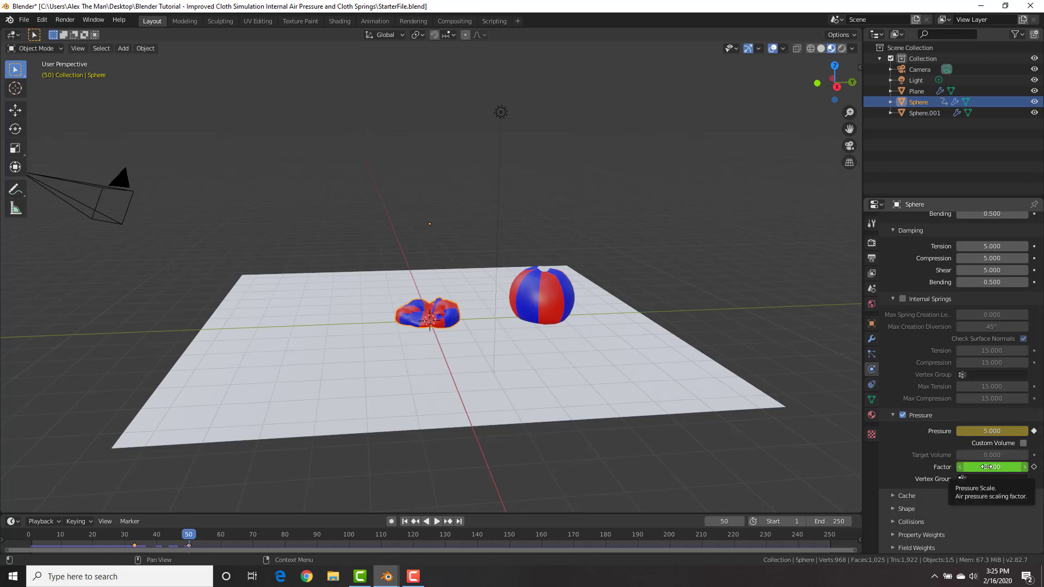
{"action": "key", "text": "i"}
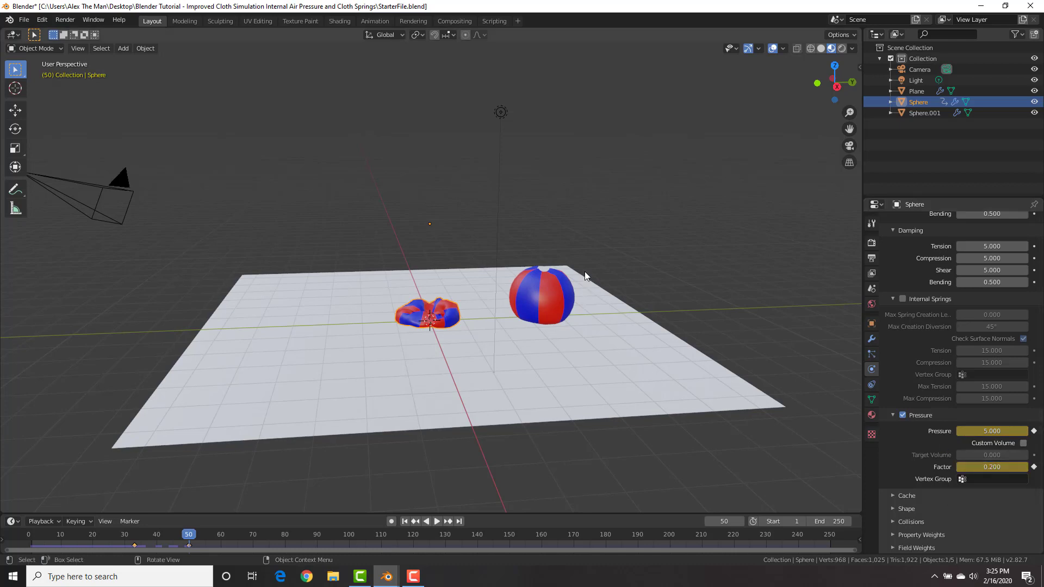
{"action": "key", "text": "shift+Left"}
Step: Preview the animated pressure, then shift both keyframes 10 frames earlier to frames 23 and 40
{"action": "key", "text": "space"}
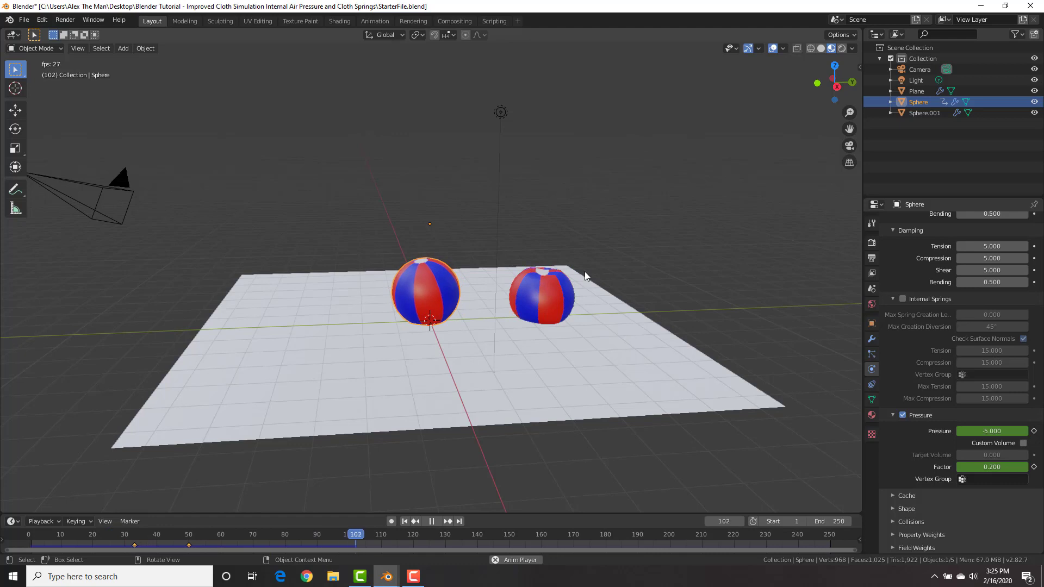
{"action": "key", "text": "space"}
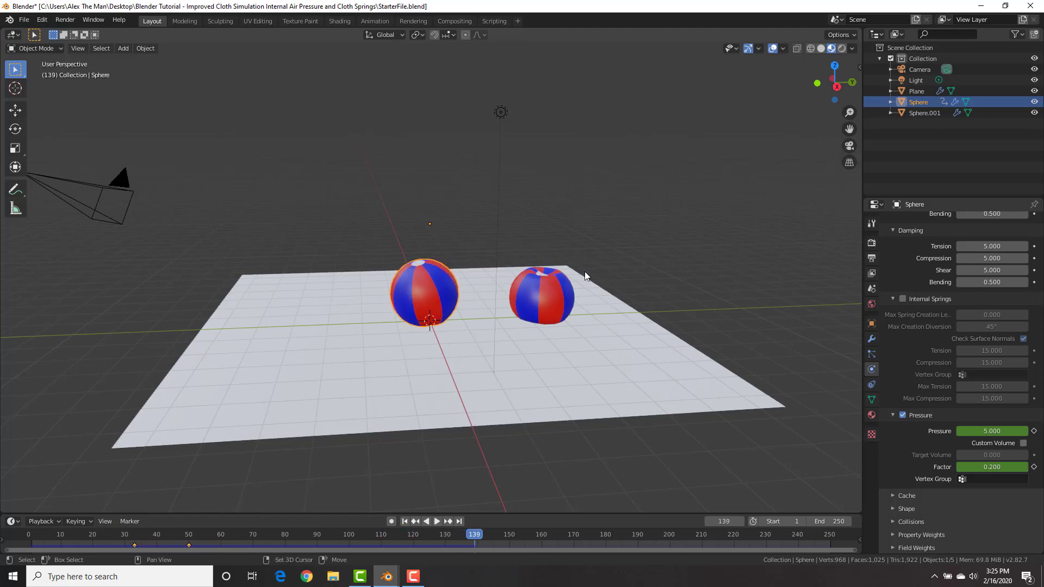
{"action": "key", "text": "shift+Left"}
{"action": "key", "text": "space"}
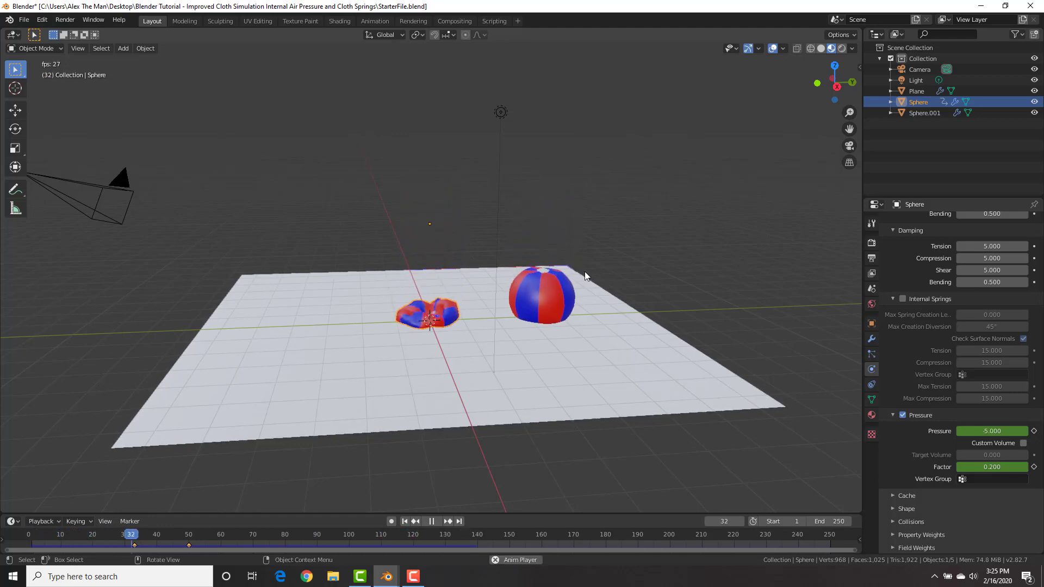
{"action": "key", "text": "Escape"}
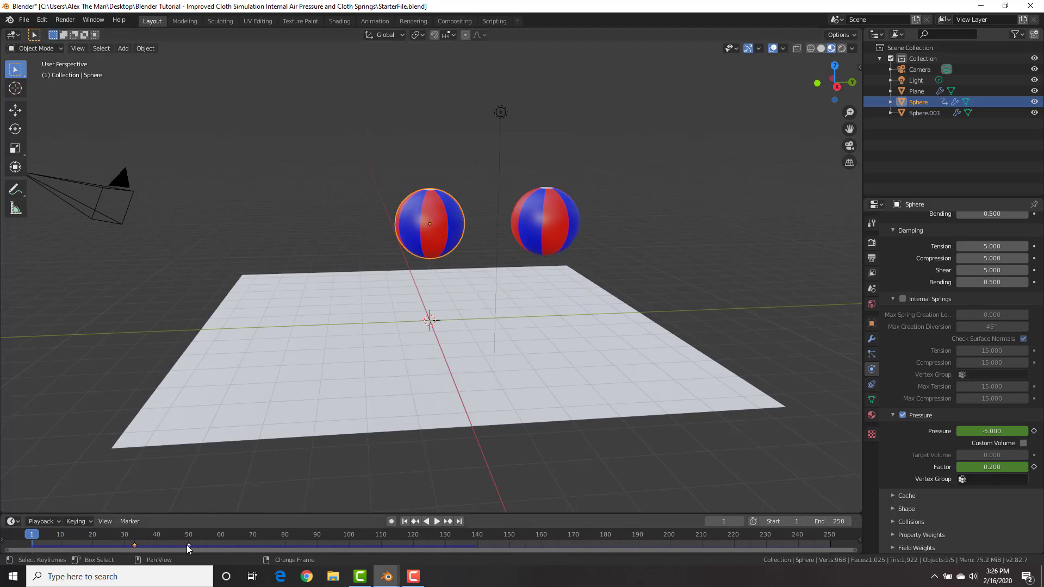
{"action": "left_click_drag", "start_coordinate": [187, 545], "coordinate": [134, 544]}
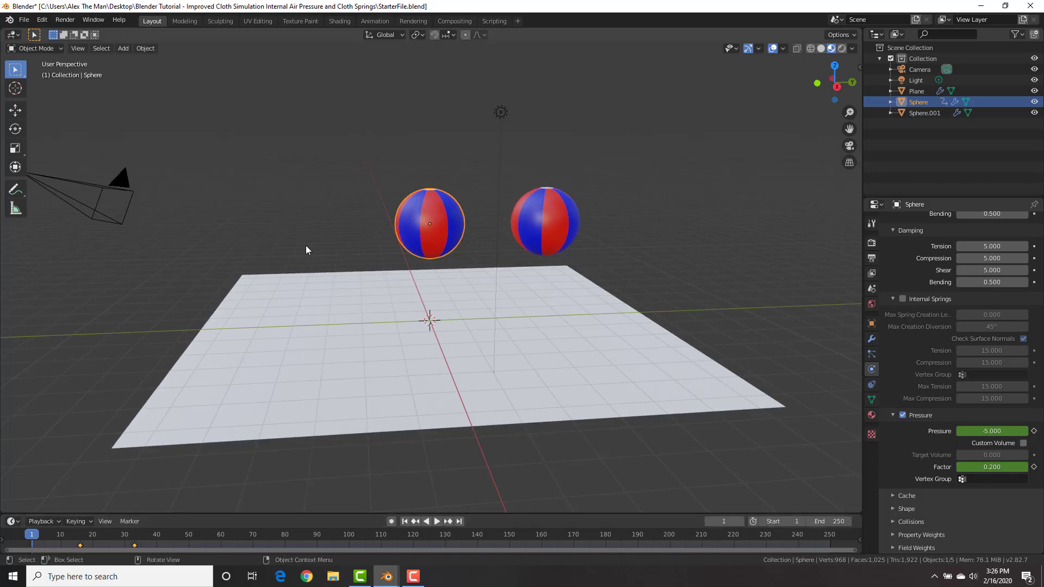
Step: Lower the Sphere about 0.86 m along Z, replay, and select Sphere.001
{"action": "key", "text": "g"}
{"action": "key", "text": "z"}
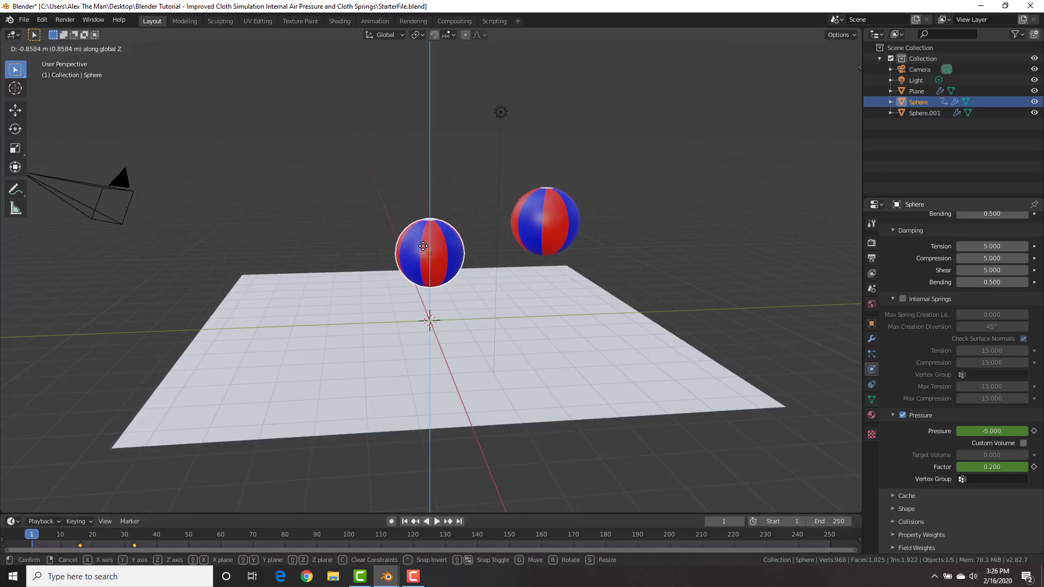
{"action": "left_click", "coordinate": [423, 246]}
{"action": "key", "text": "space"}
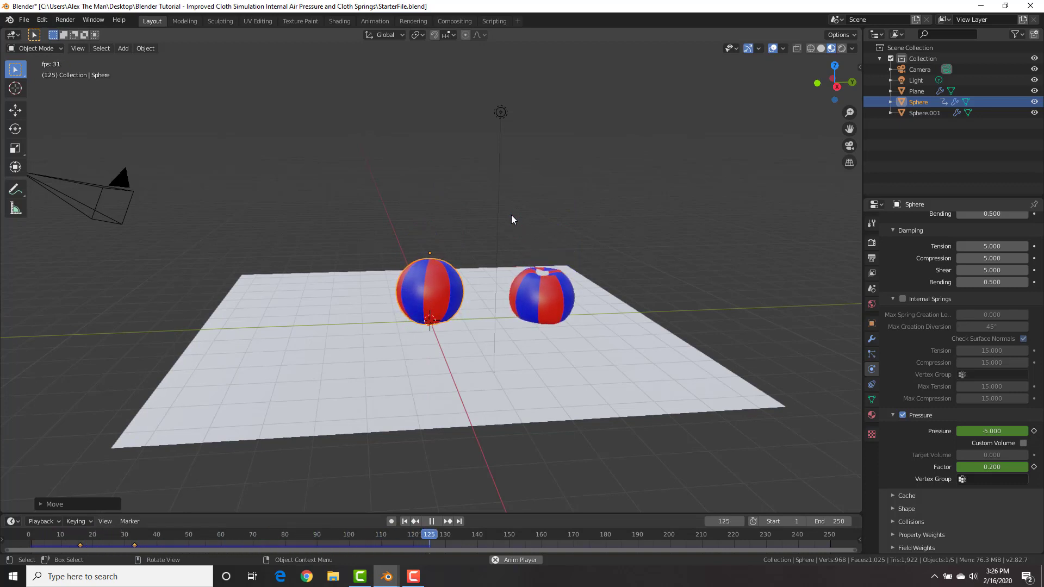
{"action": "key", "text": "space"}
{"action": "key", "text": "space"}
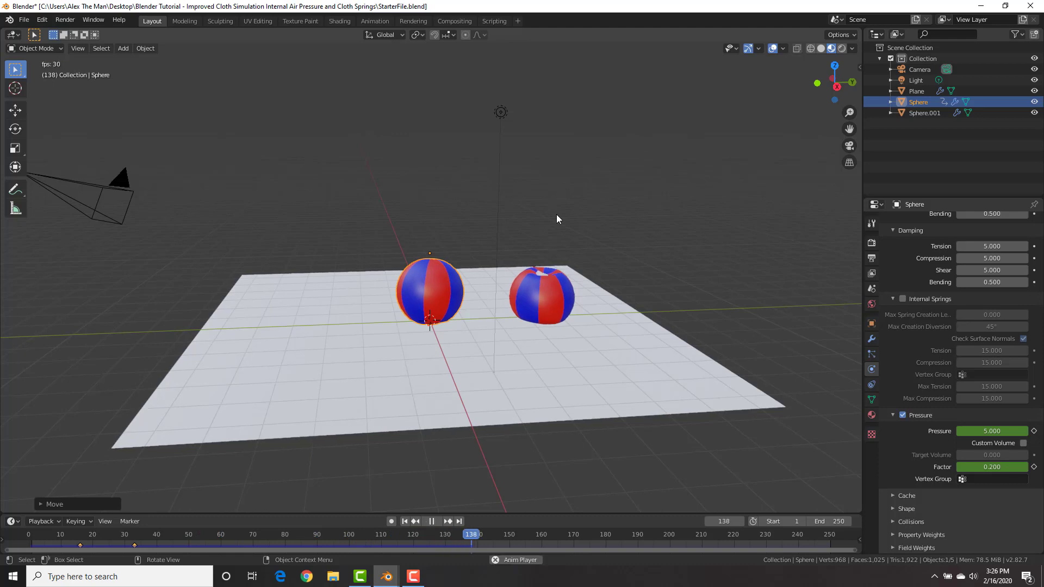
{"action": "key", "text": "space"}
{"action": "left_click", "coordinate": [547, 286]}
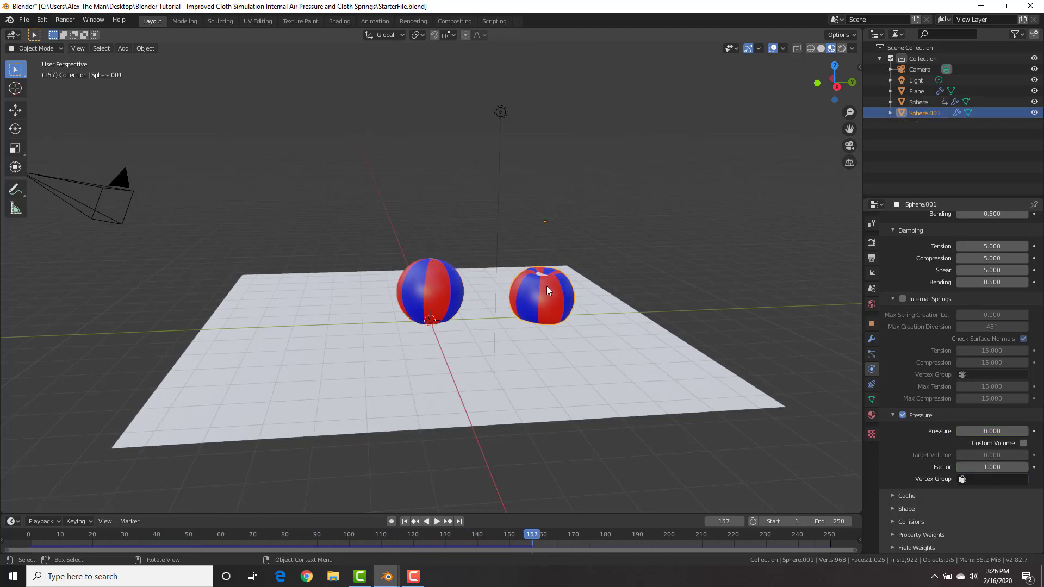
Step: Replay the simulation from frame 1 to watch both balls fall onto the plane
{"action": "middle_click_drag", "start_coordinate": [542, 273], "coordinate": [501, 242]}
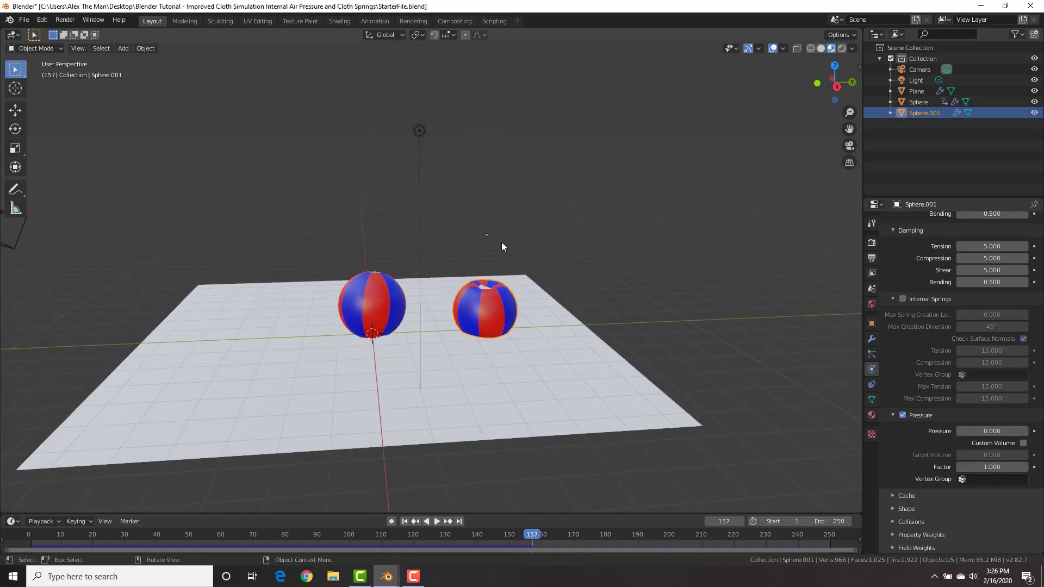
{"action": "key", "text": "shift+Left"}
{"action": "key", "text": "space"}
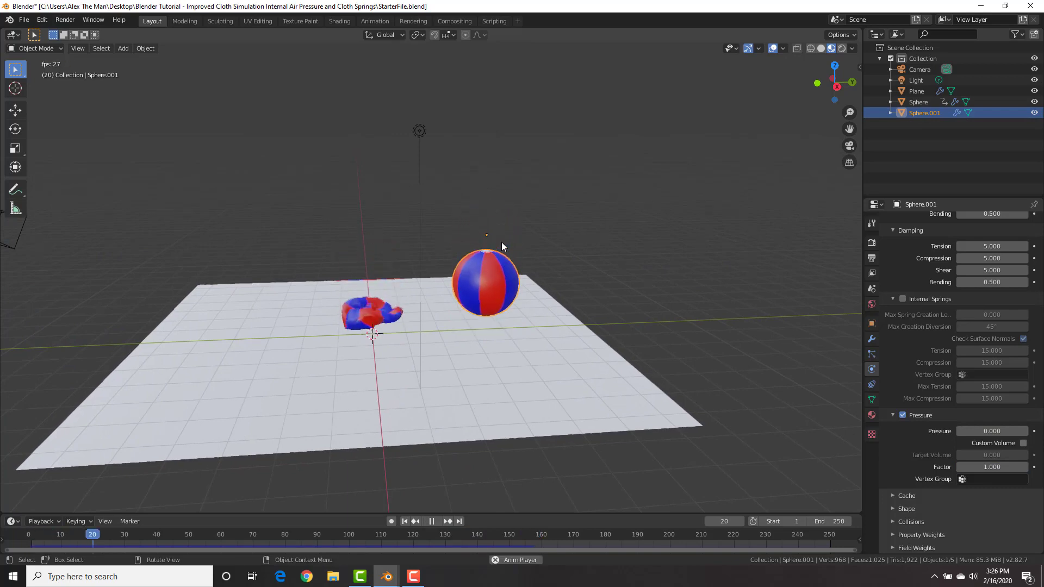
{"action": "key", "text": "space"}
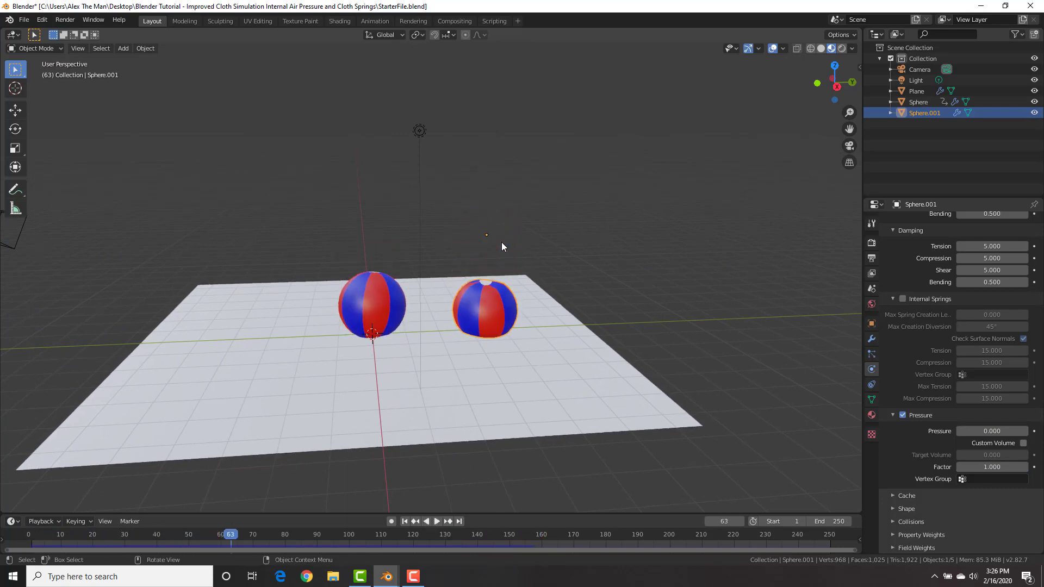
{"action": "key", "text": "shift+Left"}
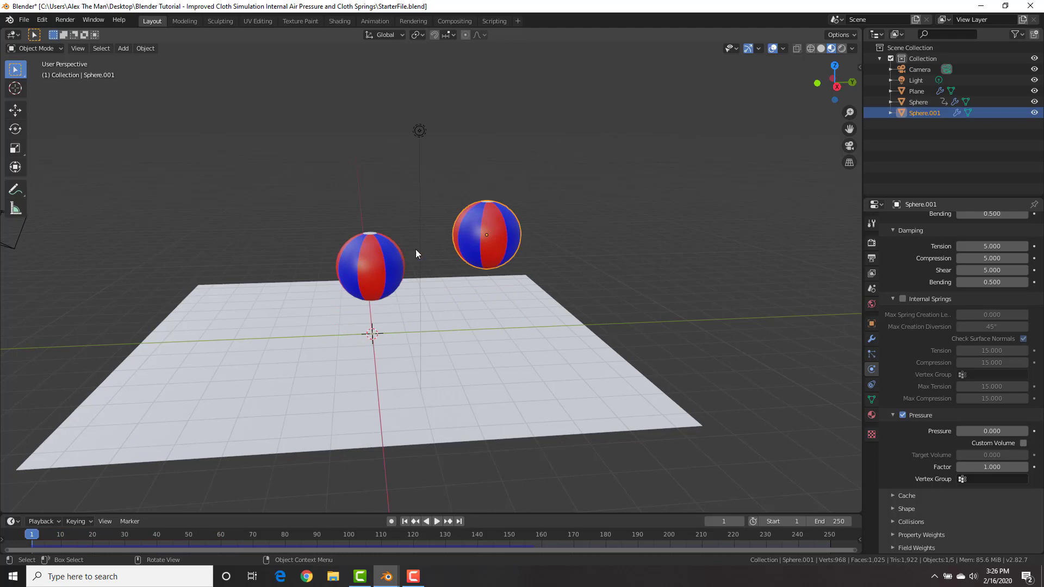
{"action": "key", "text": "space"}
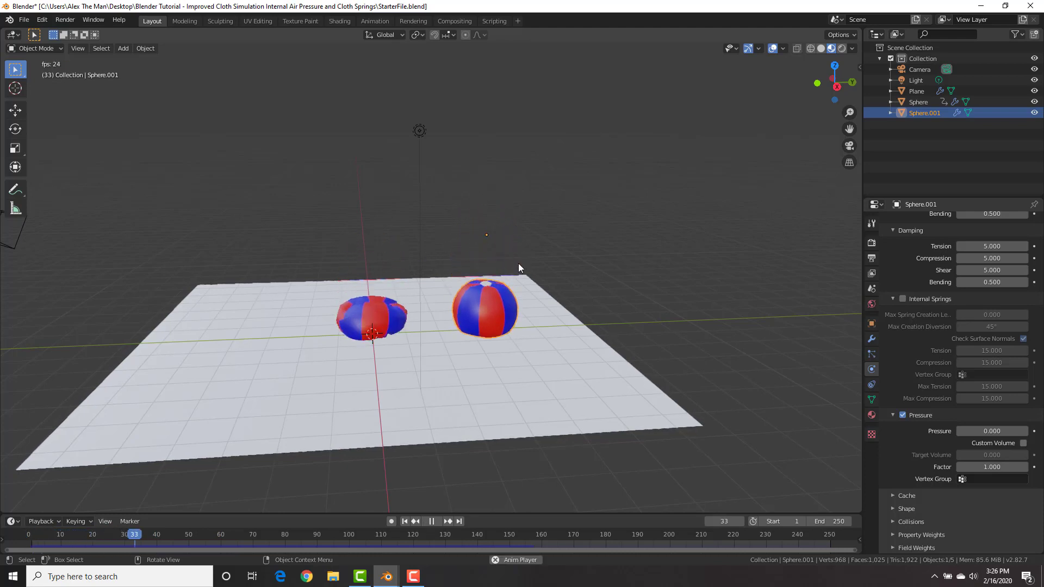
{"action": "key", "text": "space"}
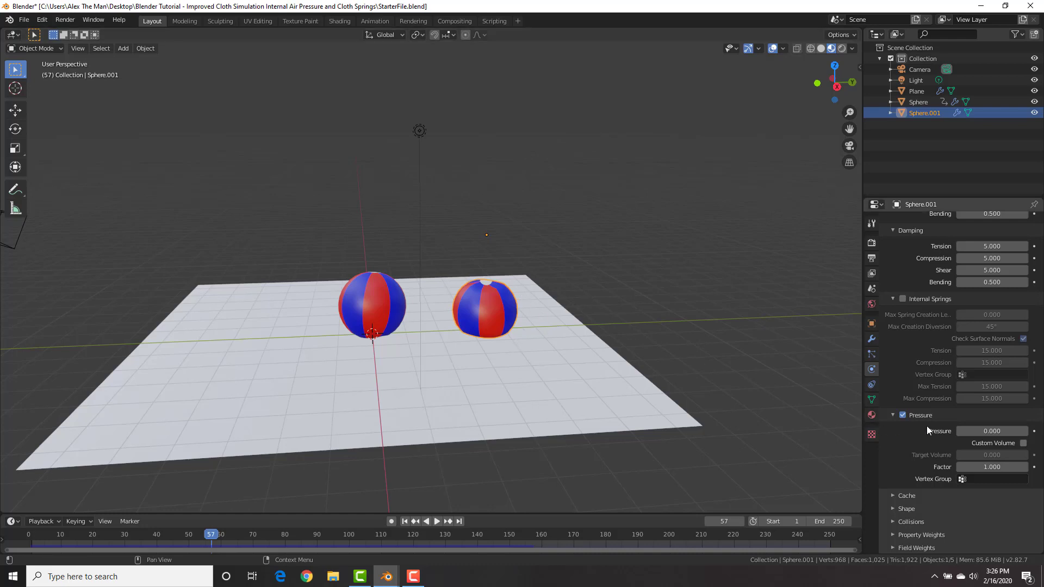
Step: Set Sphere.001's cloth Pressure to -1 and rewind to frame 1
{"action": "left_click", "coordinate": [983, 431]}
{"action": "type", "text": "-1"}
{"action": "key", "text": "Return"}
{"action": "key", "text": "shift+Left"}
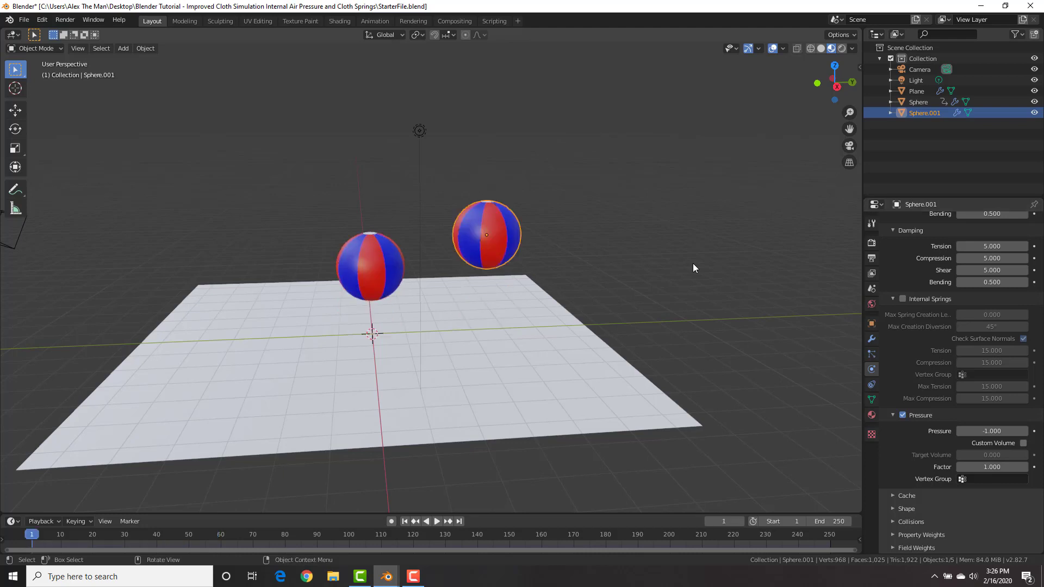
Step: Change Sphere.001's Pressure to -0.1 and test the simulation
{"action": "key", "text": "space"}
{"action": "key", "text": "Escape"}
{"action": "left_click", "coordinate": [981, 431]}
{"action": "type", "text": "-1.0"}
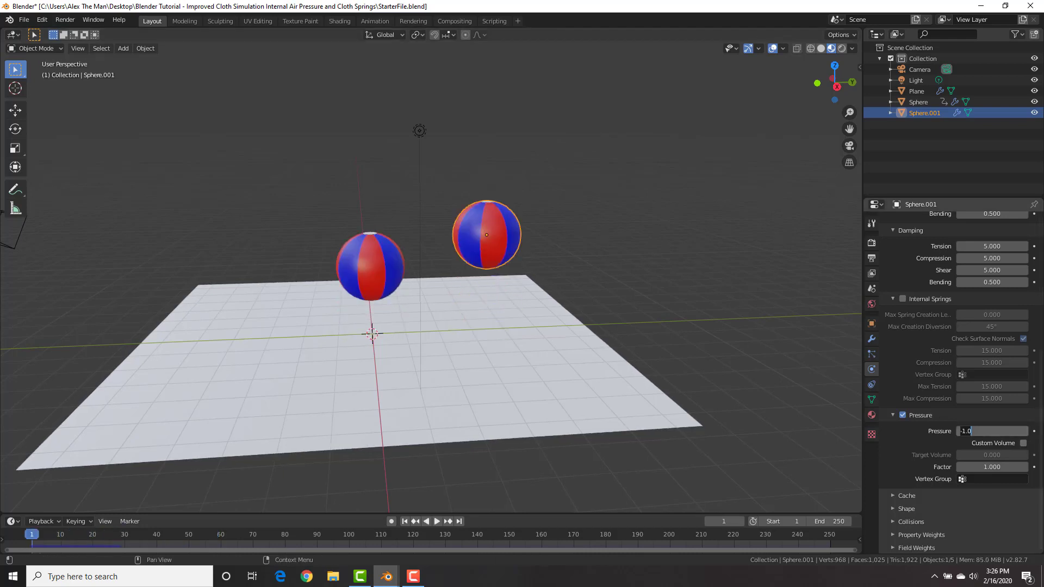
{"action": "key", "text": "Return"}
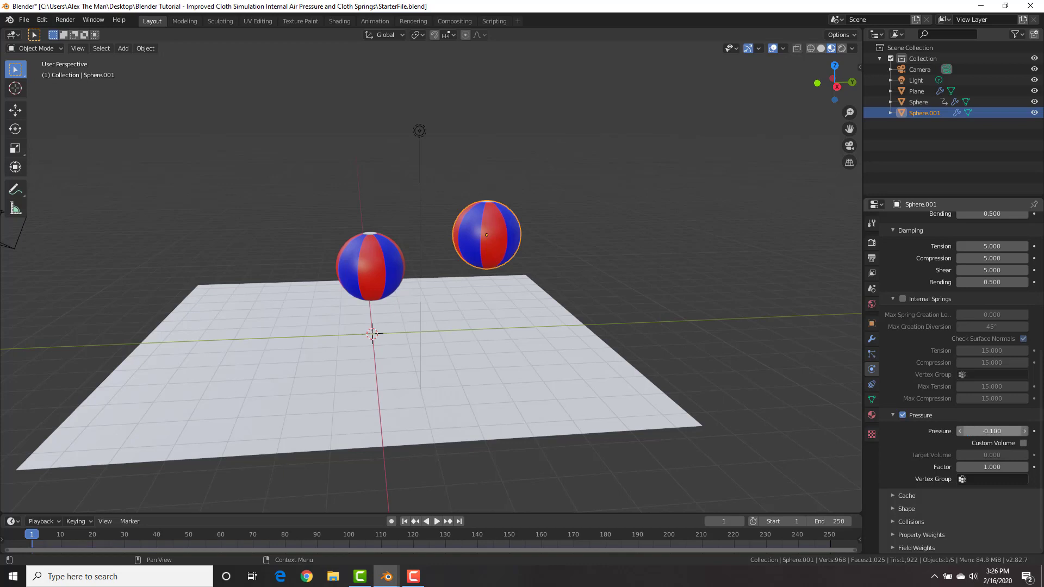
{"action": "key", "text": "space"}
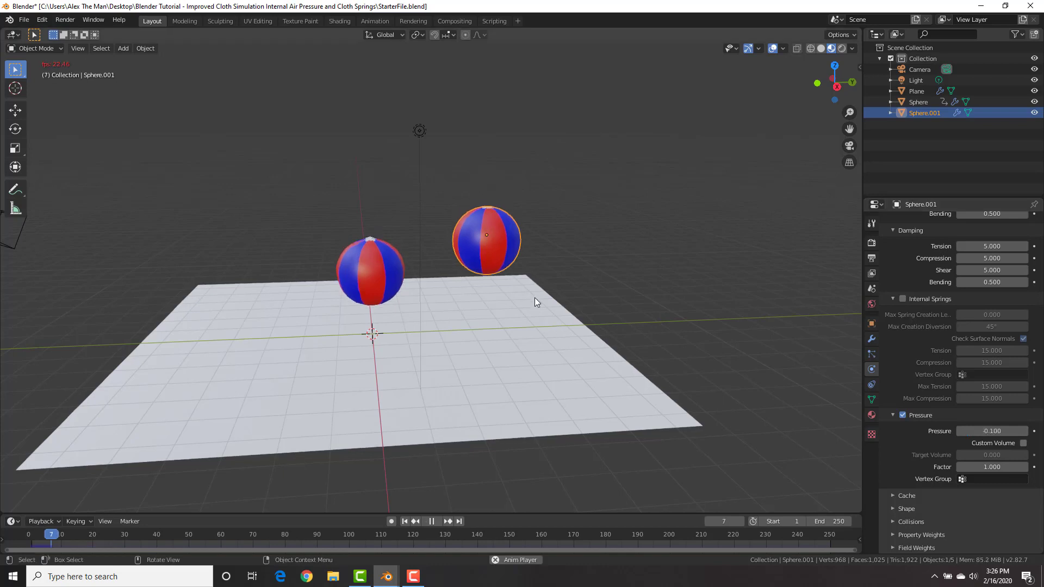
{"action": "key", "text": "space"}
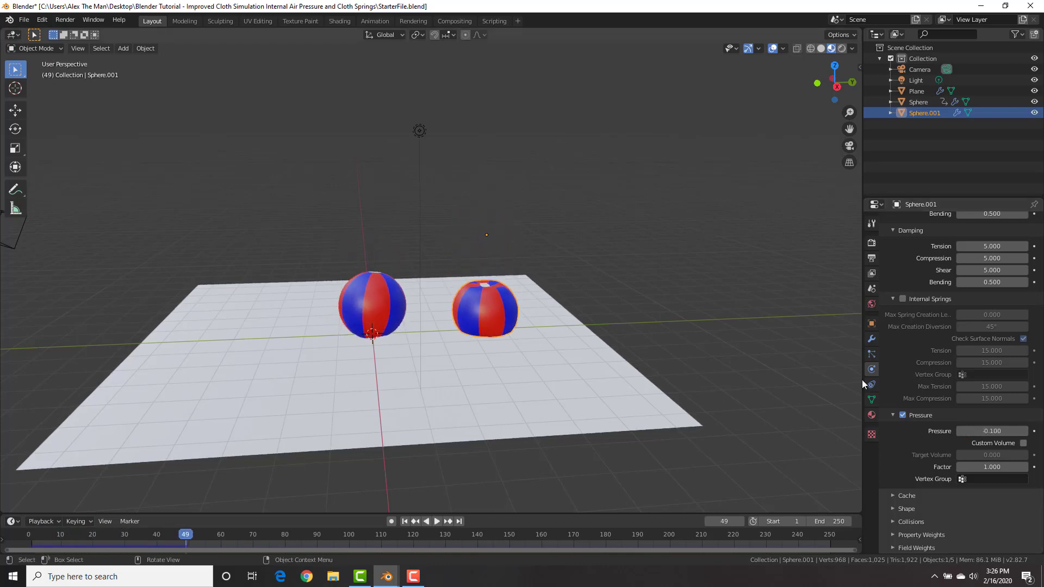
Step: Set the pressure Factor to 4 and replay the simulation from the start to frame 51
{"action": "left_click", "coordinate": [985, 467]}
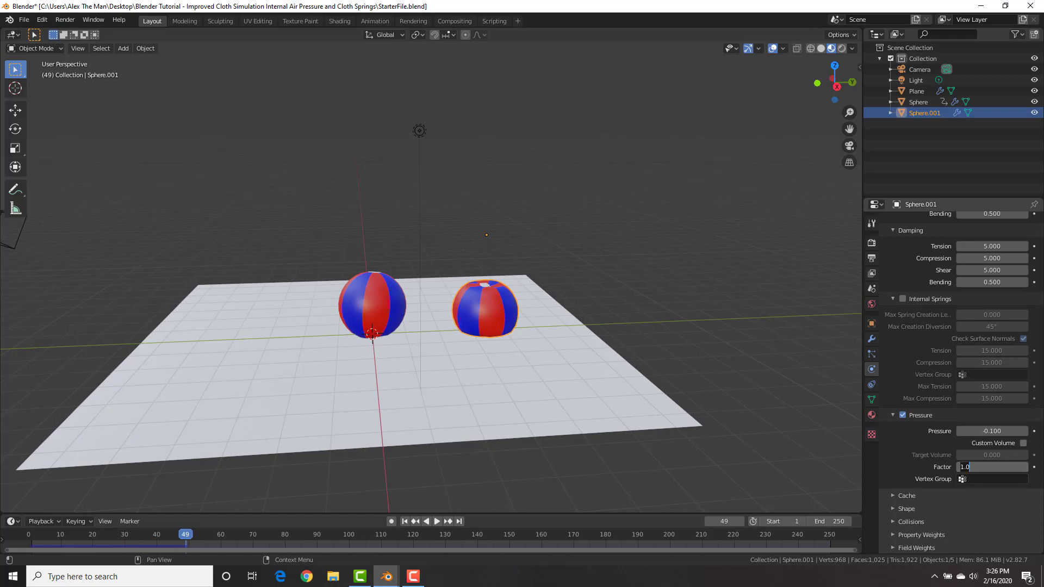
{"action": "type", "text": "4"}
{"action": "key", "text": "Return"}
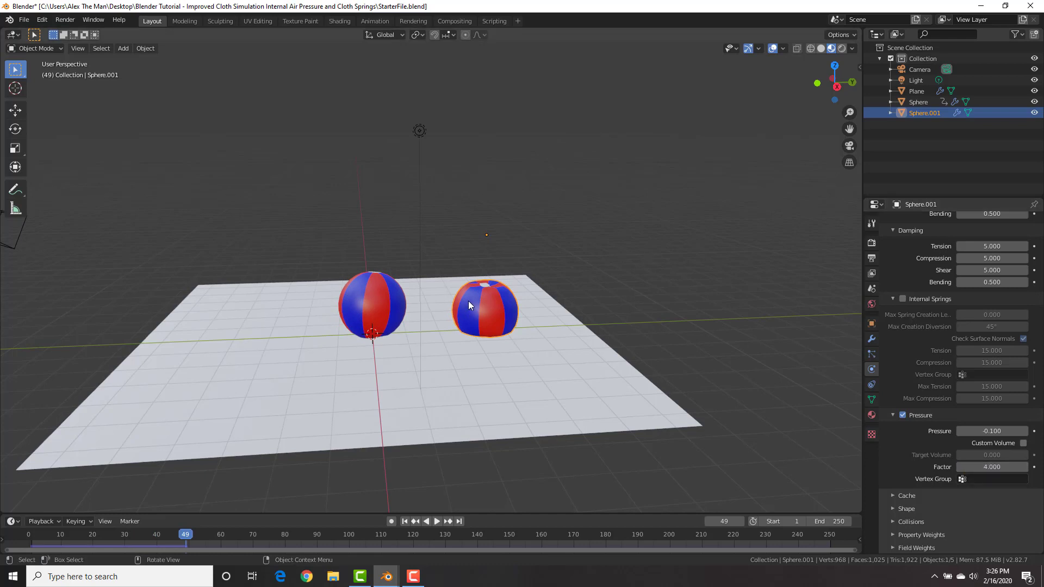
{"action": "key", "text": "shift+Left"}
{"action": "key", "text": "space"}
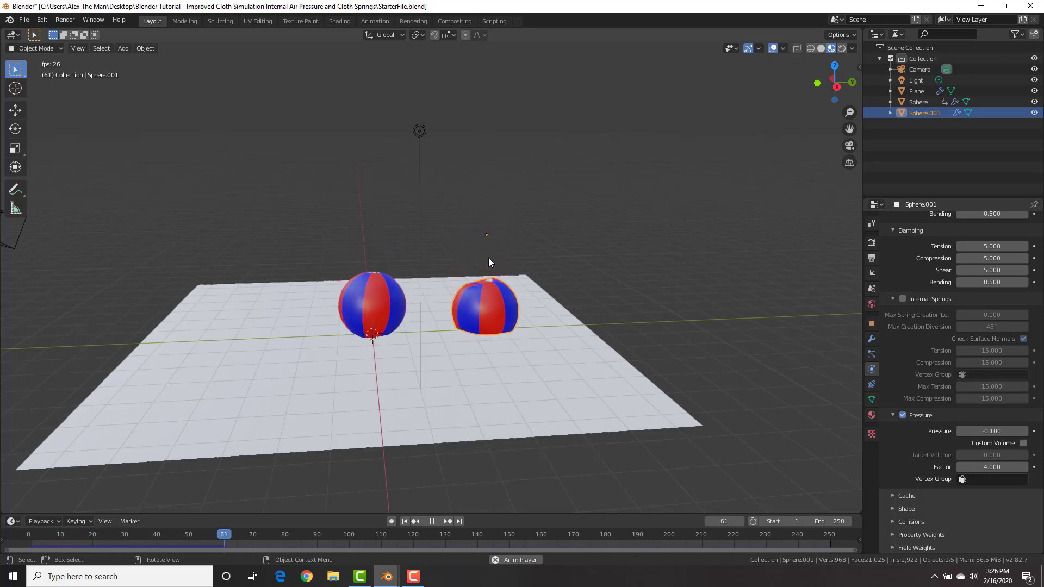
{"action": "key", "text": "space"}
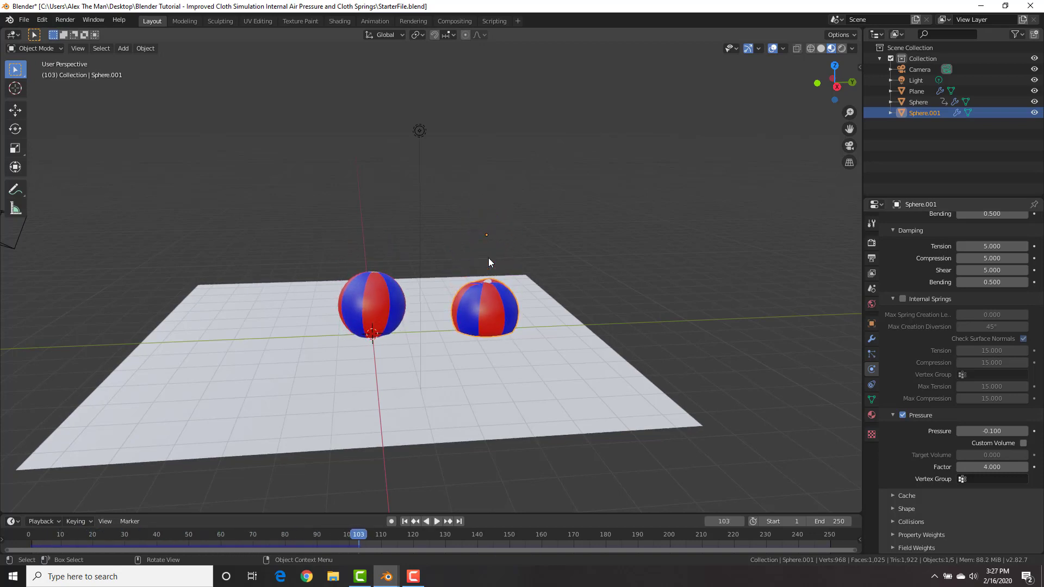
{"action": "key", "text": "shift+Left"}
{"action": "key", "text": "space"}
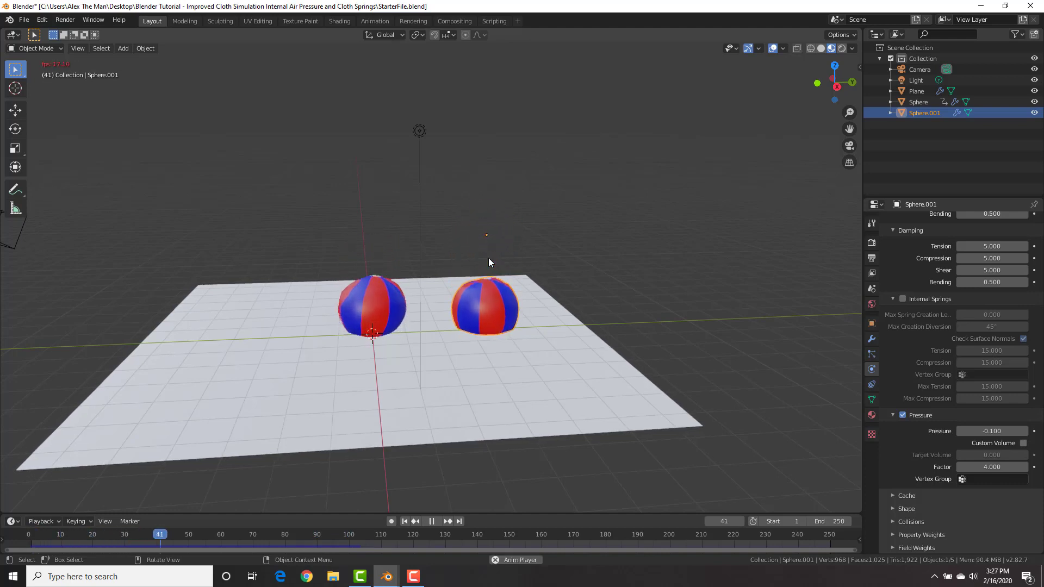
{"action": "key", "text": "space"}
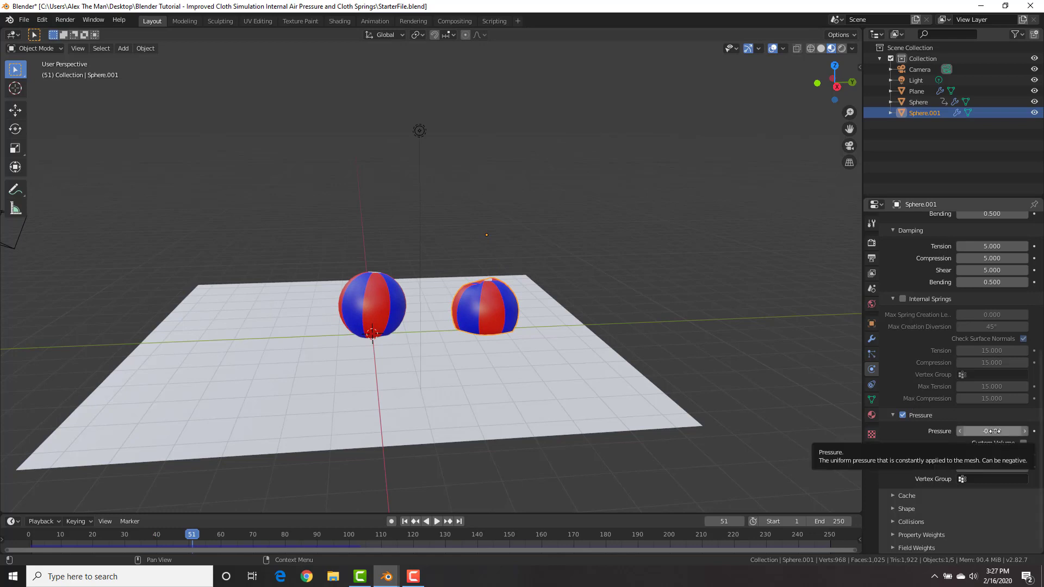
Step: Keyframe the starting Pressure -0.1 and Factor, then advance to frame 70
{"action": "key", "text": "i"}
{"action": "key", "text": "i"}
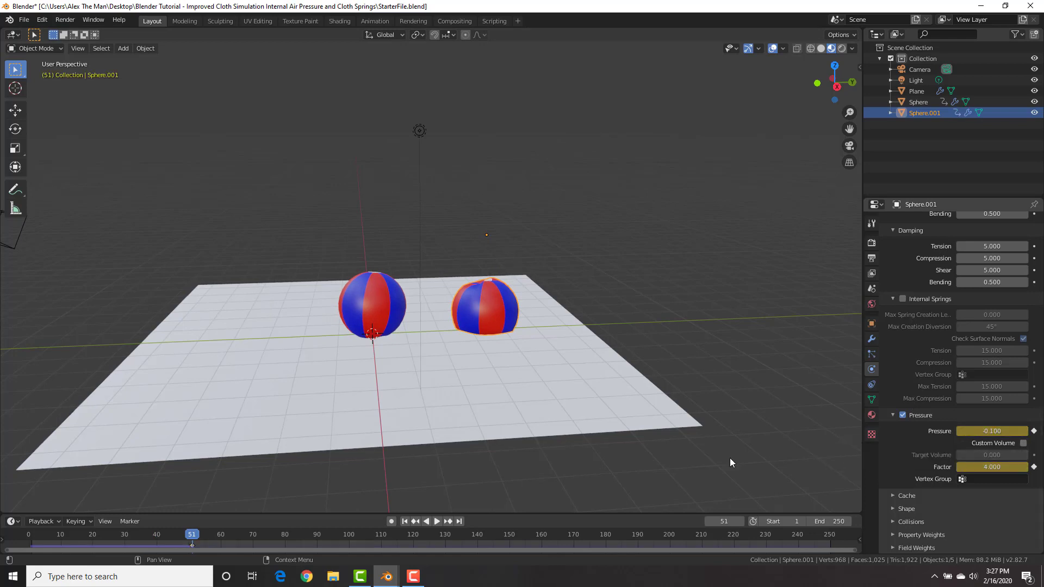
{"action": "key", "text": "space"}
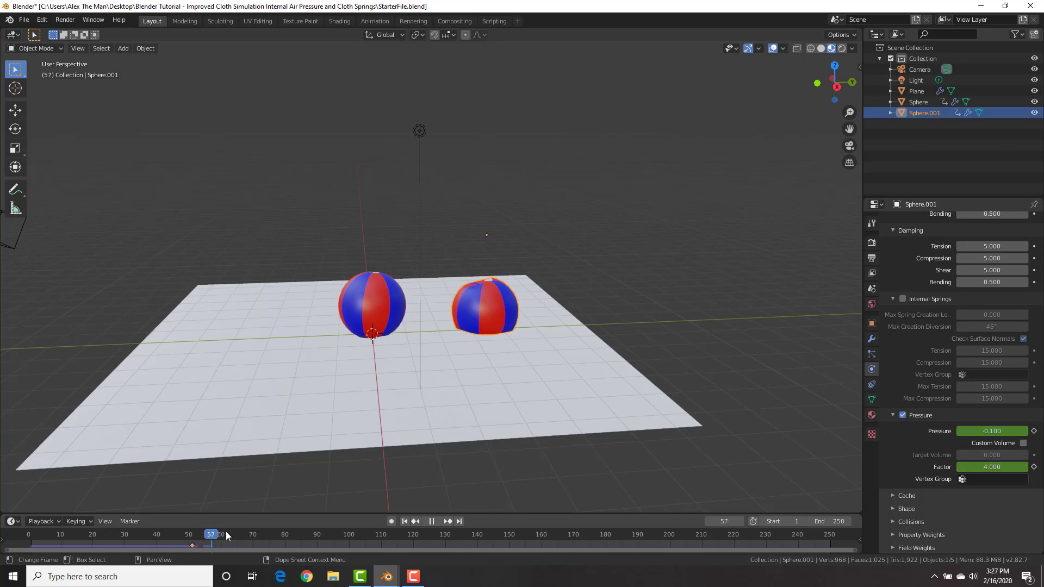
{"action": "left_click_drag", "start_coordinate": [227, 536], "coordinate": [255, 534]}
{"action": "key", "text": "space"}
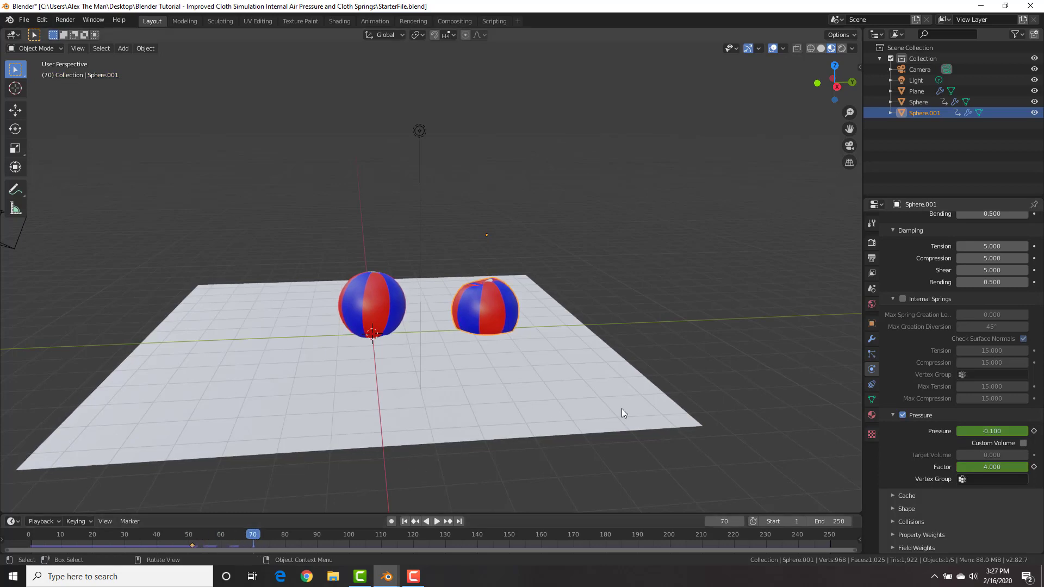
Step: Keyframe Pressure 5 at frame 70 and replay from the start to watch the reinflation
{"action": "left_click", "coordinate": [973, 431]}
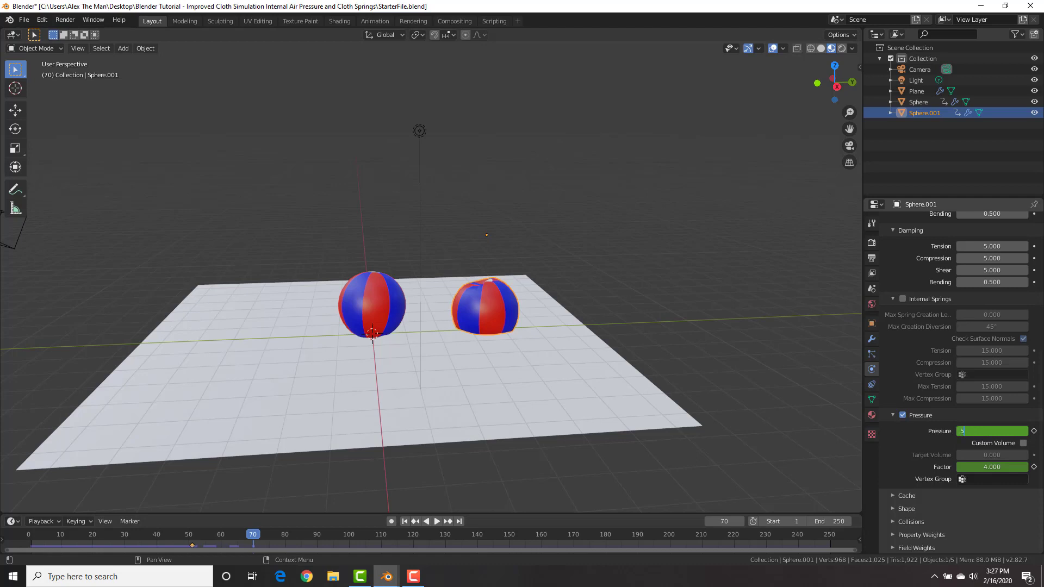
{"action": "key", "text": "Return"}
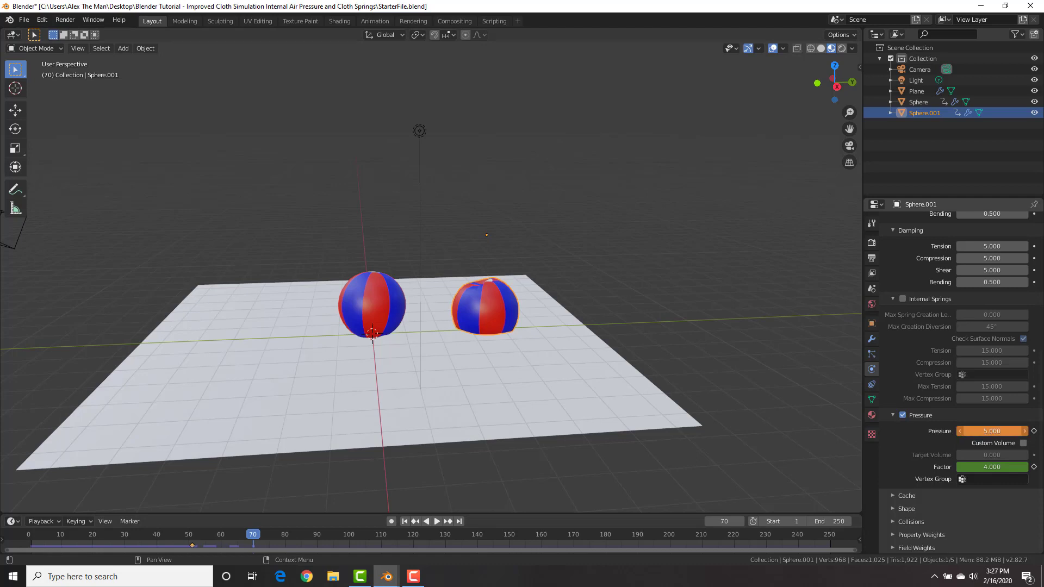
{"action": "key", "text": "i"}
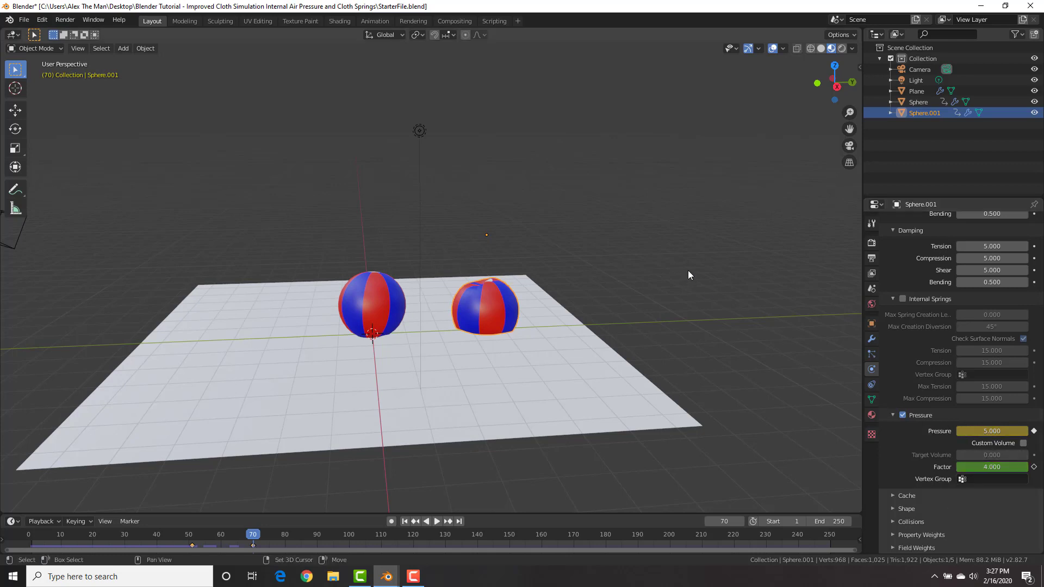
{"action": "key", "text": "shift+Left"}
{"action": "key", "text": "space"}
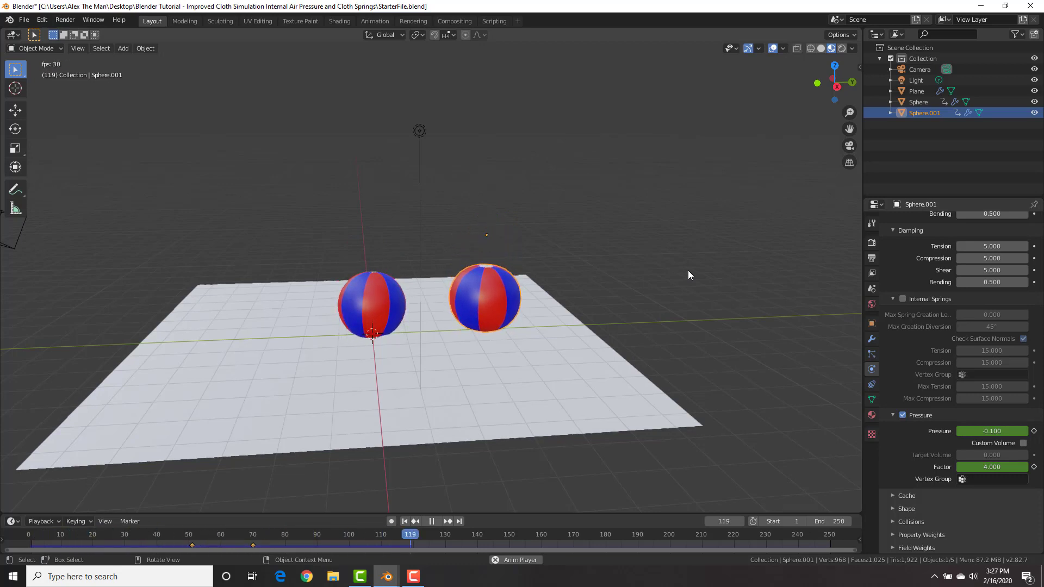
Step: Stop playback, reframe the view around the balls, and rewind to frame 1
{"action": "scroll", "coordinate": [686, 269], "scroll_direction": "up", "scroll_amount": 3}
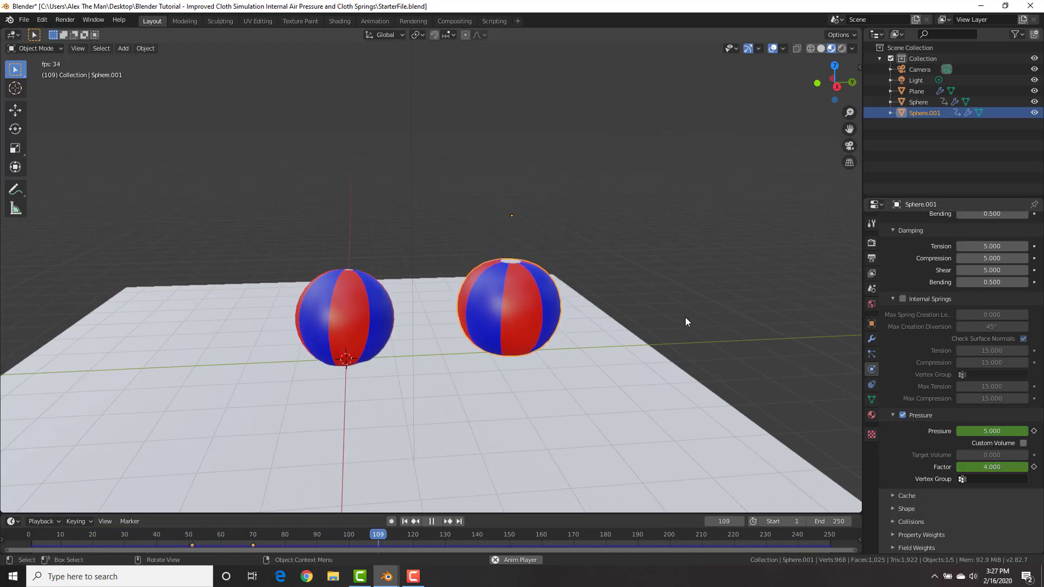
{"action": "key", "text": "space"}
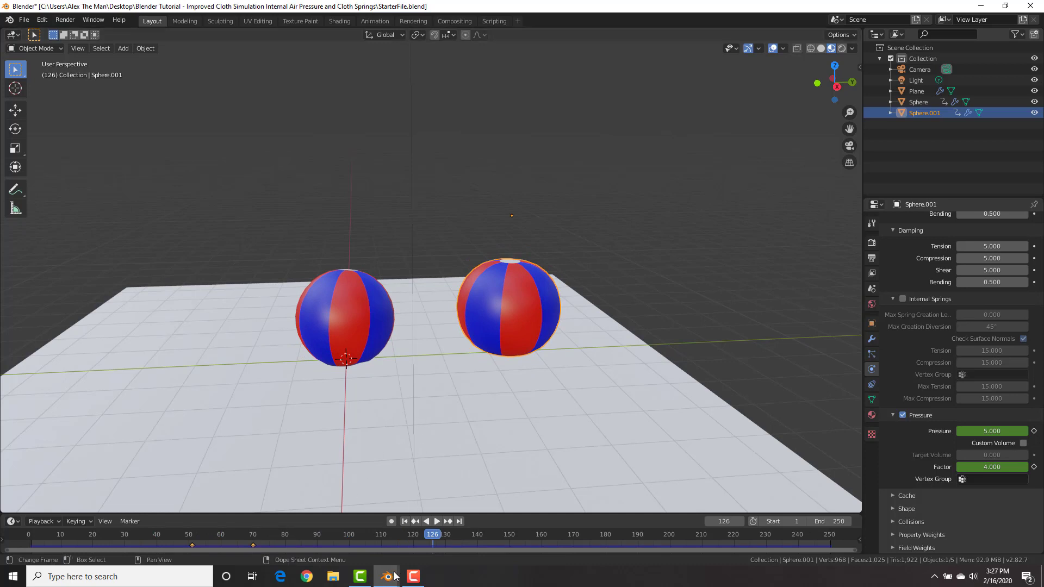
{"action": "middle_click_drag", "start_coordinate": [680, 259], "coordinate": [676, 260]}
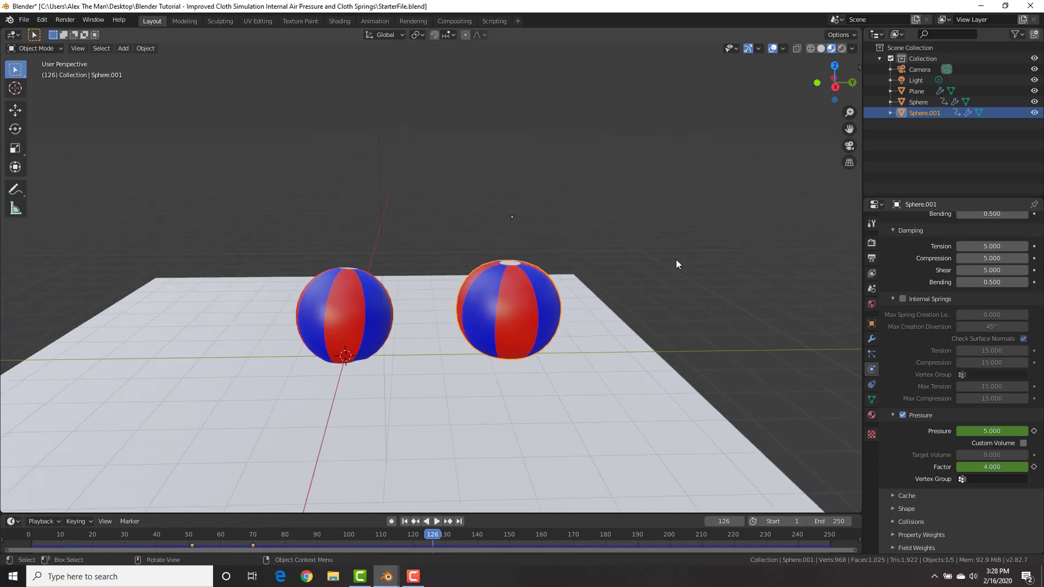
{"action": "scroll", "coordinate": [676, 259], "scroll_direction": "down", "scroll_amount": 5}
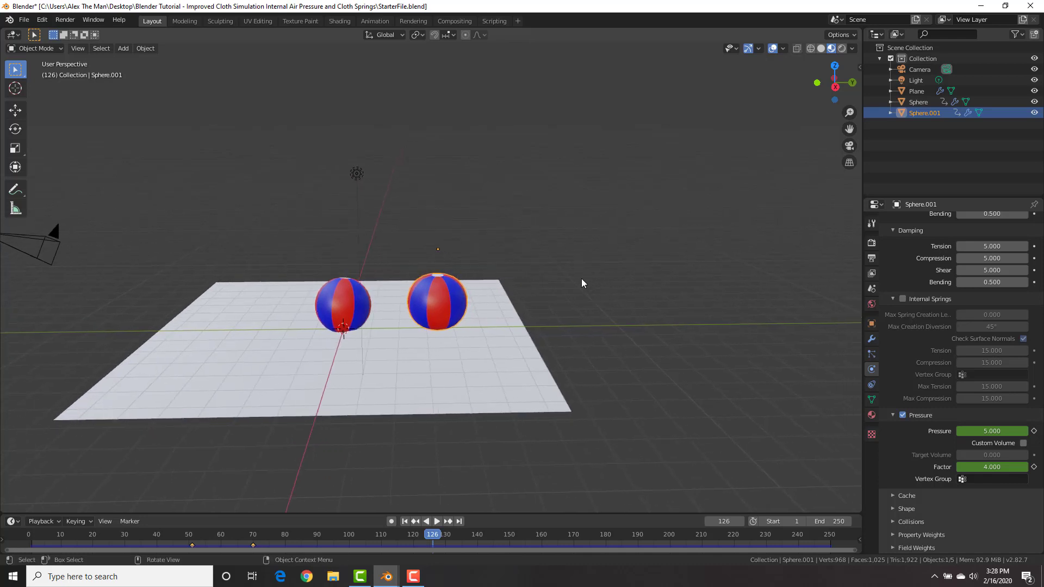
{"action": "key", "text": "shift+Left"}
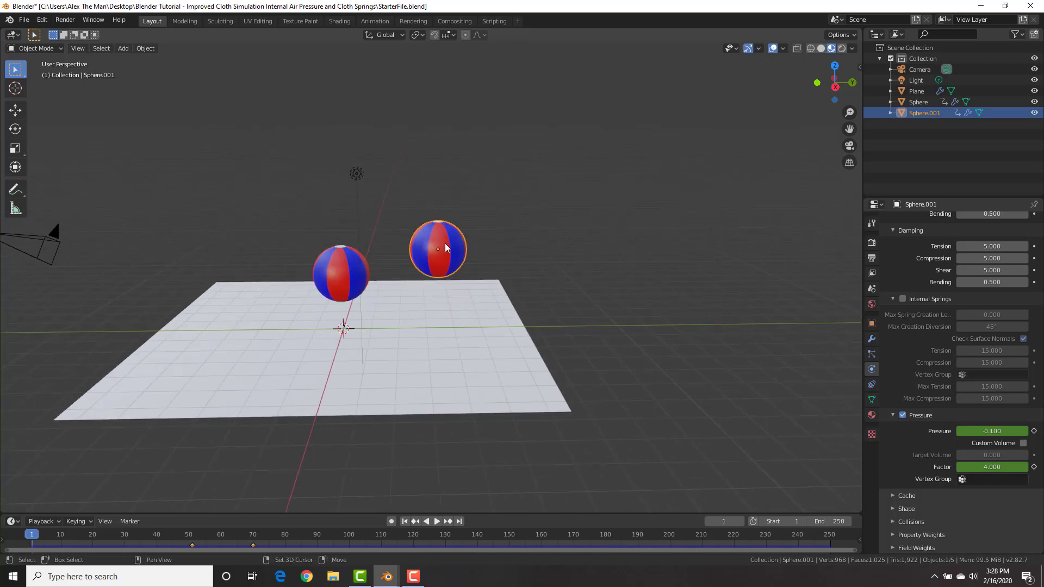
Step: Duplicate Sphere.001 along X as a third ball to the right and select its frame-70 keyframe
{"action": "key", "text": "shift+d"}
{"action": "key", "text": "x"}
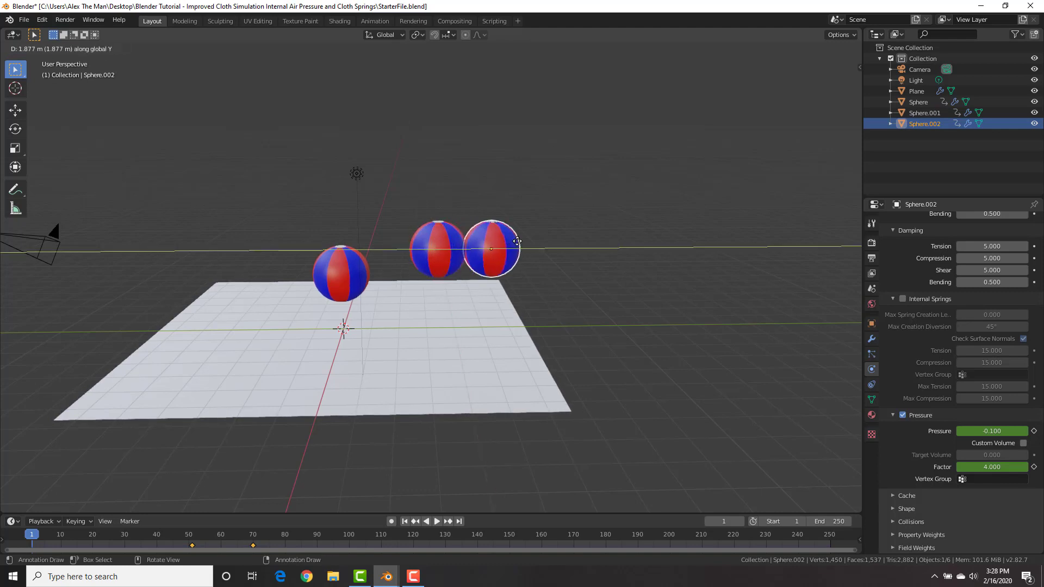
{"action": "left_click", "coordinate": [546, 248]}
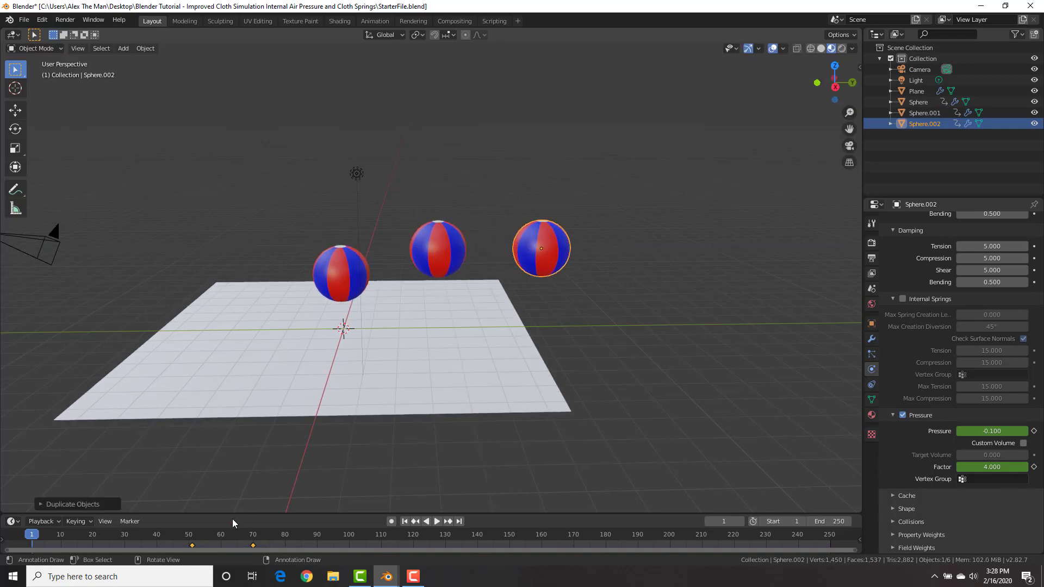
{"action": "left_click", "coordinate": [253, 545], "text": "shift"}
Step: Delete Sphere.002's pressure and factor keyframes, preview the drop, and rewind to frame 1
{"action": "key", "text": "x"}
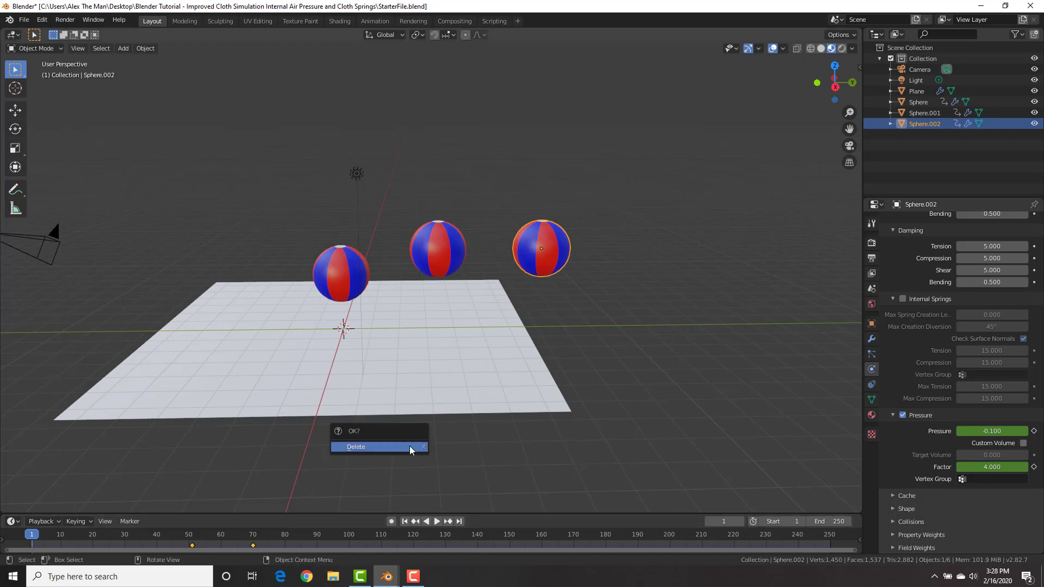
{"action": "key", "text": "x"}
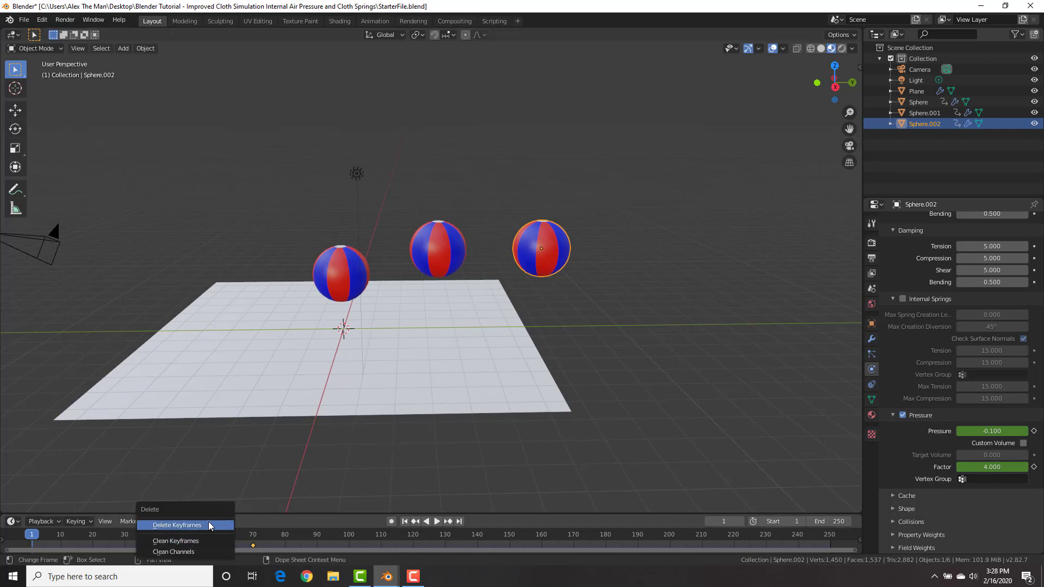
{"action": "left_click", "coordinate": [208, 523]}
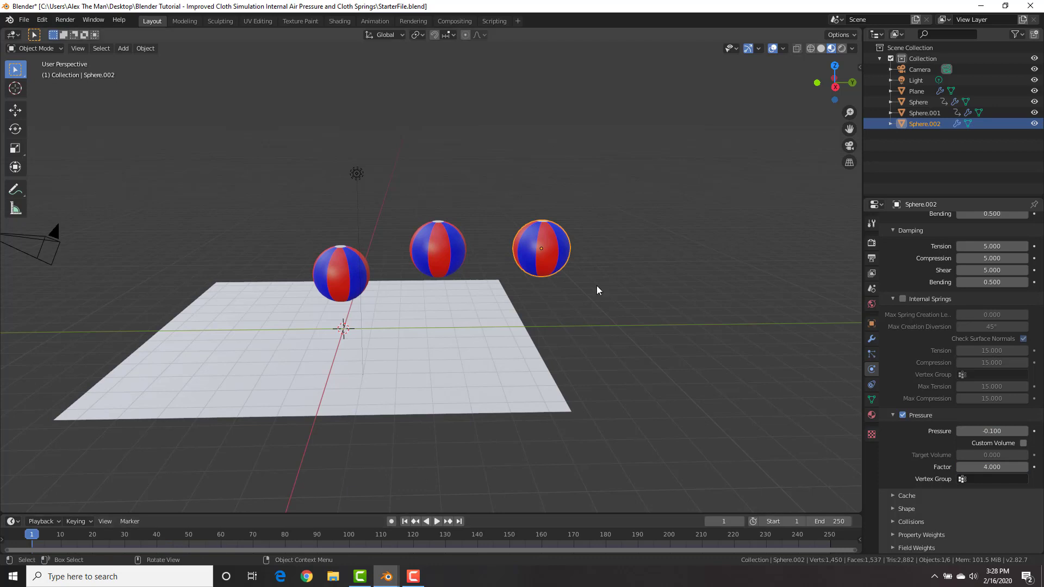
{"action": "key", "text": "space"}
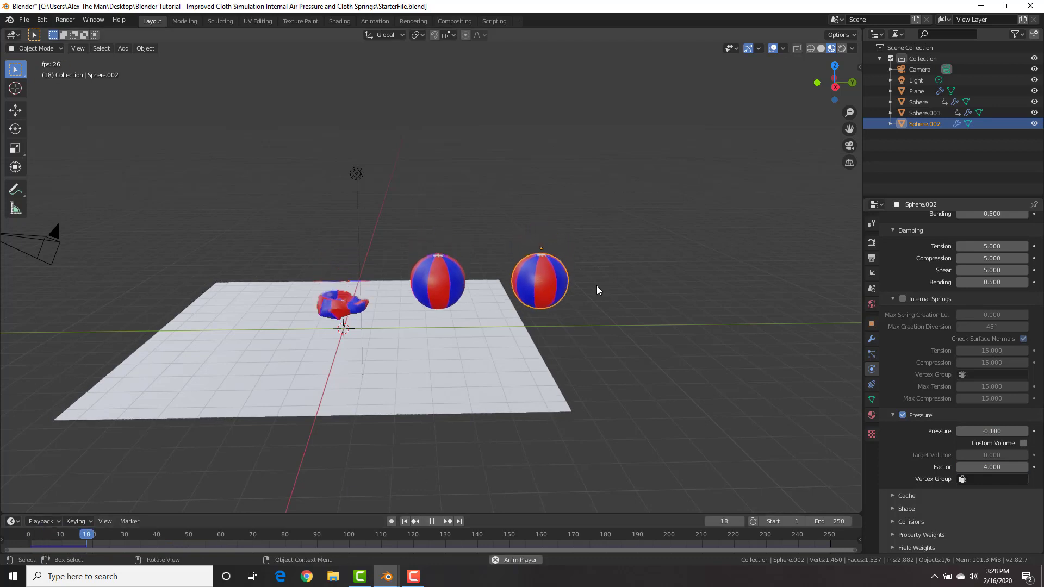
{"action": "key", "text": "space"}
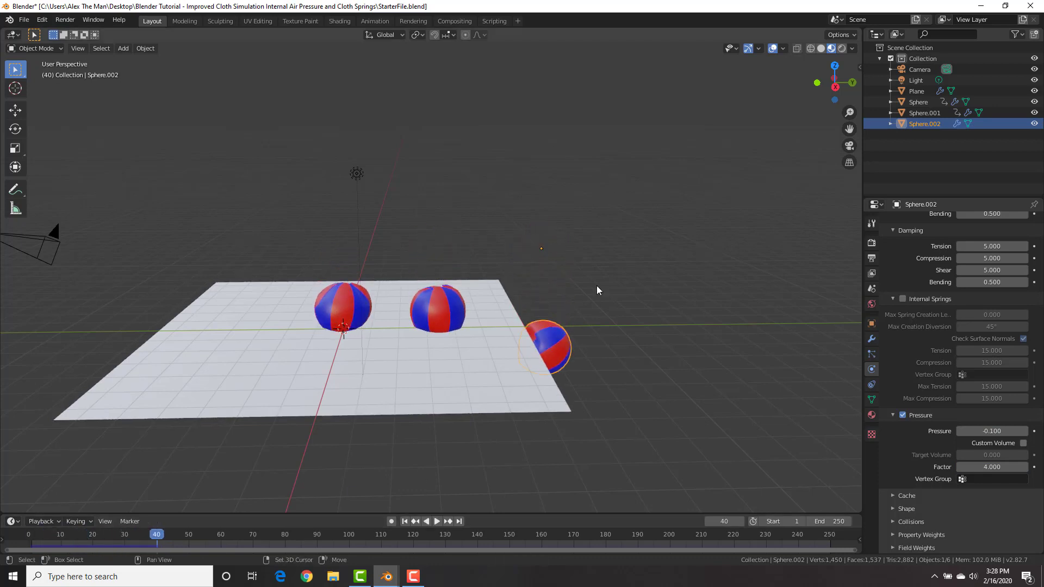
{"action": "key", "text": "shift+Left"}
Step: Scale the ground plane up to about 1.18 and shift it along Y, then preview the drop
{"action": "left_click", "coordinate": [549, 373]}
{"action": "key", "text": "s"}
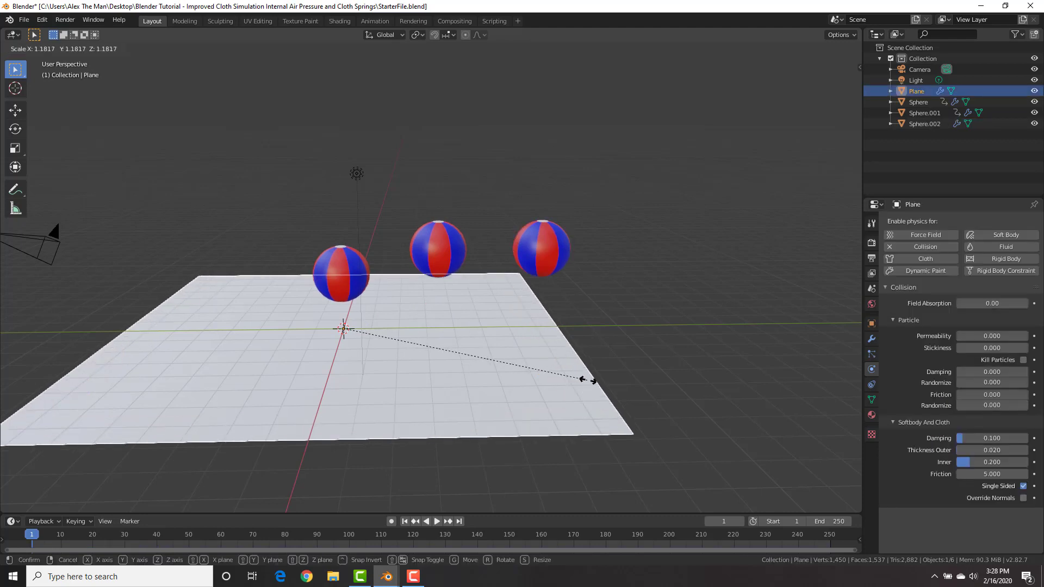
{"action": "left_click", "coordinate": [604, 386]}
{"action": "key", "text": "g"}
{"action": "key", "text": "y"}
{"action": "left_click", "coordinate": [687, 355]}
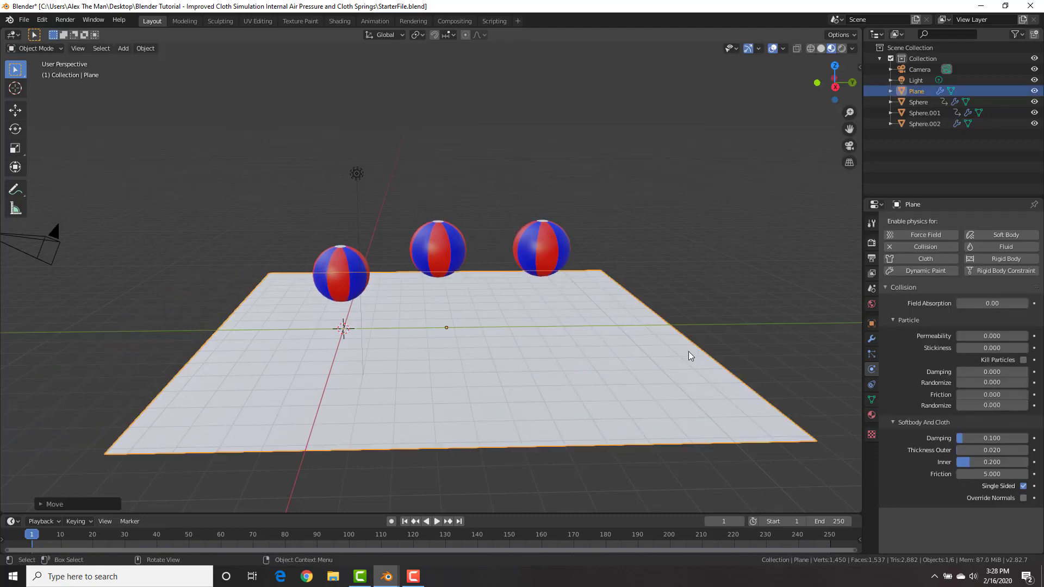
{"action": "key", "text": "space"}
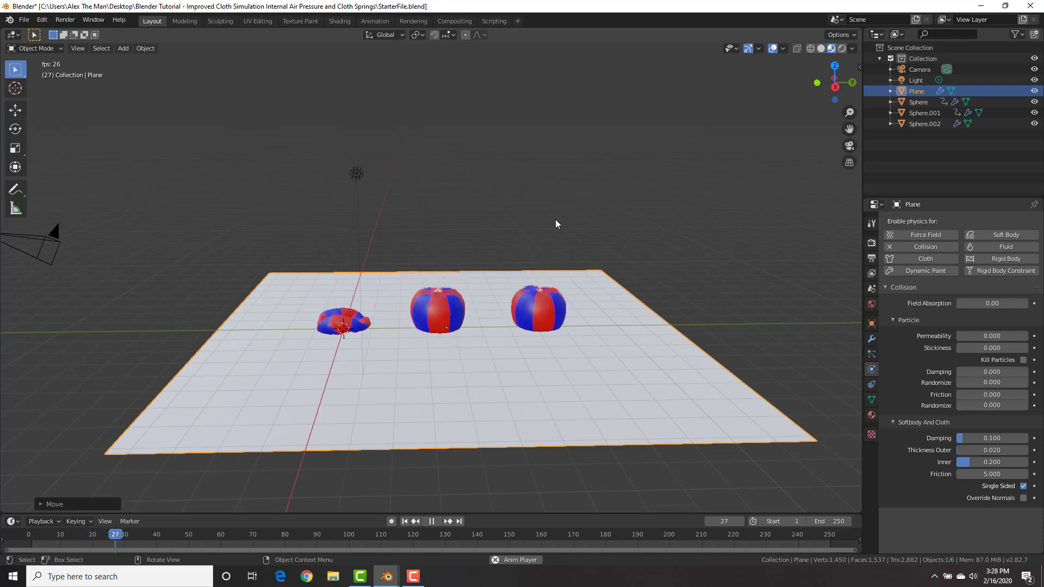
{"action": "key", "text": "space"}
Step: Give Sphere.002 cloth Pressure 1 and Factor 1, then replay the drop from frame 1
{"action": "left_click", "coordinate": [538, 308]}
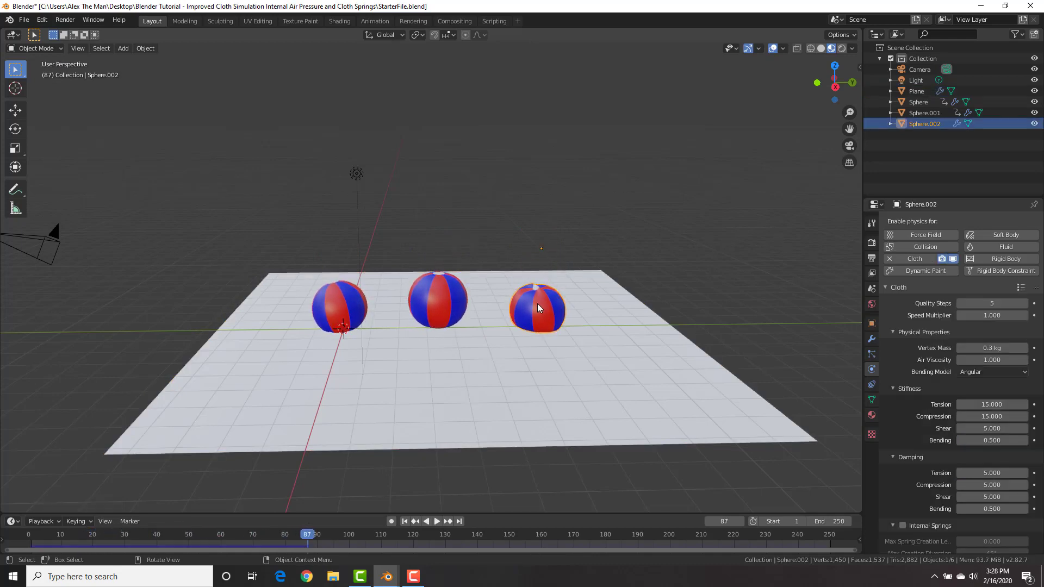
{"action": "scroll", "coordinate": [1004, 419], "scroll_direction": "down", "scroll_amount": 10}
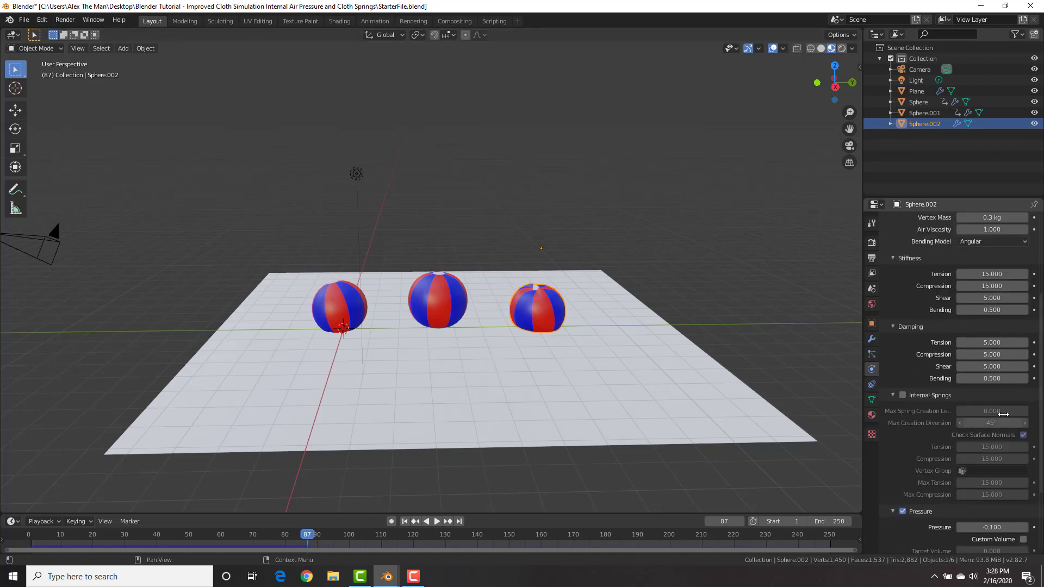
{"action": "left_click", "coordinate": [992, 431]}
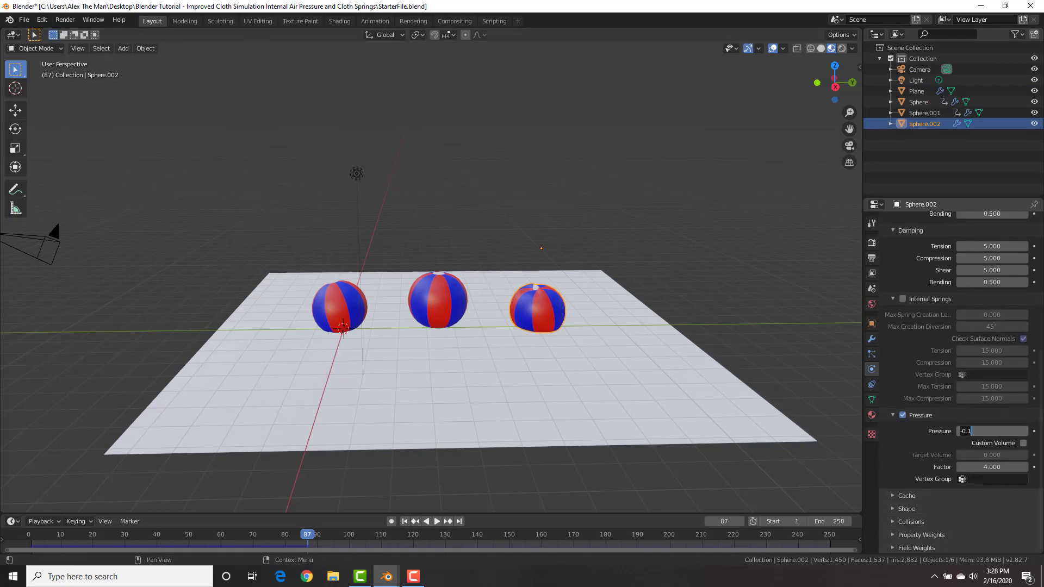
{"action": "type", "text": "1"}
{"action": "key", "text": "Return"}
{"action": "left_click", "coordinate": [991, 467]}
{"action": "type", "text": "1"}
{"action": "key", "text": "Return"}
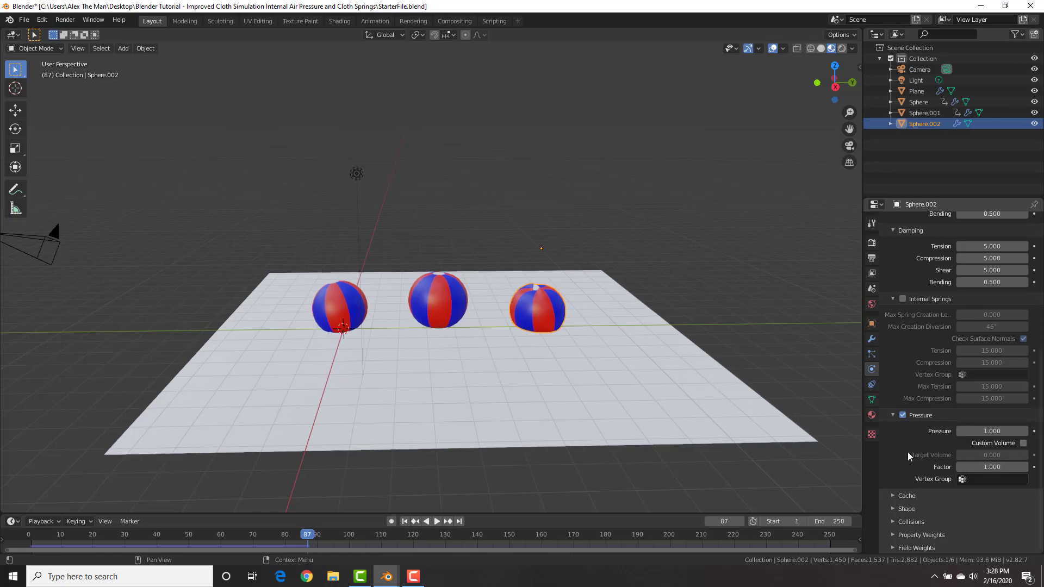
{"action": "key", "text": "shift+Left"}
{"action": "key", "text": "space"}
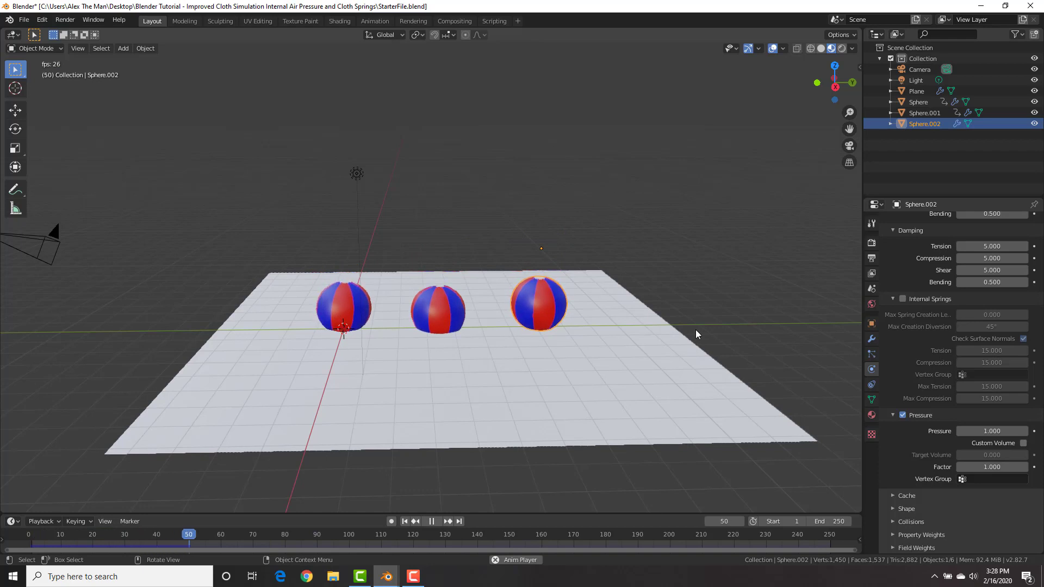
{"action": "key", "text": "Escape"}
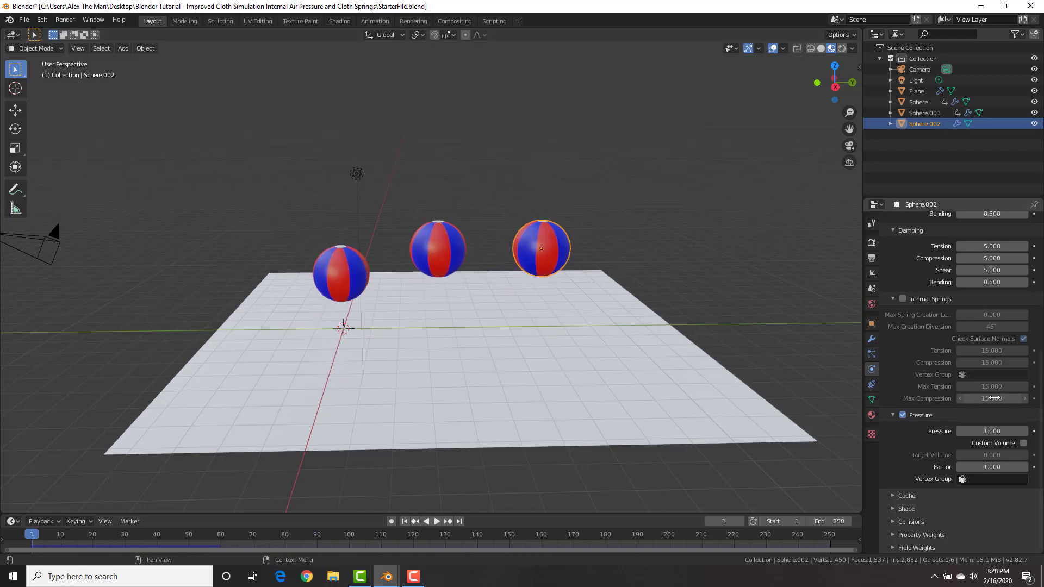
Step: Raise Sphere.002's Pressure to 3, replay the drop, and scrub back to frame 60
{"action": "left_click", "coordinate": [996, 430]}
{"action": "type", "text": "3"}
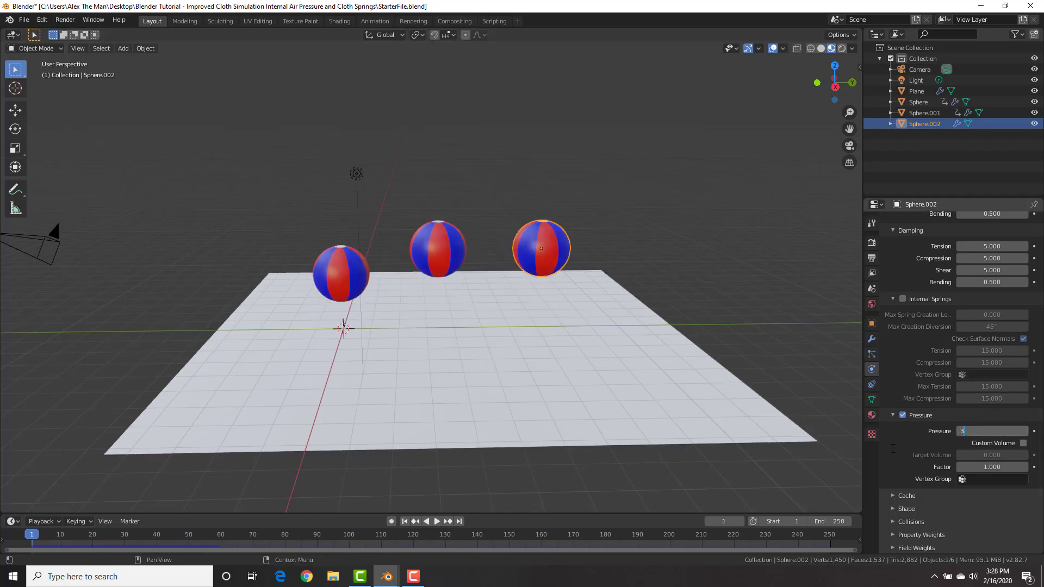
{"action": "key", "text": "Return"}
{"action": "key", "text": "space"}
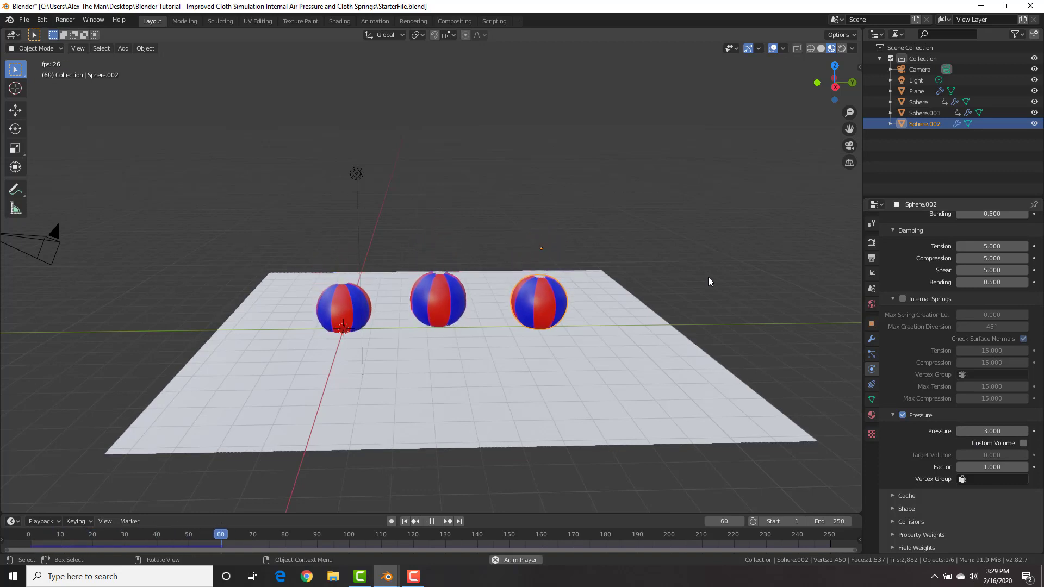
{"action": "key", "text": "space"}
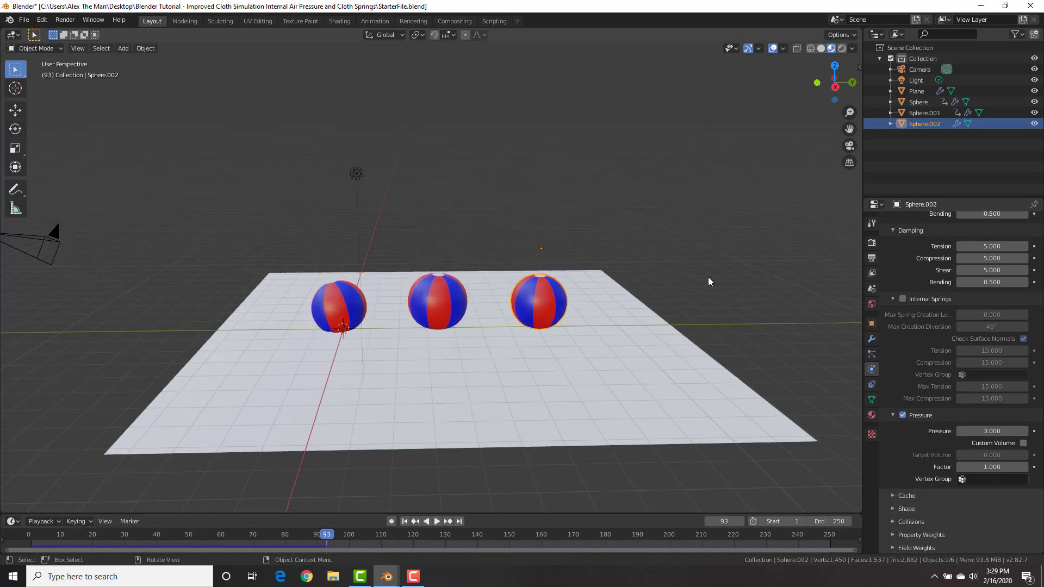
{"action": "left_click_drag", "start_coordinate": [326, 534], "coordinate": [221, 534]}
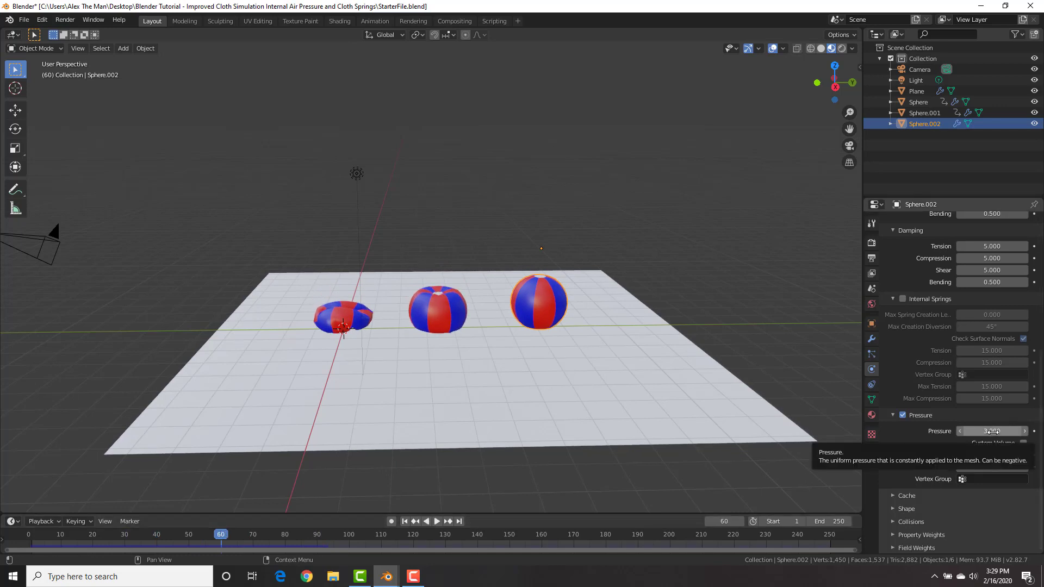
Step: Keyframe Pressure 3 and Factor 1 at frame 60, then advance to frame 70
{"action": "key", "text": "i"}
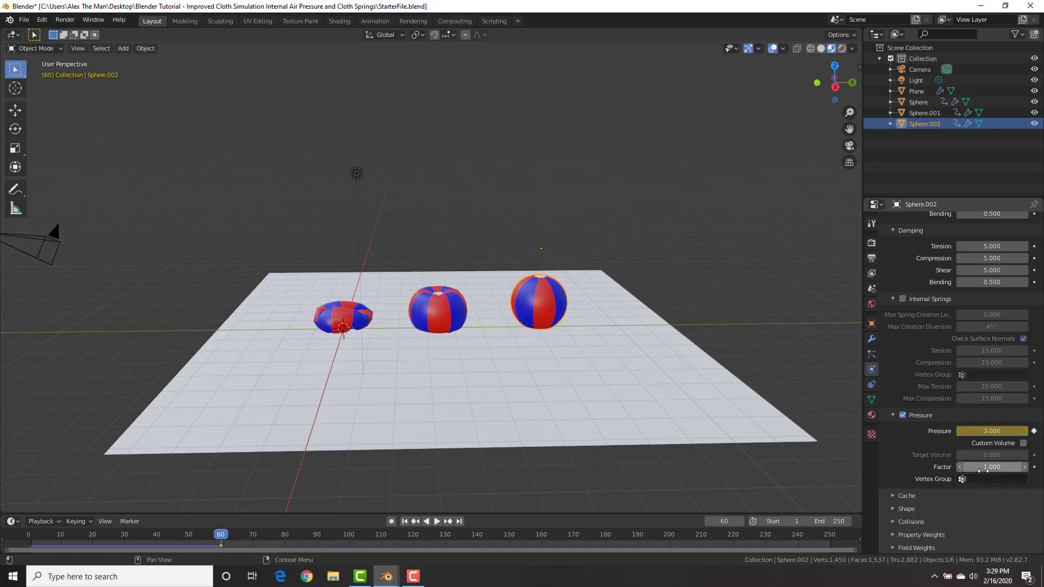
{"action": "key", "text": "i"}
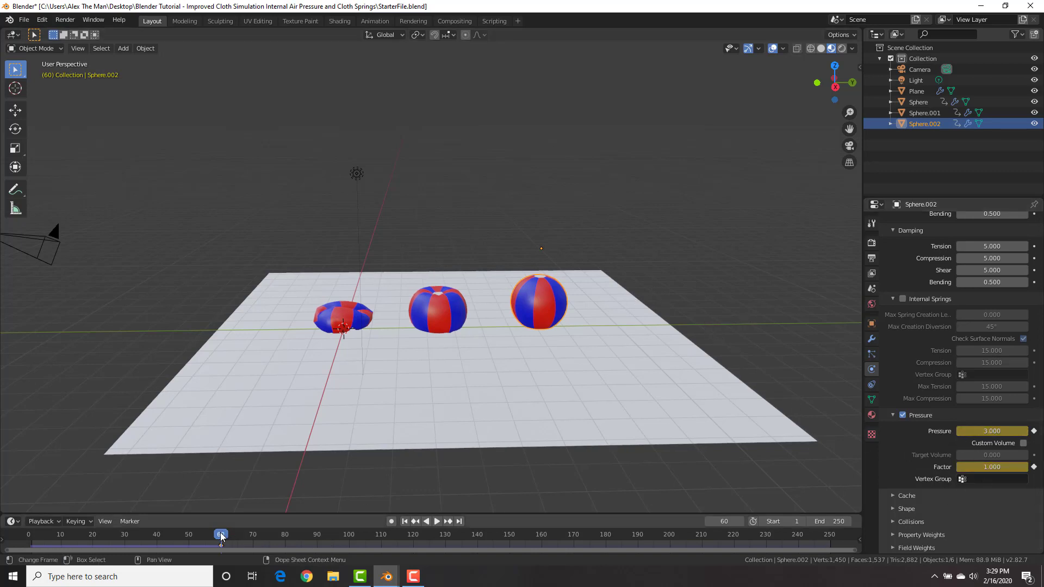
{"action": "key", "text": "space"}
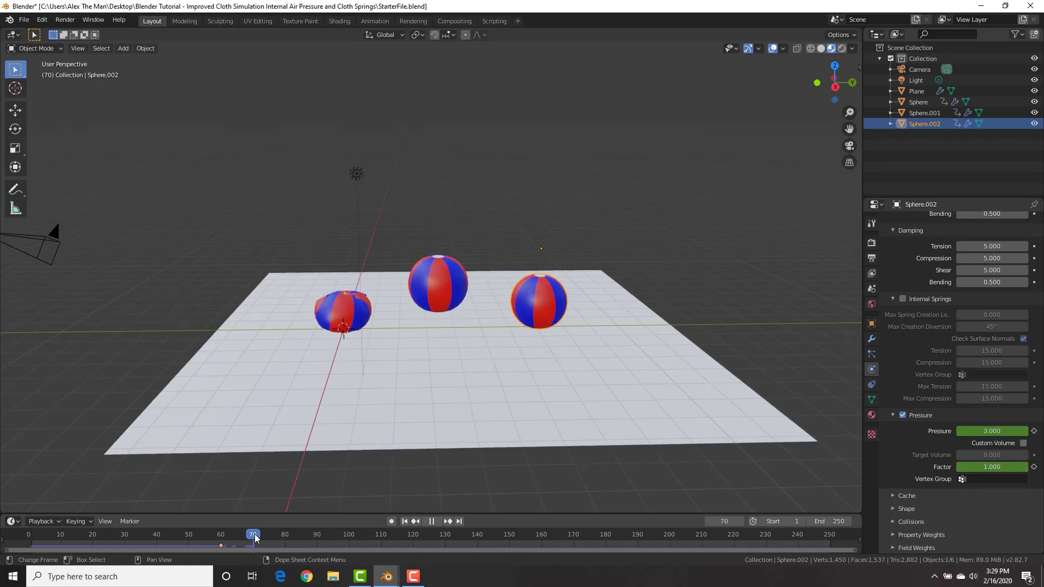
{"action": "key", "text": "space"}
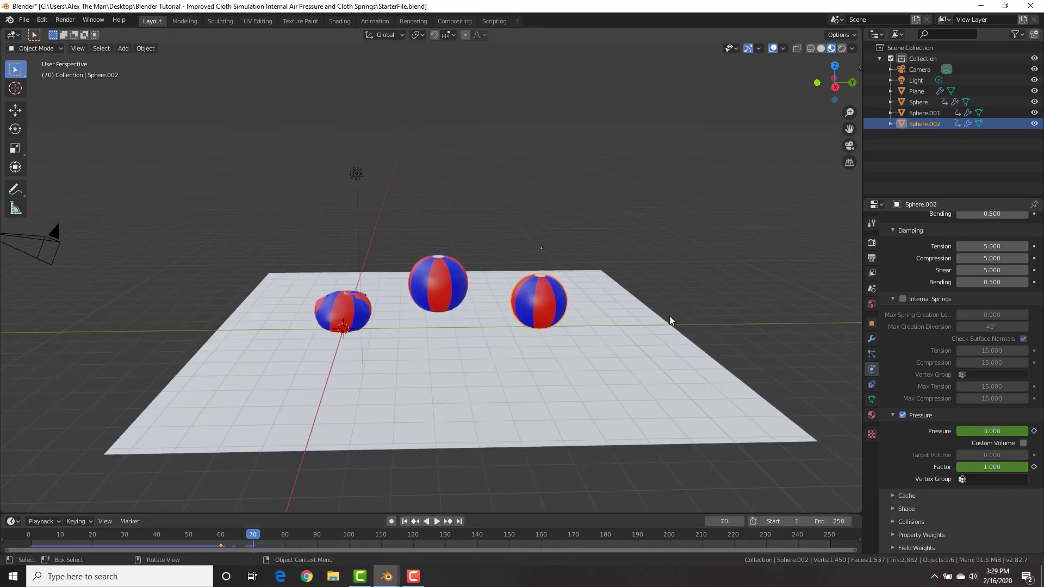
Step: Keyframe Pressure -5 and the Factor at frame 70, then replay from the start
{"action": "left_click", "coordinate": [989, 431]}
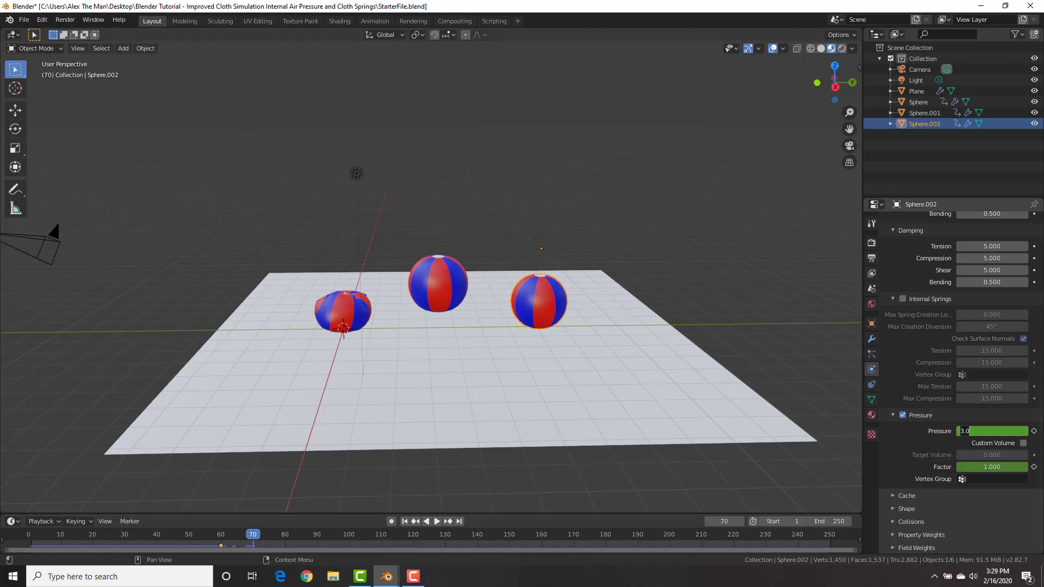
{"action": "key", "text": "BackSpace"}
{"action": "key", "text": "Return"}
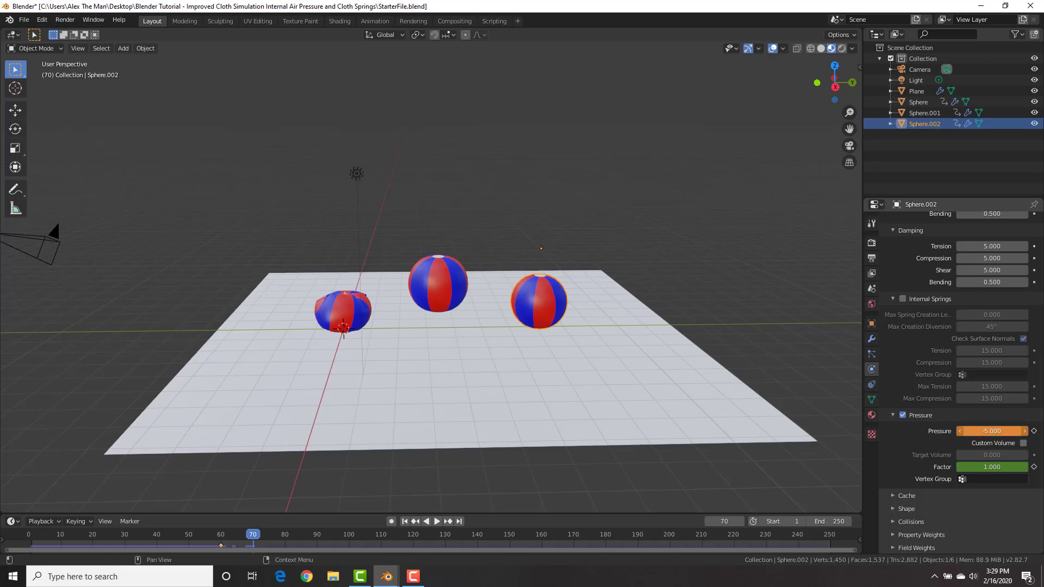
{"action": "key", "text": "i"}
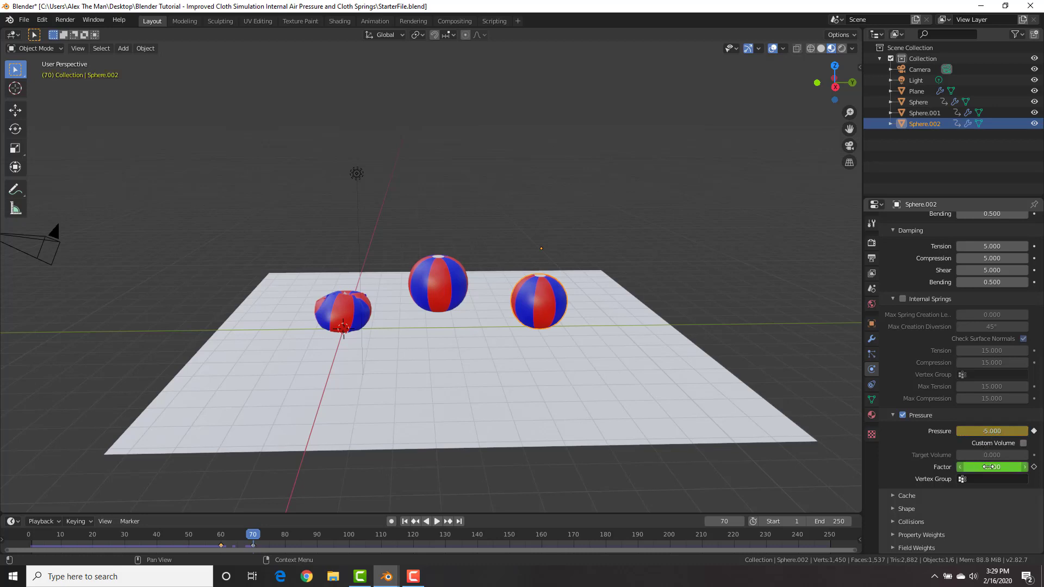
{"action": "key", "text": "i"}
{"action": "key", "text": "shift+Left"}
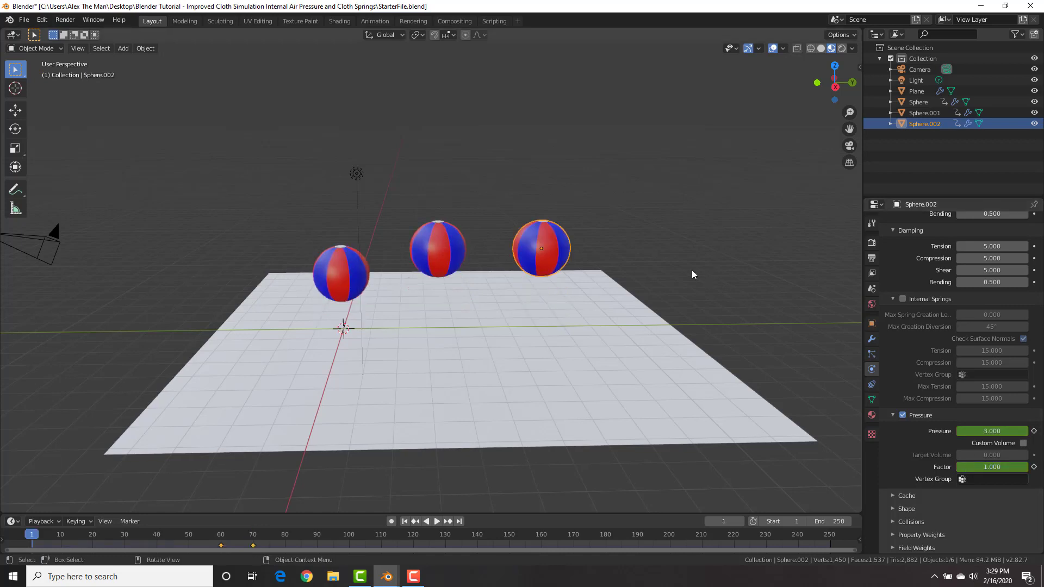
{"action": "key", "text": "space"}
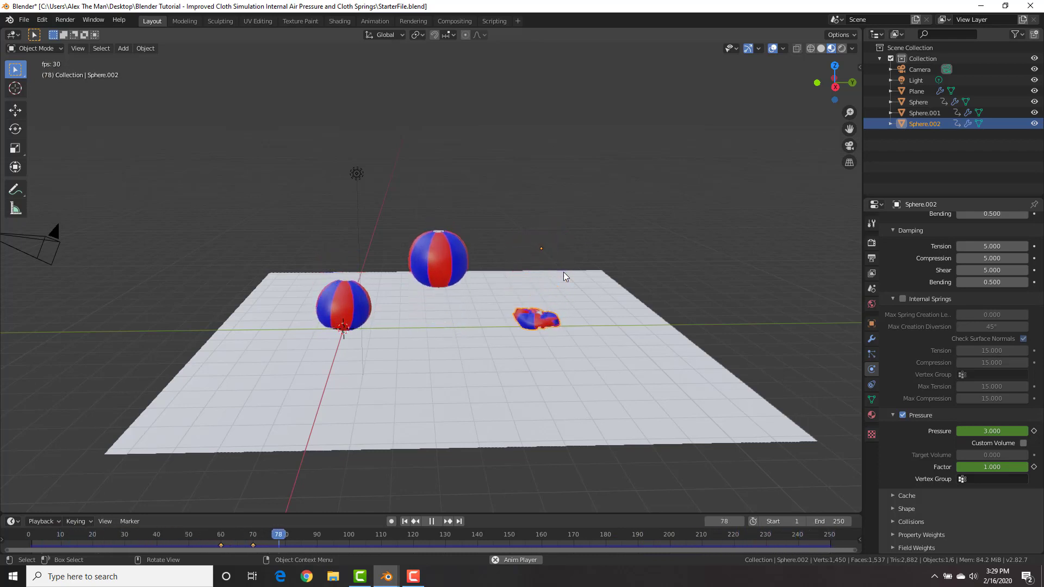
{"action": "key", "text": "space"}
{"action": "key", "text": "shift+Left"}
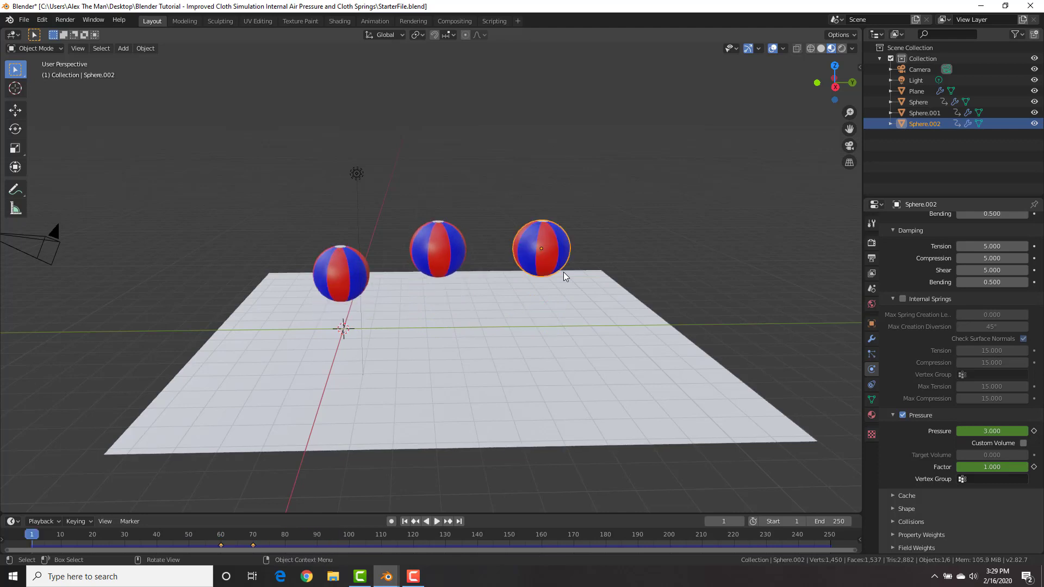
{"action": "middle_click_drag", "start_coordinate": [609, 256], "coordinate": [565, 266]}
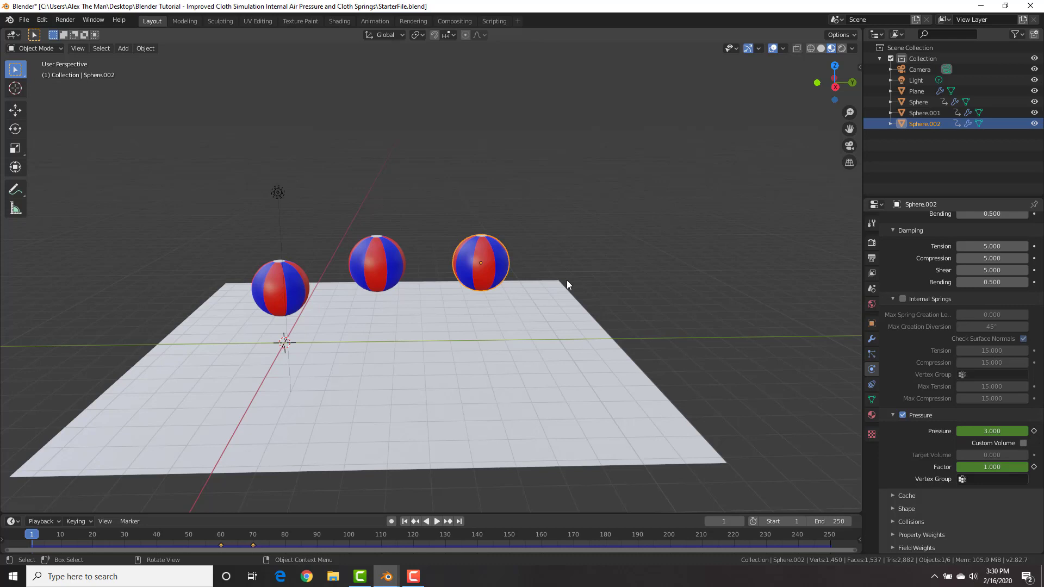
{"action": "middle_click_drag", "start_coordinate": [566, 280], "coordinate": [506, 258]}
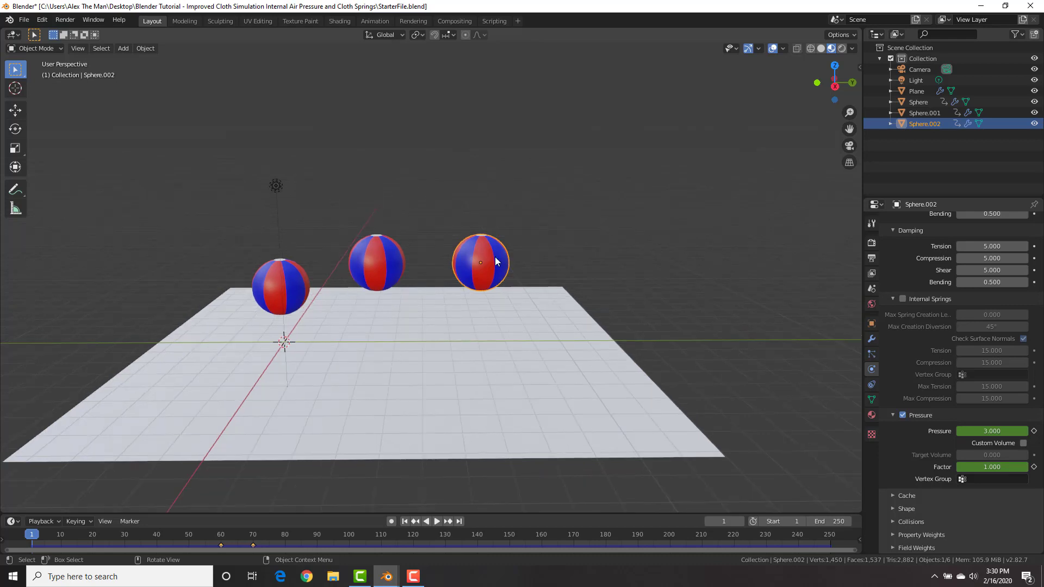
Step: Duplicate Sphere.002 along Y as Sphere.003 on the right and delete its copied pressure keyframes
{"action": "key", "text": "shift+d"}
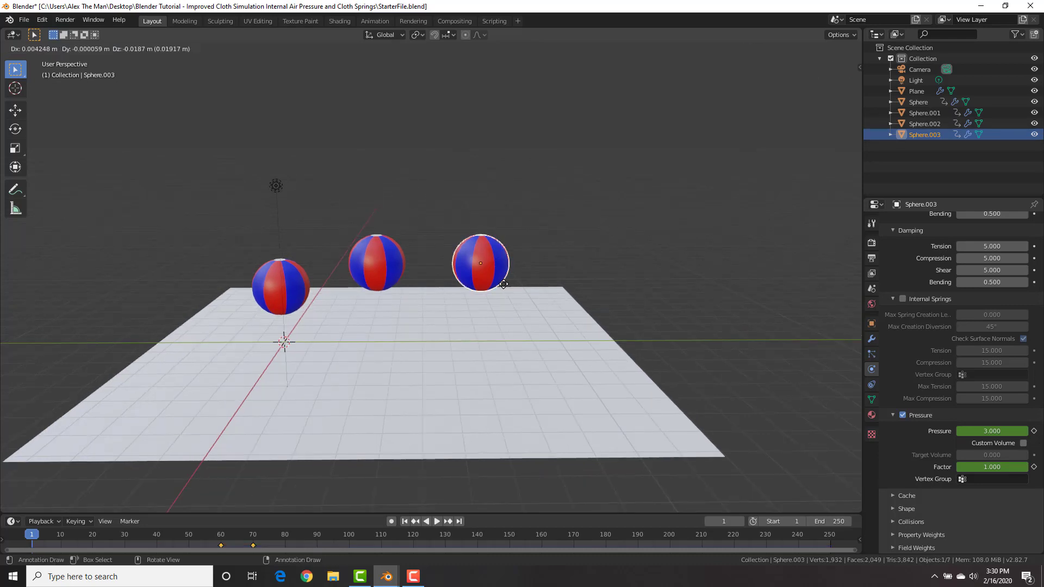
{"action": "key", "text": "y"}
{"action": "left_click", "coordinate": [593, 281]}
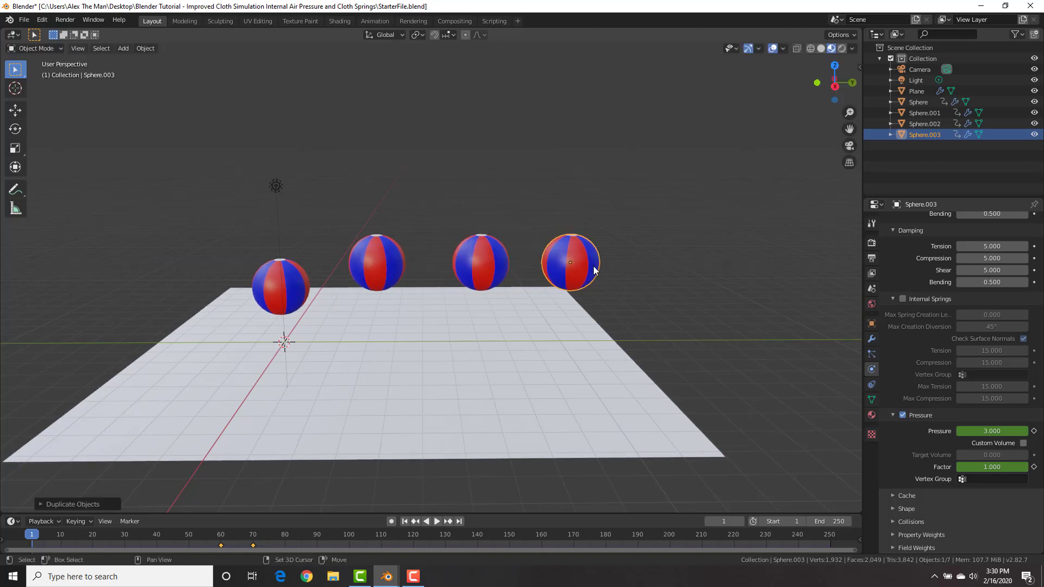
{"action": "middle_click_drag", "start_coordinate": [593, 282], "coordinate": [517, 266]}
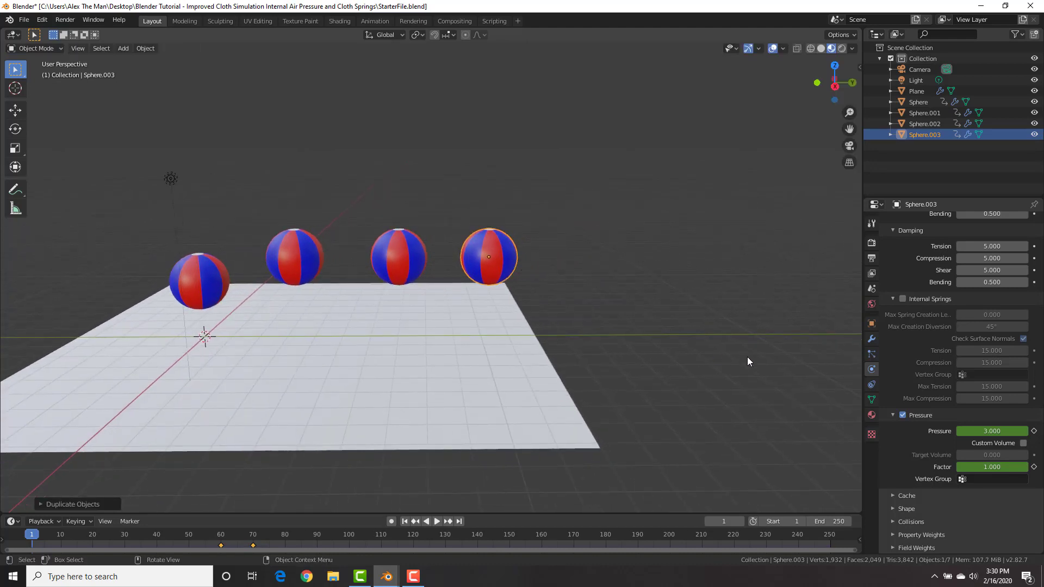
{"action": "right_click", "coordinate": [245, 542]}
{"action": "left_click", "coordinate": [234, 527]}
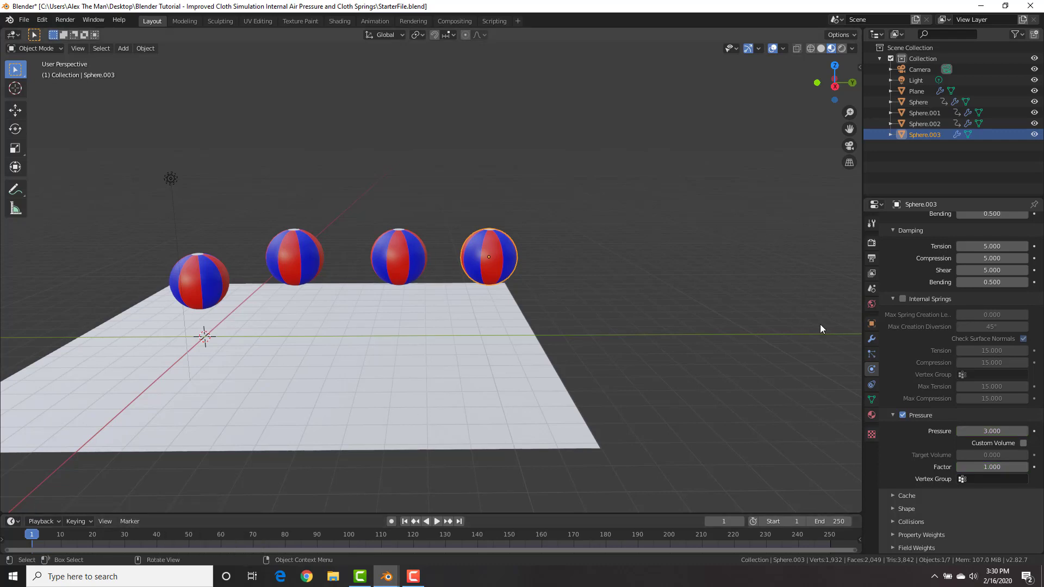
{"action": "scroll", "coordinate": [551, 202], "scroll_direction": "up", "scroll_amount": 2}
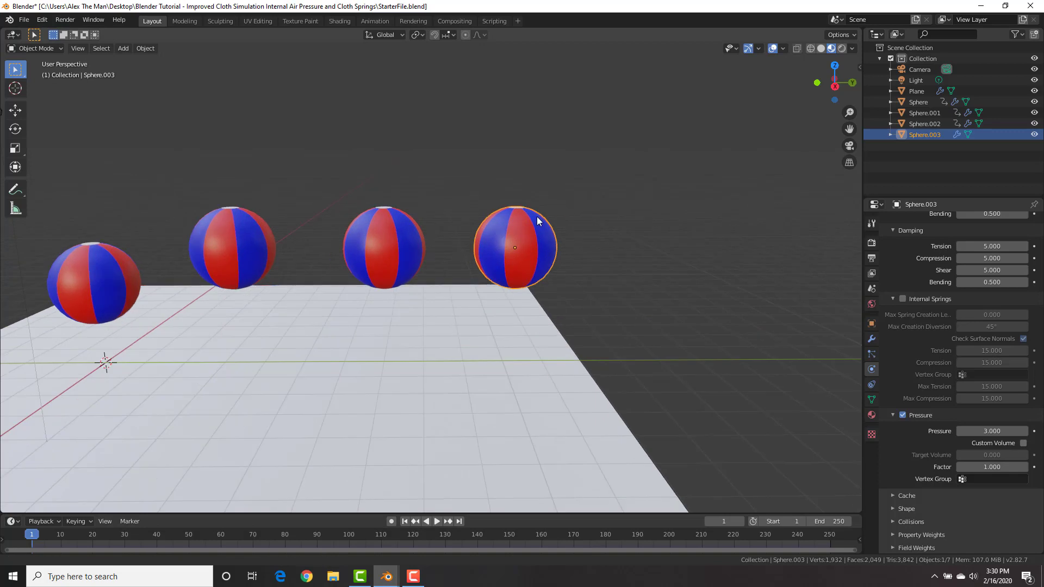
{"action": "middle_click_drag", "start_coordinate": [558, 208], "coordinate": [864, 396]}
Step: In Edit Mode on Sphere.003, add a new vertex group named Group
{"action": "key", "text": "Tab"}
{"action": "left_click", "coordinate": [871, 399]}
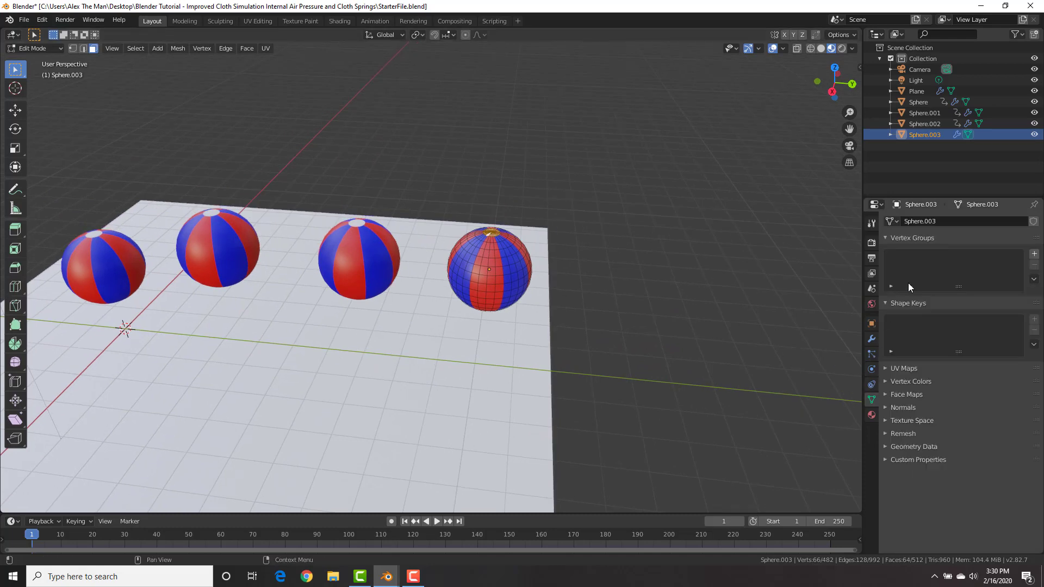
{"action": "left_click", "coordinate": [1034, 254]}
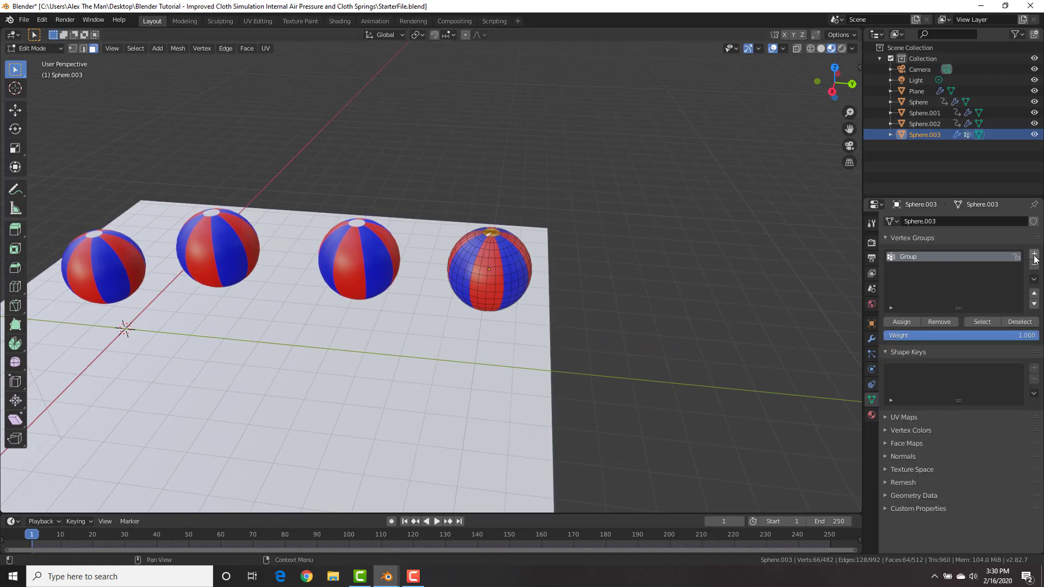
{"action": "scroll", "coordinate": [542, 236], "scroll_direction": "up", "scroll_amount": 4}
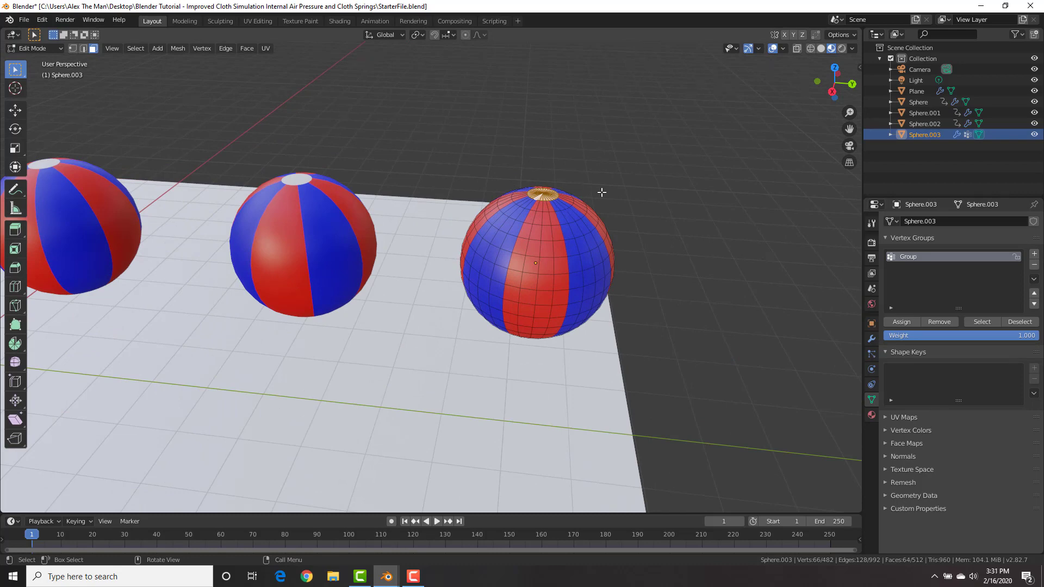
Step: In vertex select mode, select the top pole and grow the selection over the upper half
{"action": "key", "text": "1"}
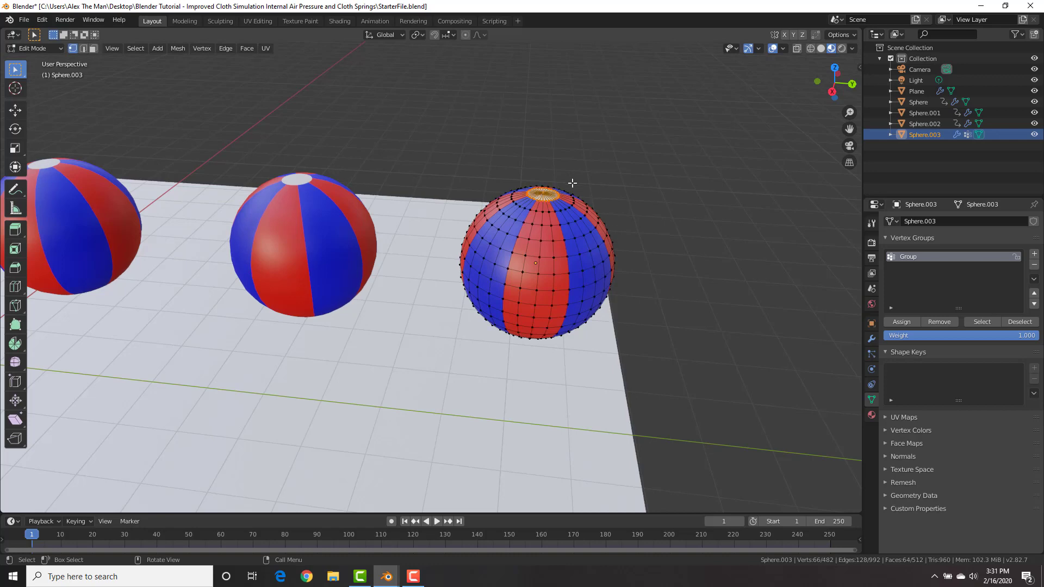
{"action": "middle_click_drag", "start_coordinate": [567, 186], "coordinate": [532, 222]}
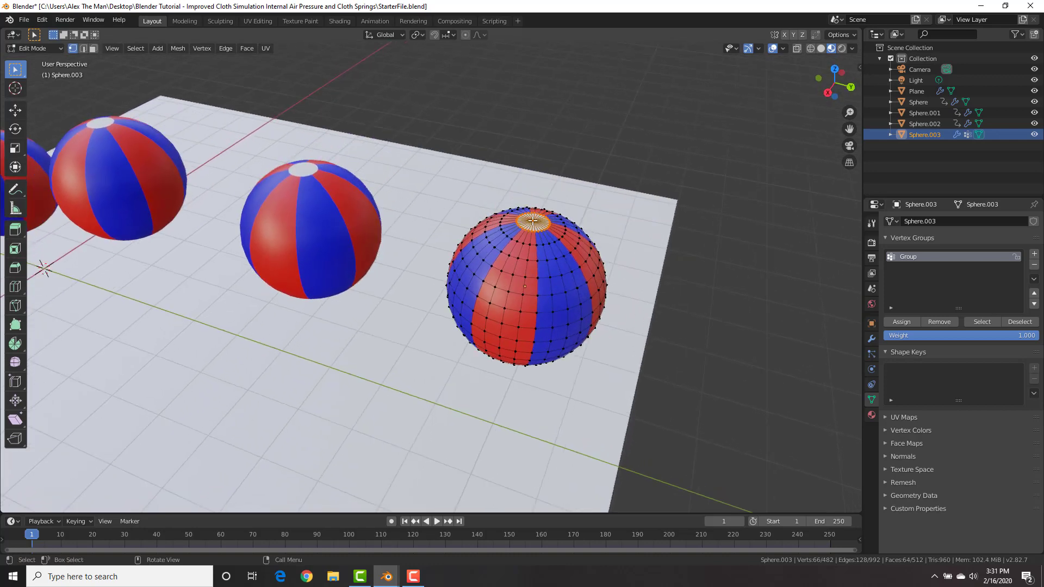
{"action": "left_click", "coordinate": [533, 220]}
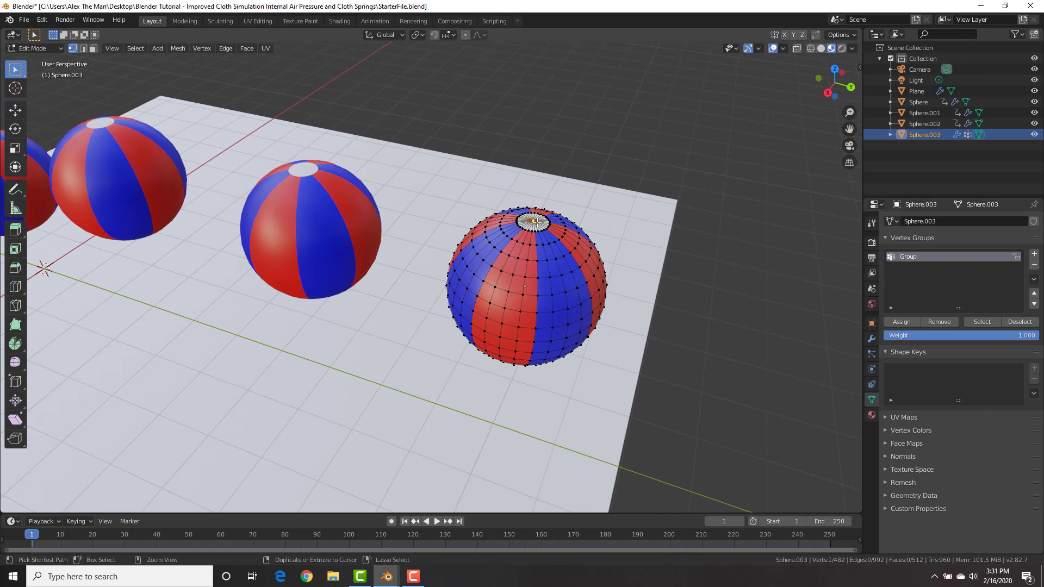
{"action": "key", "text": "ctrl+KP_Add"}
{"action": "key", "text": "ctrl+KP_Add"}
{"action": "key", "text": "ctrl+KP_Add"}
{"action": "key", "text": "ctrl+KP_Add"}
{"action": "key", "text": "ctrl+KP_Add"}
{"action": "key", "text": "ctrl+KP_Add"}
{"action": "key", "text": "ctrl+KP_Add"}
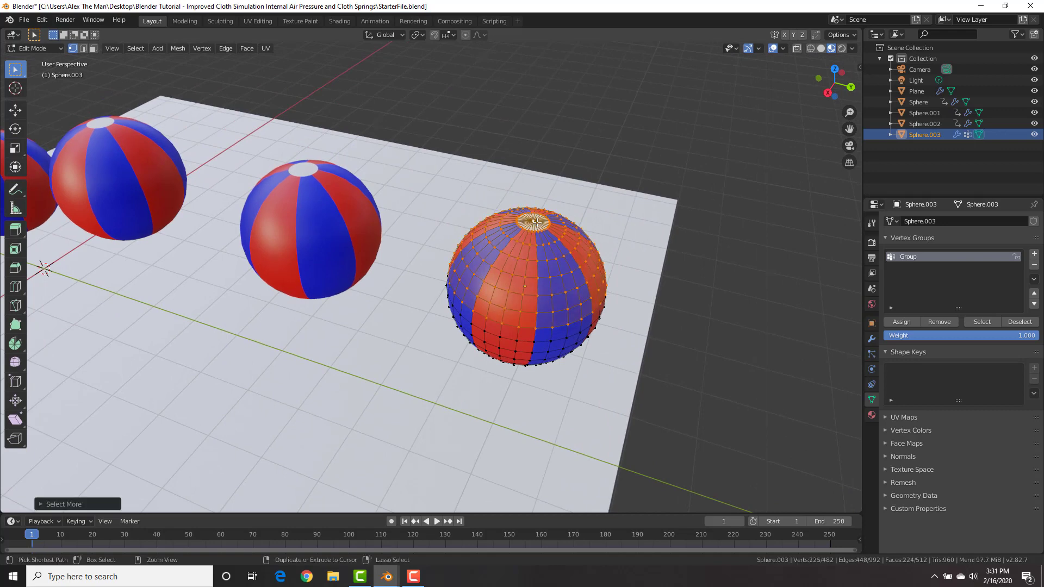
{"action": "key", "text": "ctrl+KP_Add"}
{"action": "middle_click_drag", "start_coordinate": [534, 196], "coordinate": [548, 156]}
{"action": "key", "text": "ctrl+KP_Subtract"}
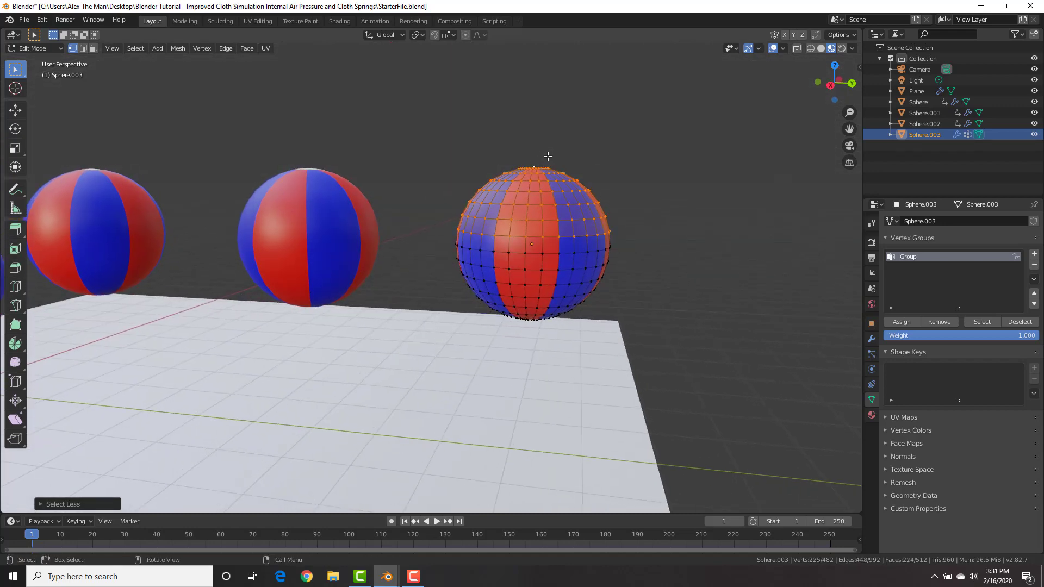
Step: Assign the upper vertices to Group and set it as the Pressure Vertex Group, then test playback
{"action": "left_click", "coordinate": [892, 322]}
{"action": "key", "text": "Tab"}
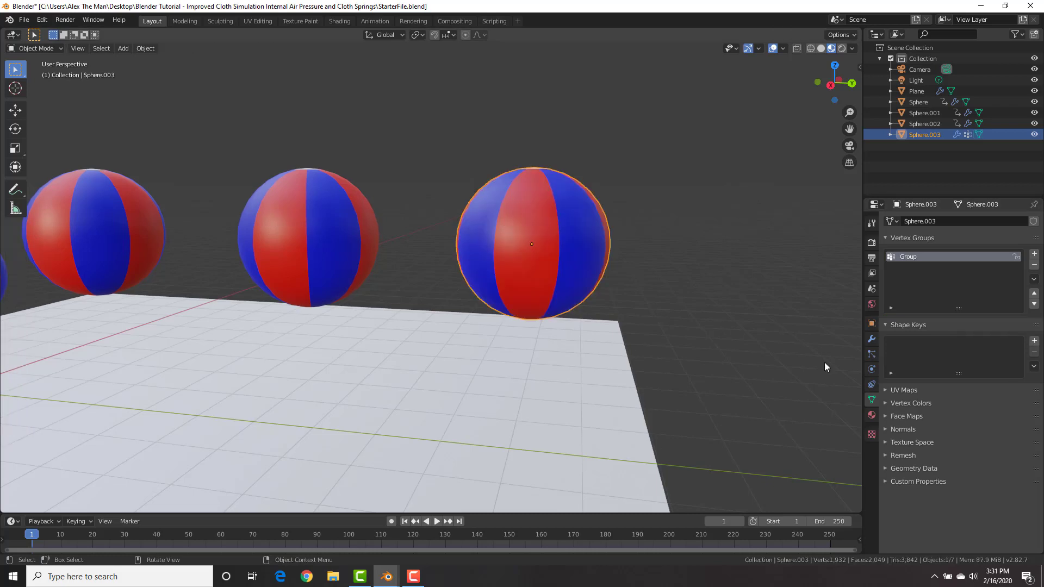
{"action": "left_click", "coordinate": [870, 370]}
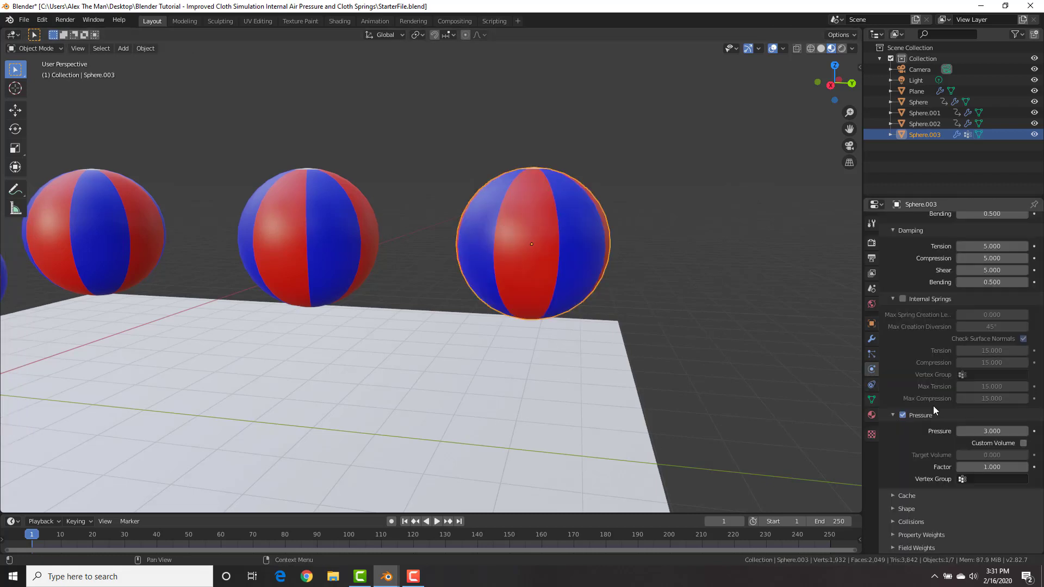
{"action": "left_click", "coordinate": [979, 481]}
{"action": "left_click", "coordinate": [931, 368]}
{"action": "scroll", "coordinate": [678, 326], "scroll_direction": "down", "scroll_amount": 1}
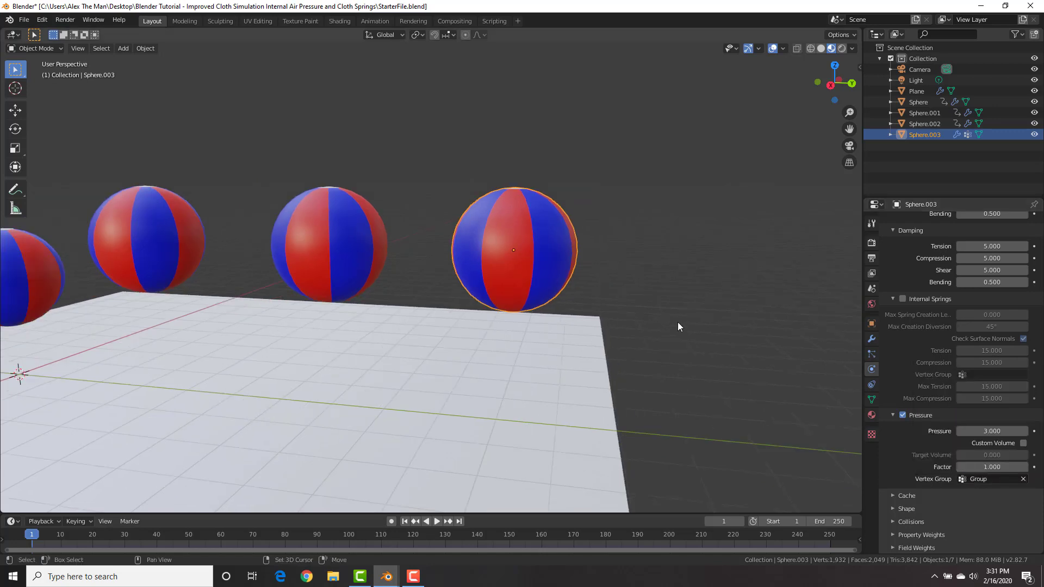
{"action": "key", "text": "space"}
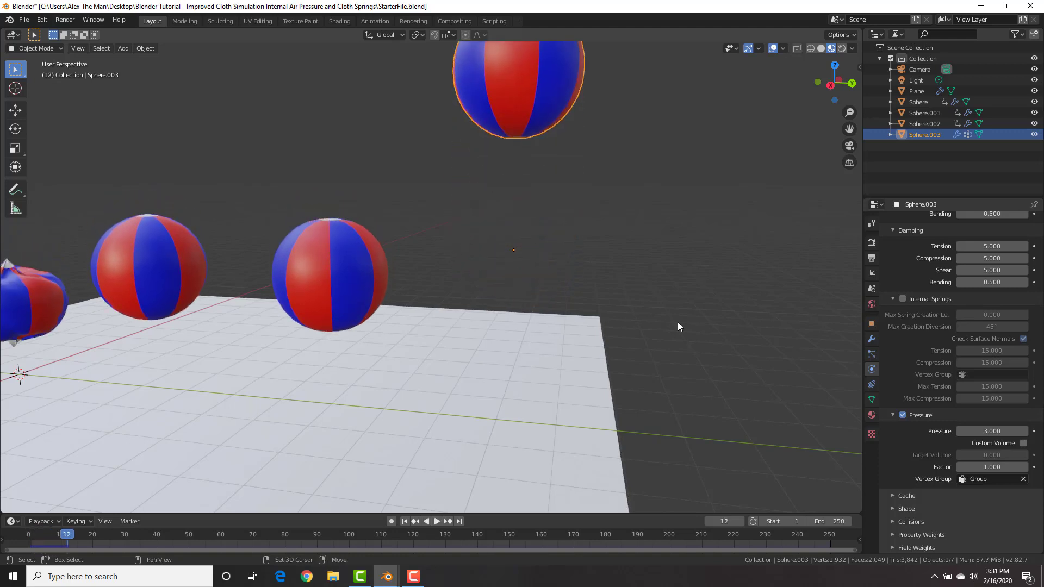
{"action": "key", "text": "Escape"}
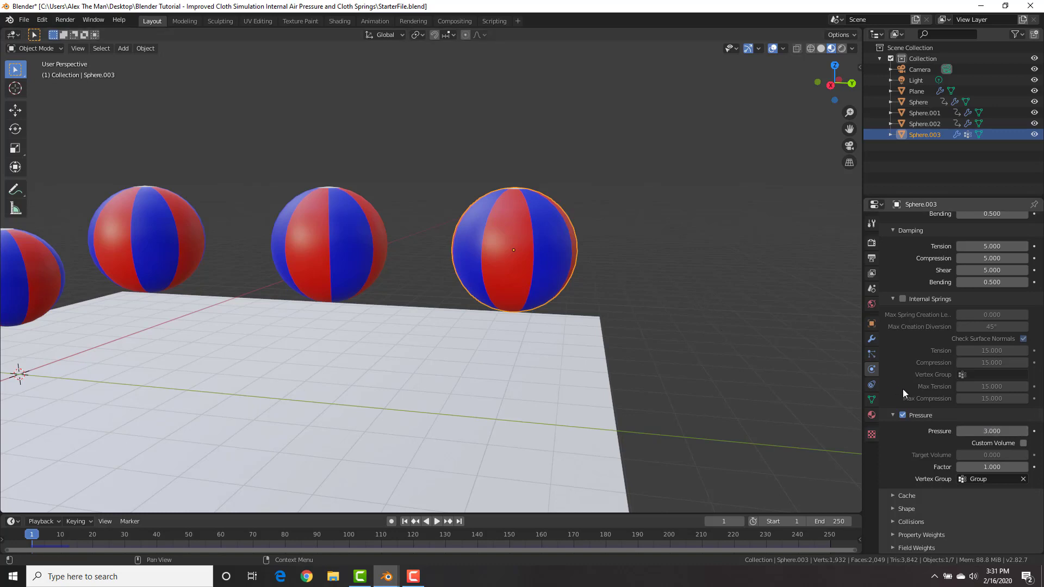
Step: Change Sphere.003's Pressure to -5 and play to watch it deflate
{"action": "left_click", "coordinate": [991, 431]}
{"action": "type", "text": "3.0"}
{"action": "key", "text": "BackSpace"}
{"action": "type", "text": "-5"}
{"action": "key", "text": "Return"}
{"action": "key", "text": "space"}
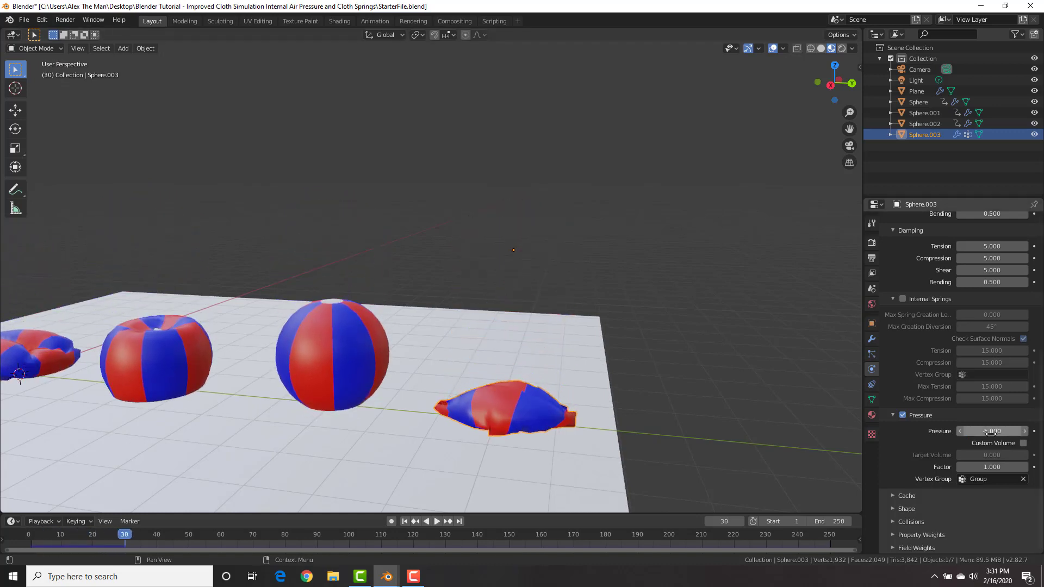
Step: Set Sphere.003's pressure to -1 and replay the simulation from frame 1
{"action": "left_click", "coordinate": [973, 431]}
{"action": "key", "text": "BackSpace"}
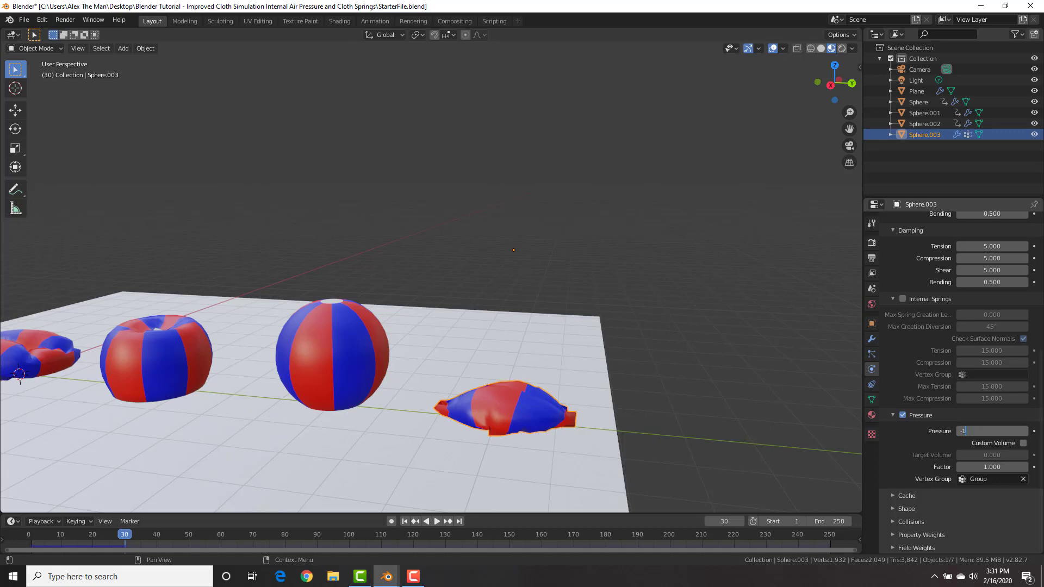
{"action": "type", "text": "-1"}
{"action": "key", "text": "Return"}
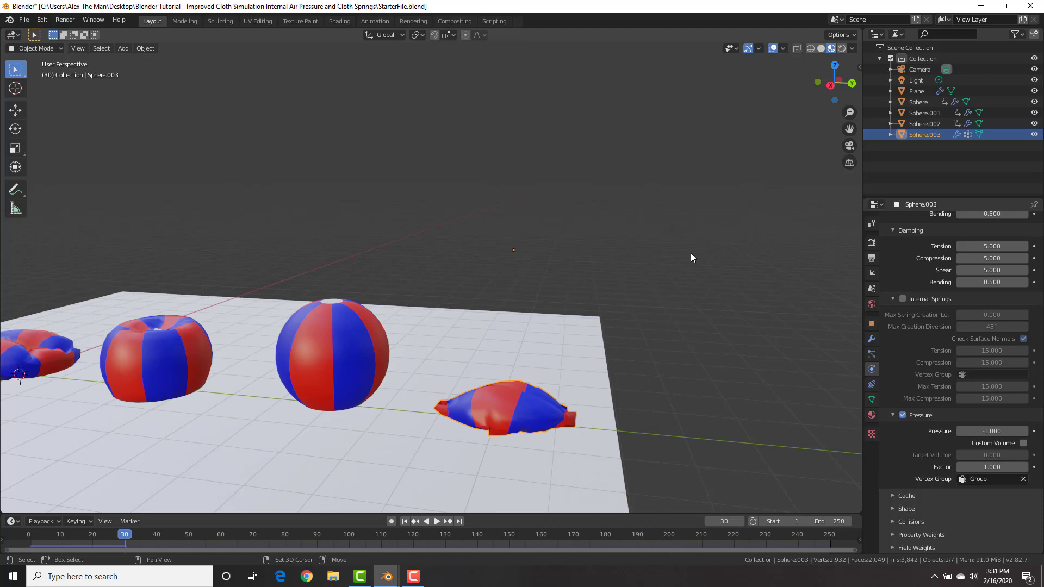
{"action": "key", "text": "shift+Left"}
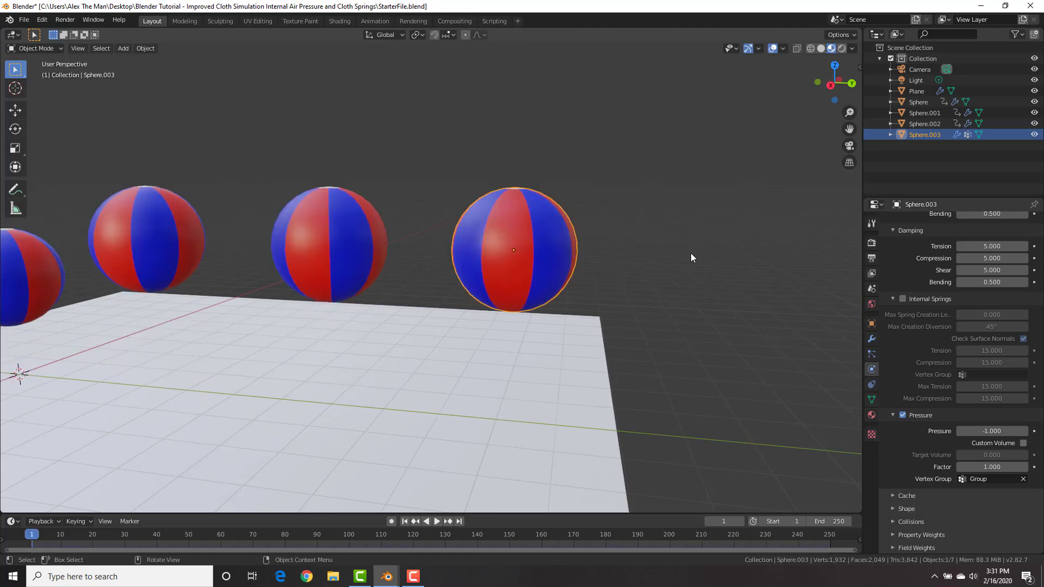
{"action": "key", "text": "space"}
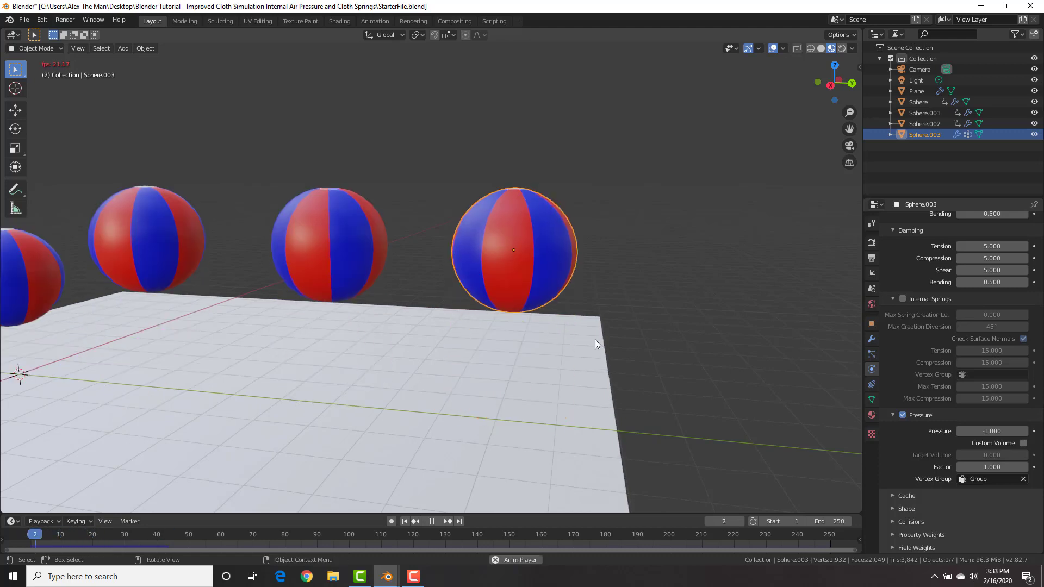
{"action": "key", "text": "space"}
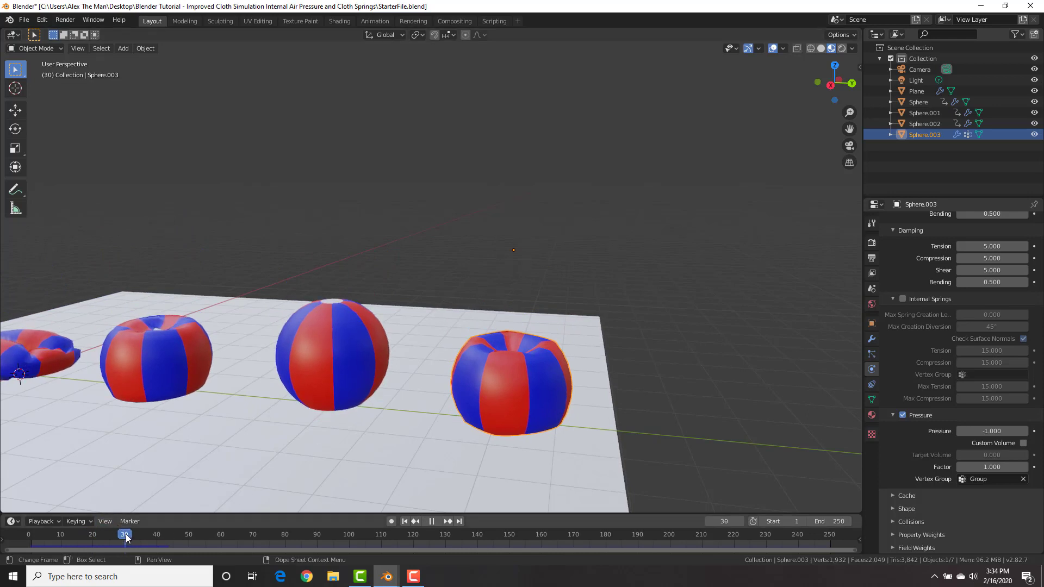
Step: Keyframe the -1 pressure at frame 30 and scrub ahead to frame 50
{"action": "key", "text": "Right"}
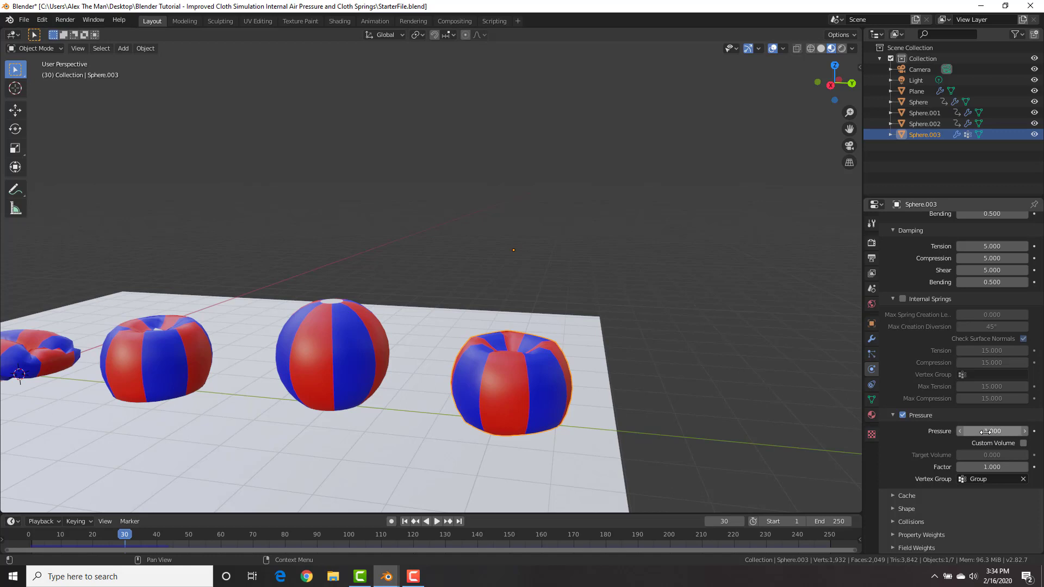
{"action": "key", "text": "i"}
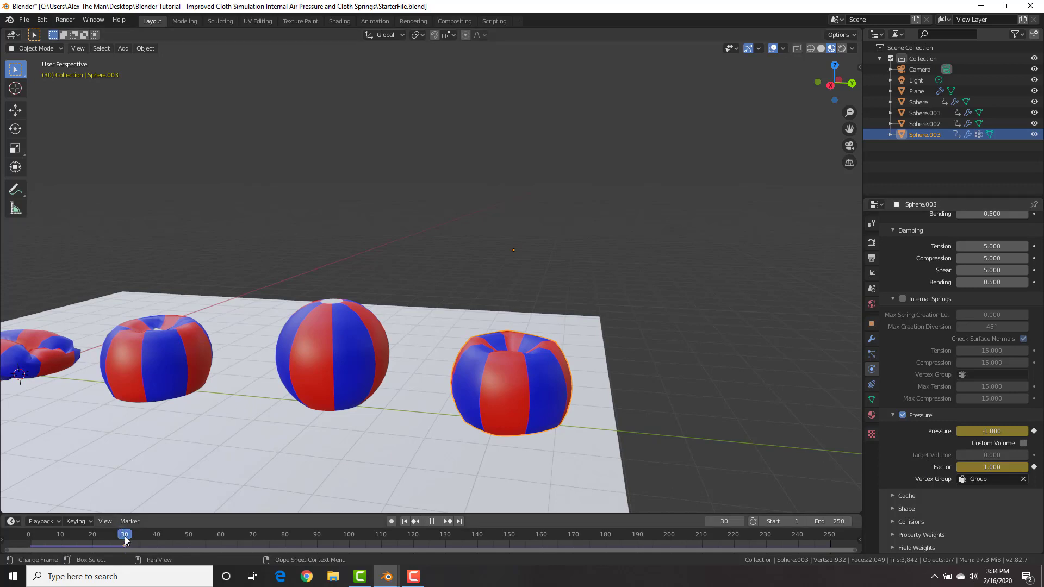
{"action": "left_click_drag", "start_coordinate": [124, 538], "coordinate": [191, 539]}
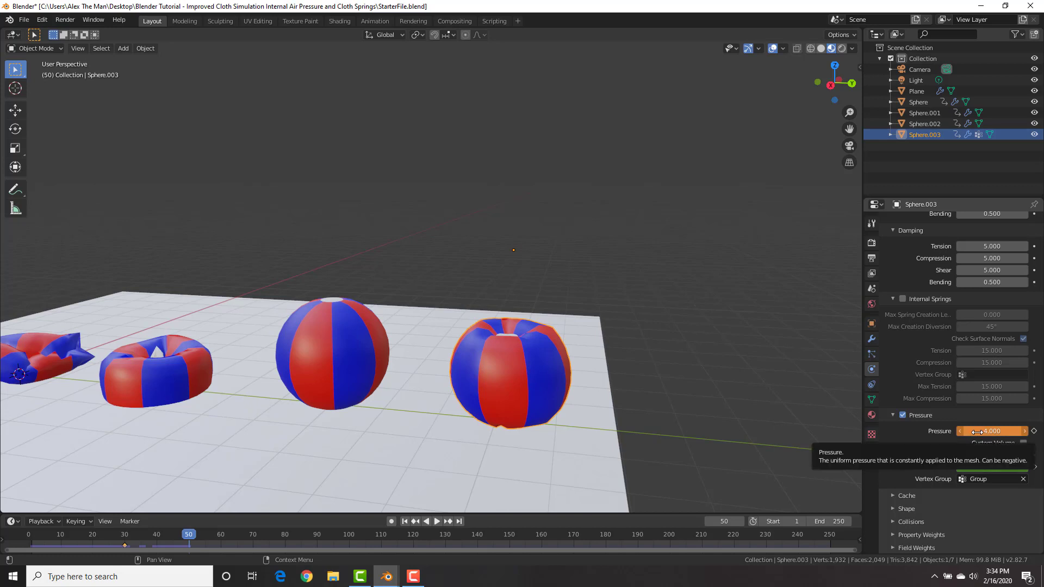
{"action": "key", "text": "i"}
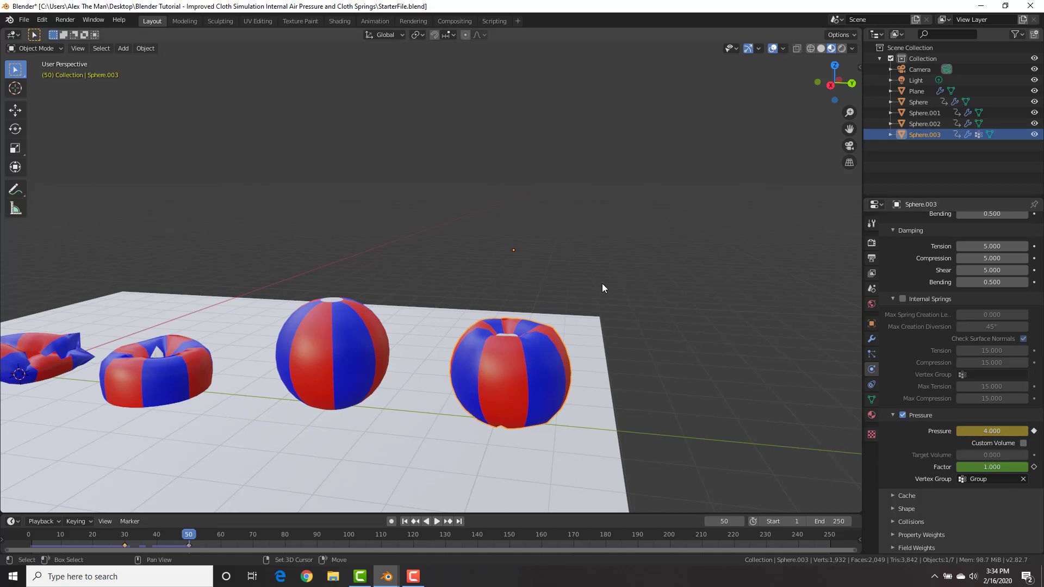
{"action": "key", "text": "shift+Left"}
{"action": "key", "text": "space"}
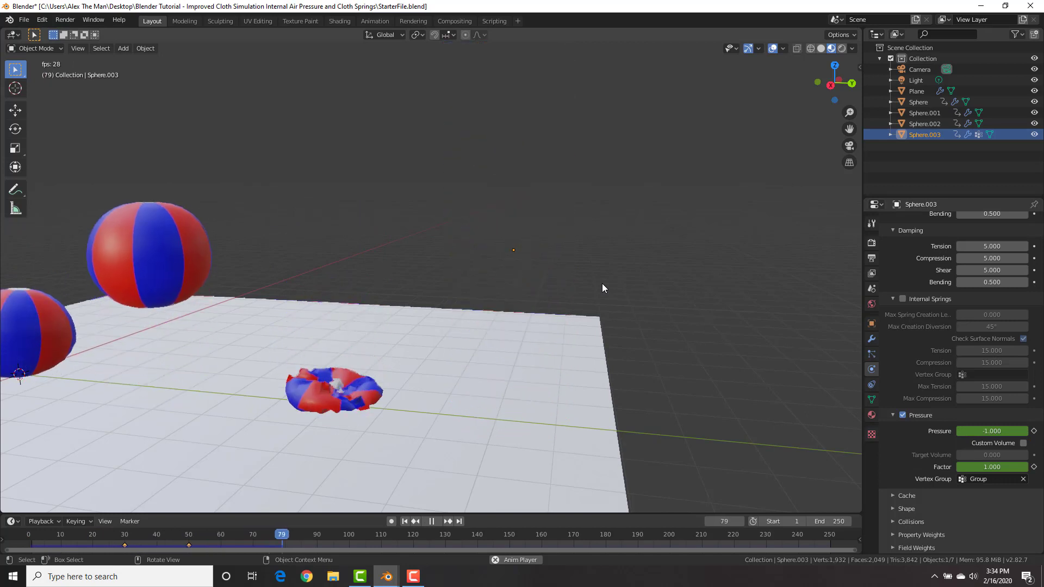
{"action": "key", "text": "shift+Left"}
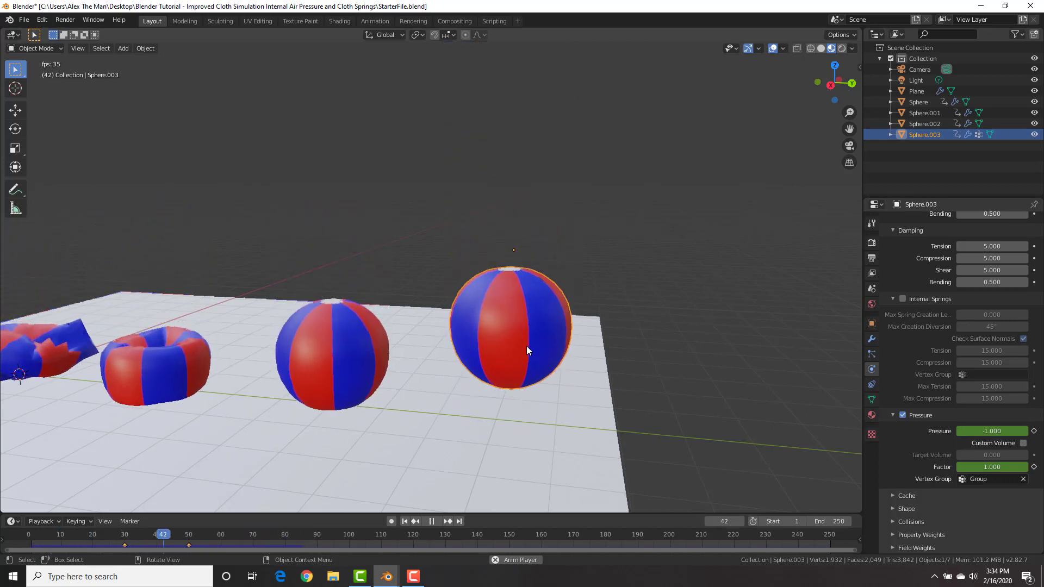
{"action": "scroll", "coordinate": [553, 219], "scroll_direction": "down", "scroll_amount": 2}
{"action": "key", "text": "shift+Left"}
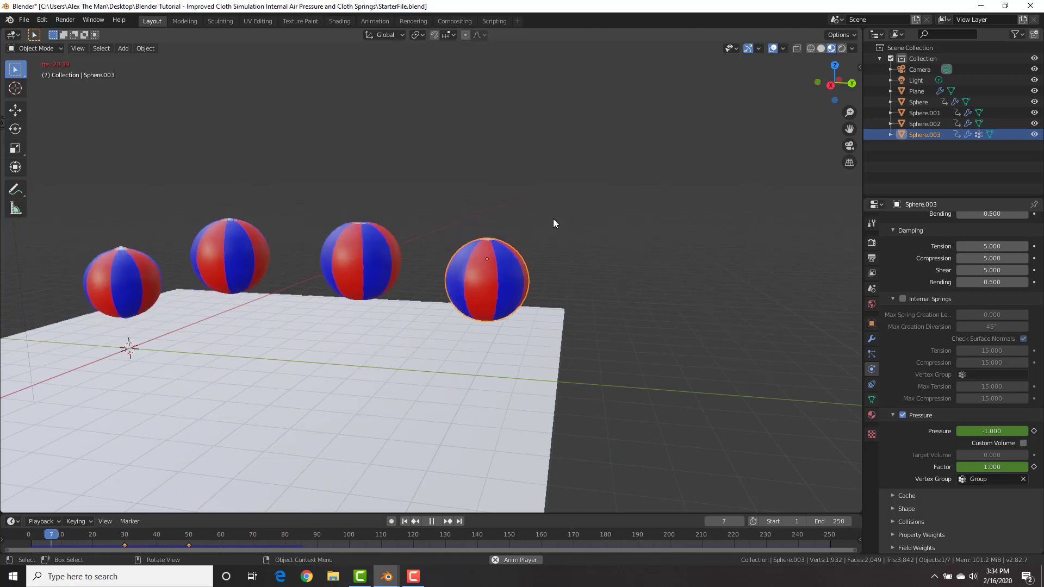
{"action": "key", "text": "space"}
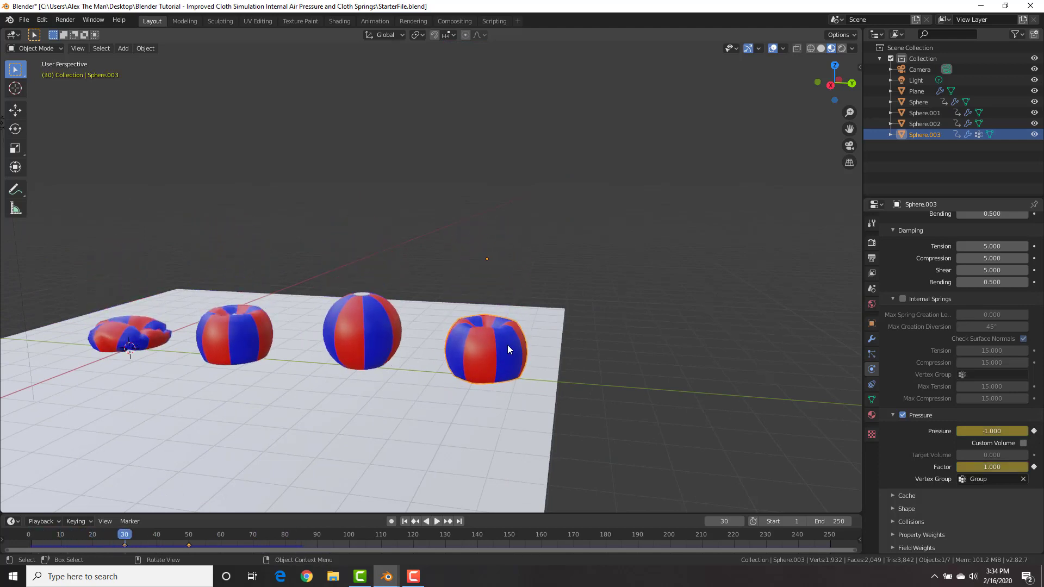
{"action": "scroll", "coordinate": [507, 344], "scroll_direction": "down", "scroll_amount": 4}
{"action": "key", "text": "space"}
{"action": "scroll", "coordinate": [548, 273], "scroll_direction": "down", "scroll_amount": 3}
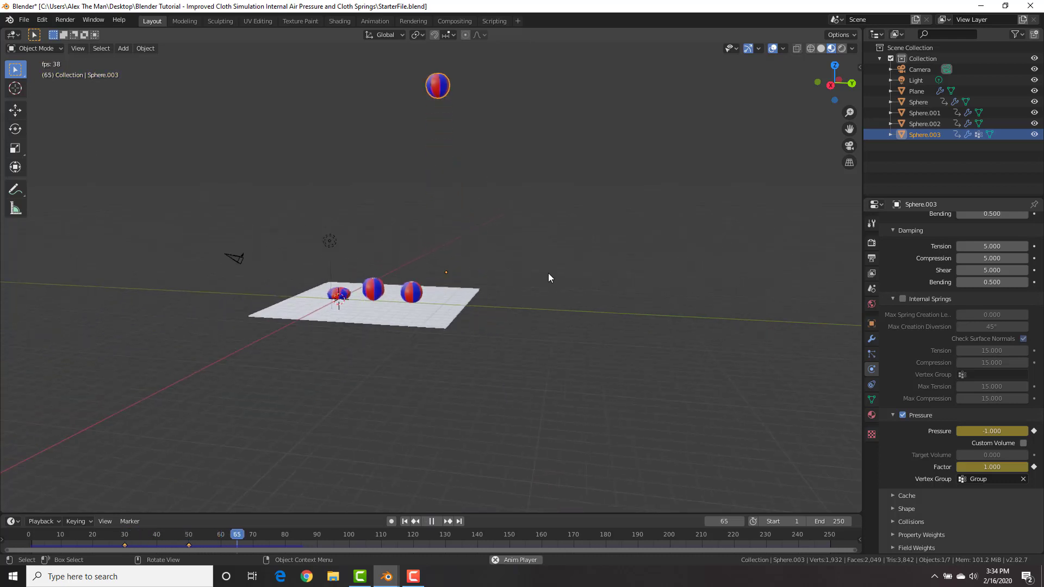
{"action": "scroll", "coordinate": [540, 272], "scroll_direction": "up", "scroll_amount": 6}
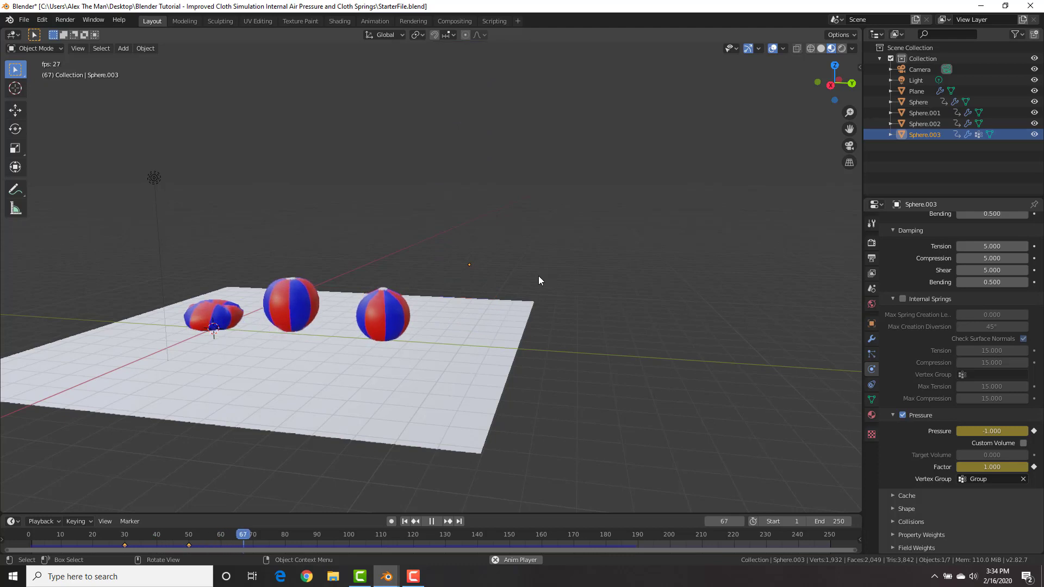
{"action": "key", "text": "Escape"}
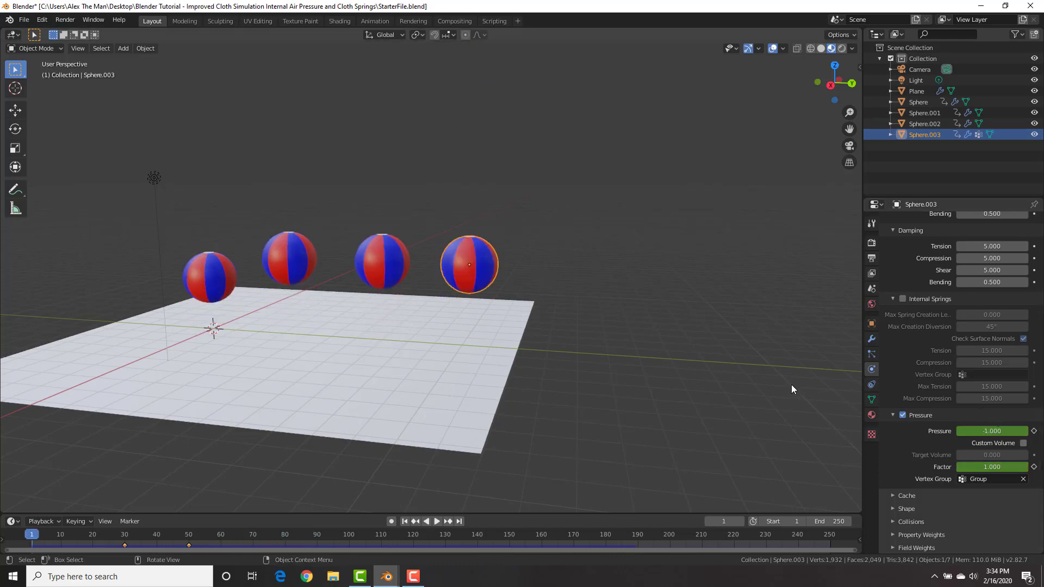
Step: Duplicate Sphere.001 along X and place the copy at the left end of the row
{"action": "left_click", "coordinate": [227, 276]}
{"action": "middle_click_drag", "start_coordinate": [226, 280], "coordinate": [466, 275]}
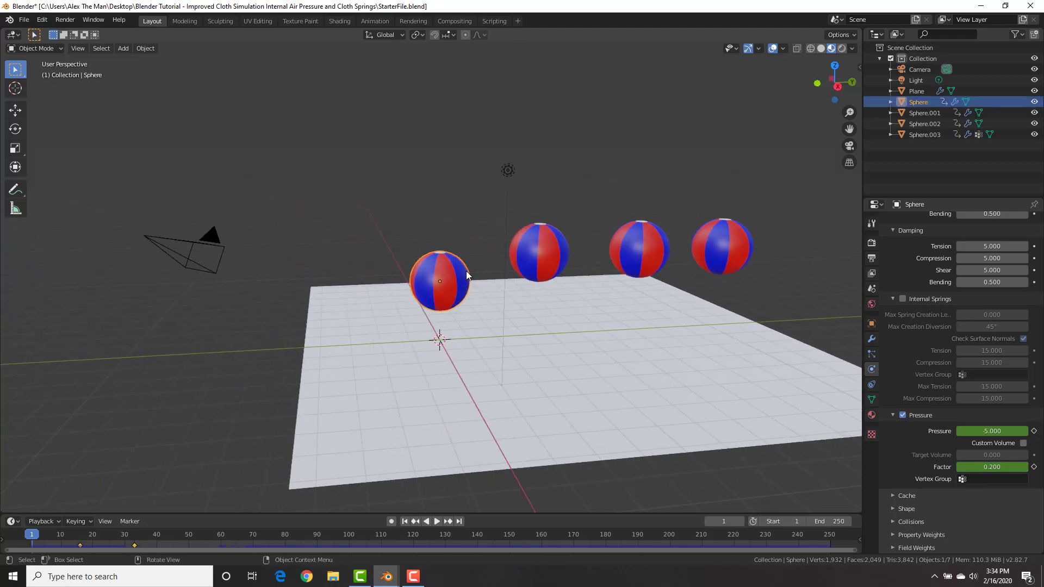
{"action": "scroll", "coordinate": [467, 285], "scroll_direction": "up", "scroll_amount": 3}
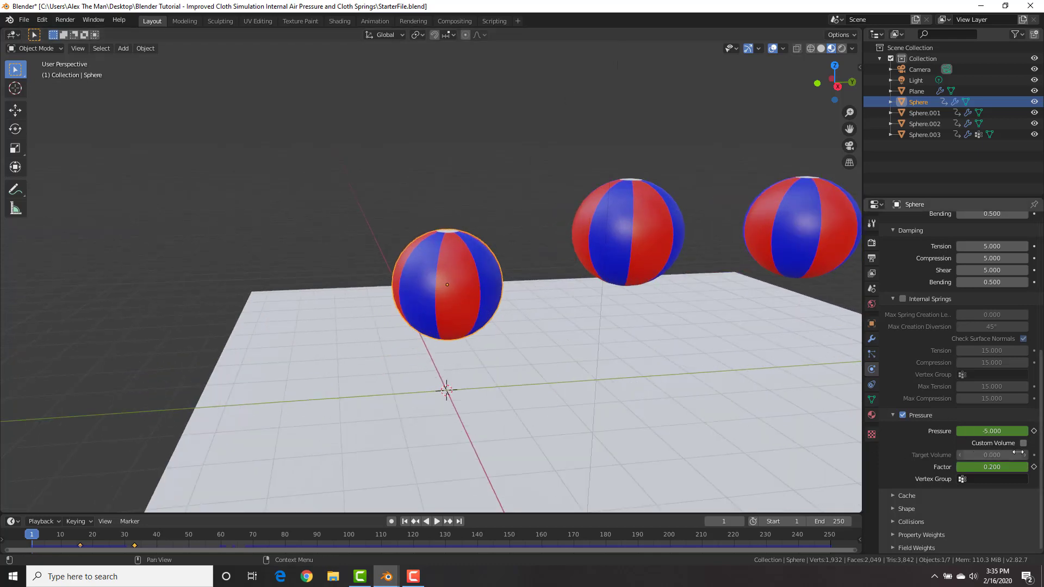
{"action": "scroll", "coordinate": [470, 250], "scroll_direction": "down", "scroll_amount": 3}
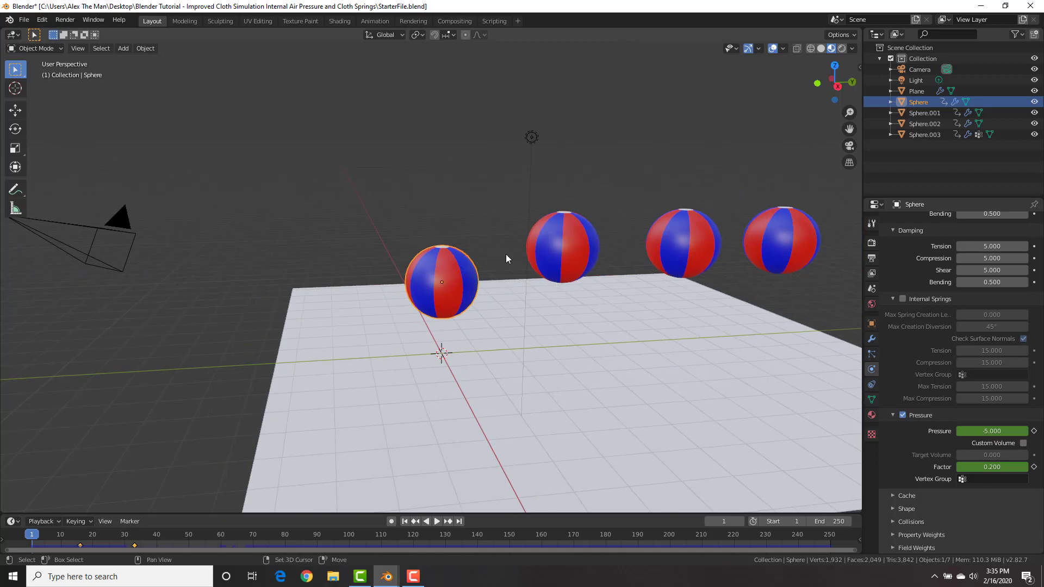
{"action": "left_click", "coordinate": [555, 252]}
{"action": "key", "text": "shift+d"}
{"action": "key", "text": "x"}
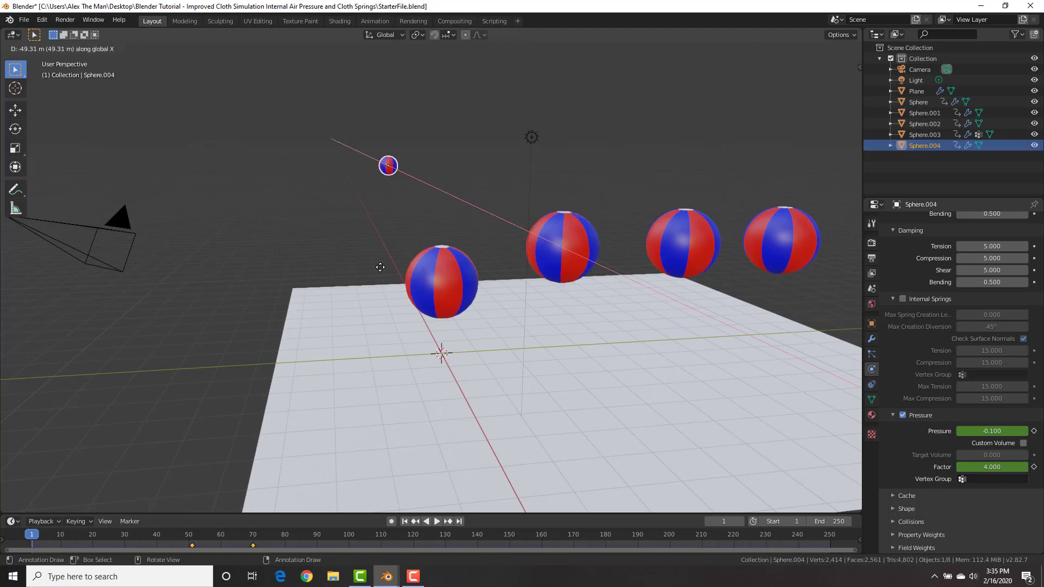
{"action": "left_click", "coordinate": [352, 278]}
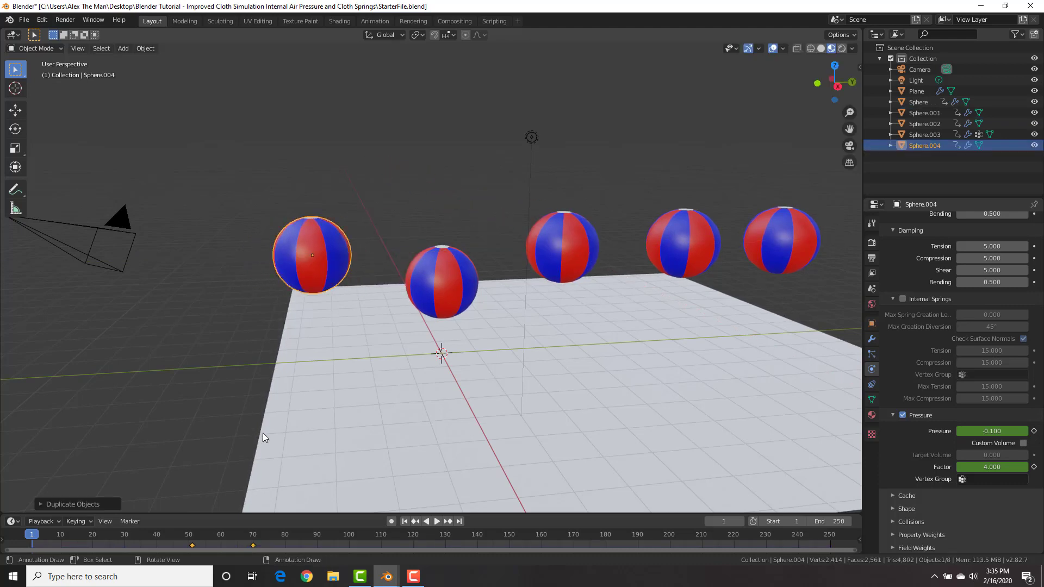
Step: Delete the copy's pressure keyframes and preview the simulation, rewinding to frame 1
{"action": "left_click", "coordinate": [192, 546]}
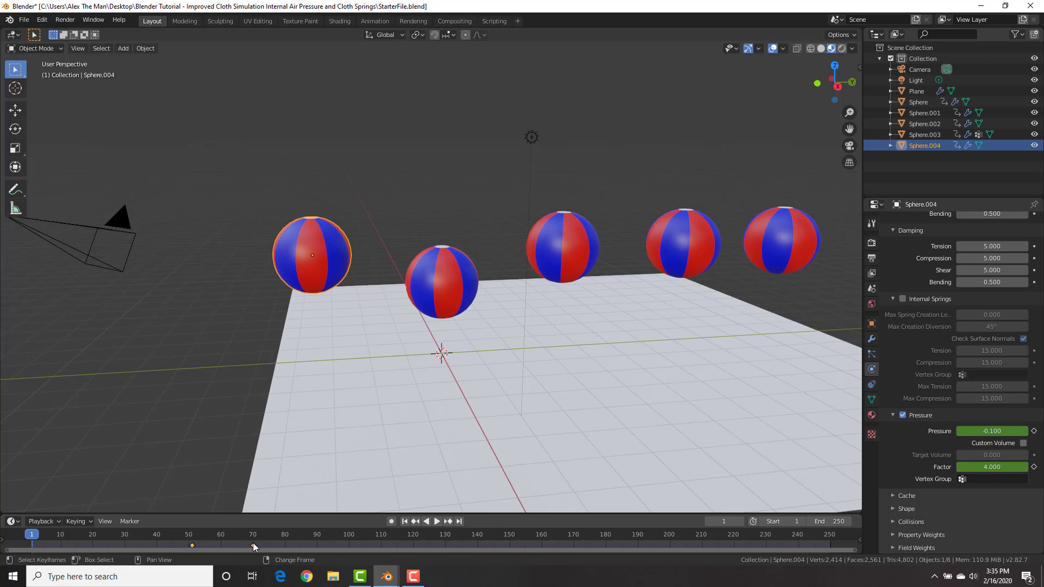
{"action": "key", "text": "x"}
{"action": "left_click", "coordinate": [237, 524]}
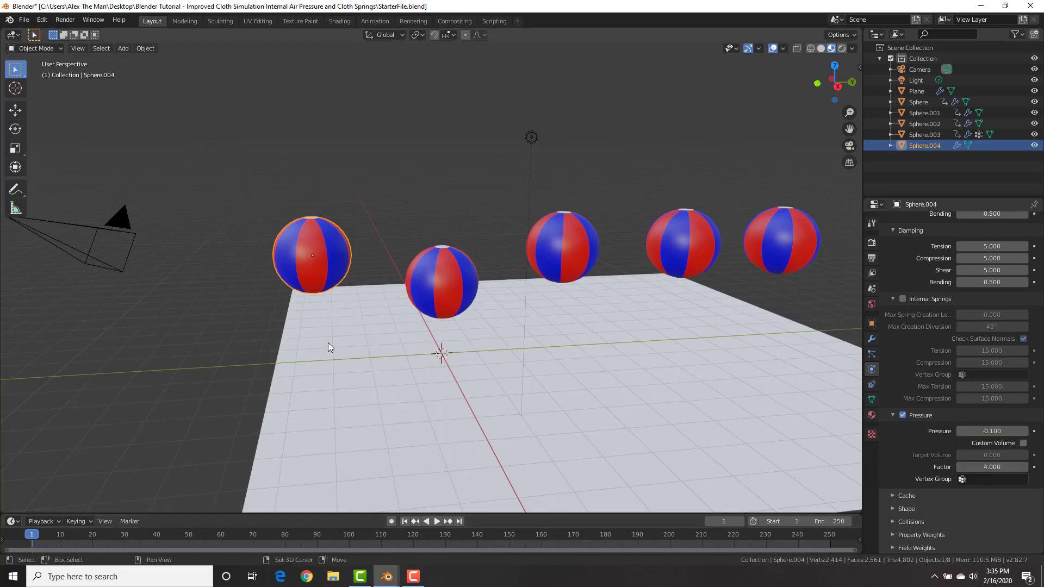
{"action": "key", "text": "space"}
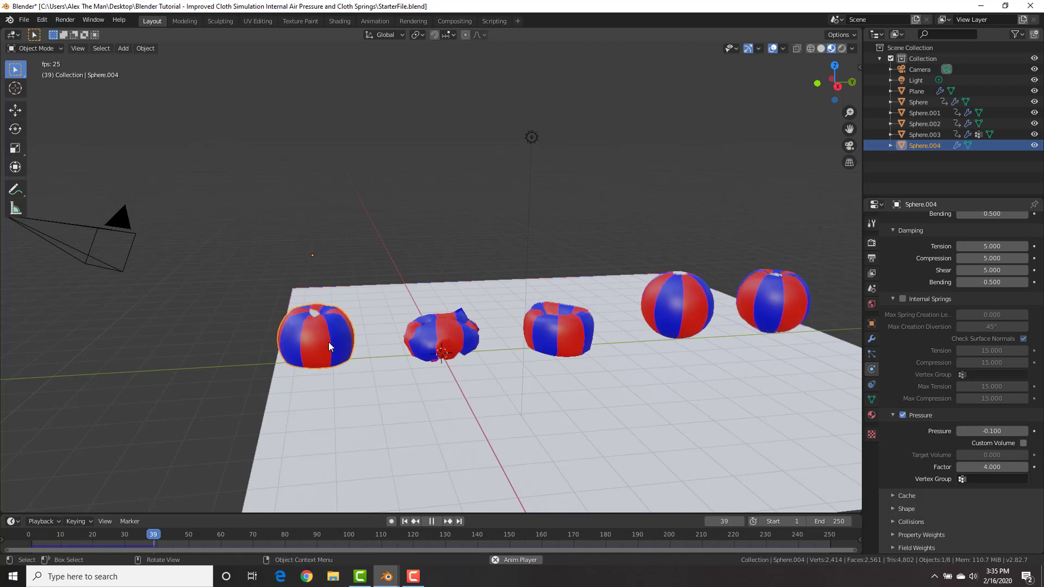
{"action": "key", "text": "space"}
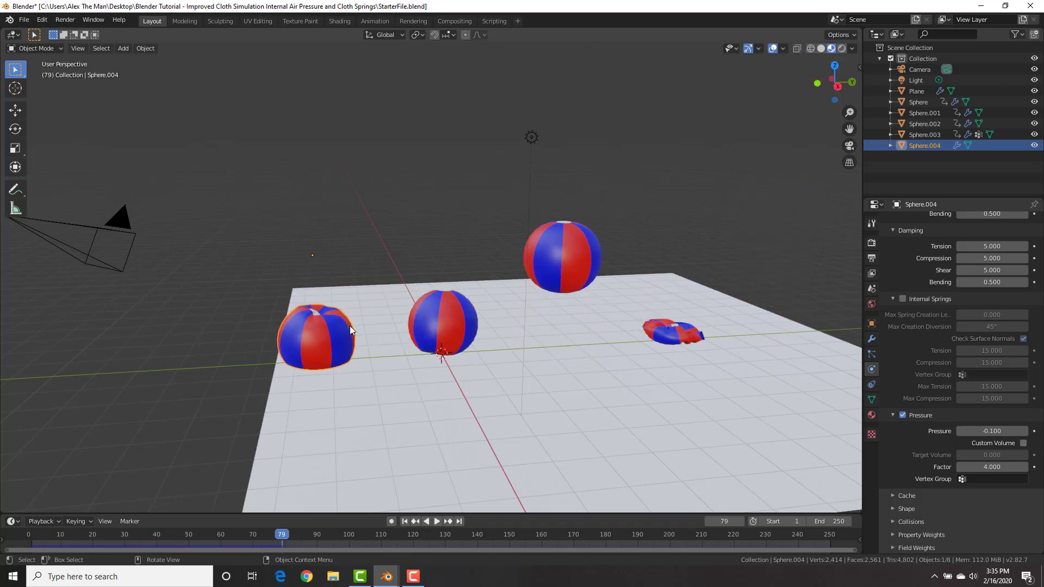
{"action": "key", "text": "shift+Left"}
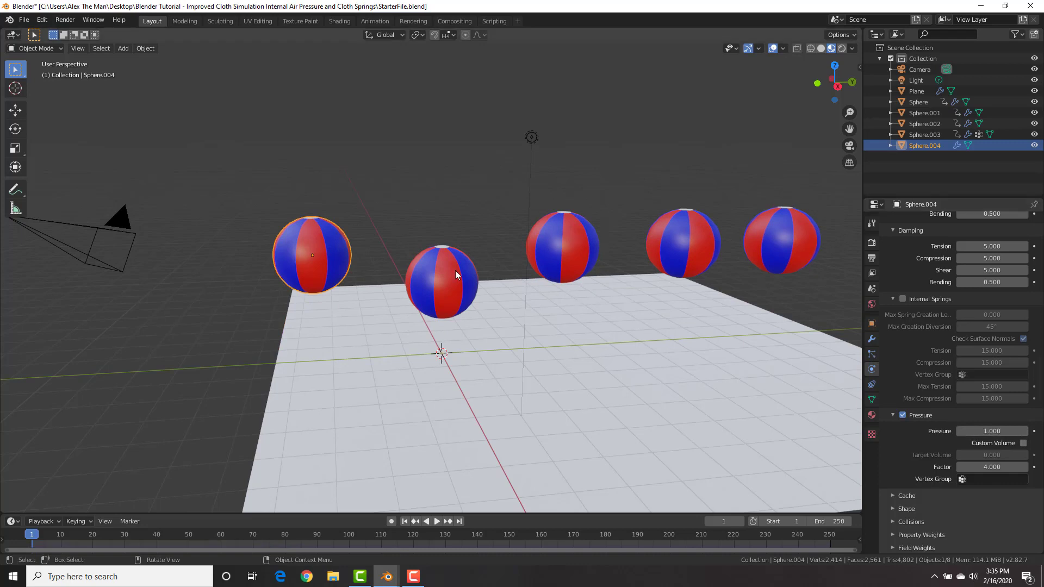
Step: Replay the drop simulation several times from frame 1 to check Sphere.004's pressure
{"action": "key", "text": "space"}
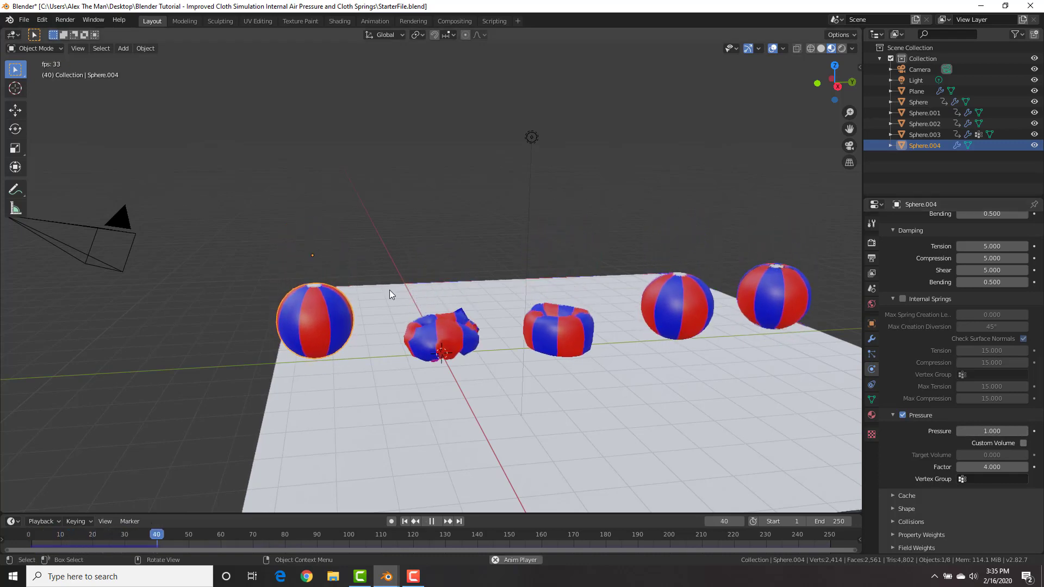
{"action": "key", "text": "shift+Left"}
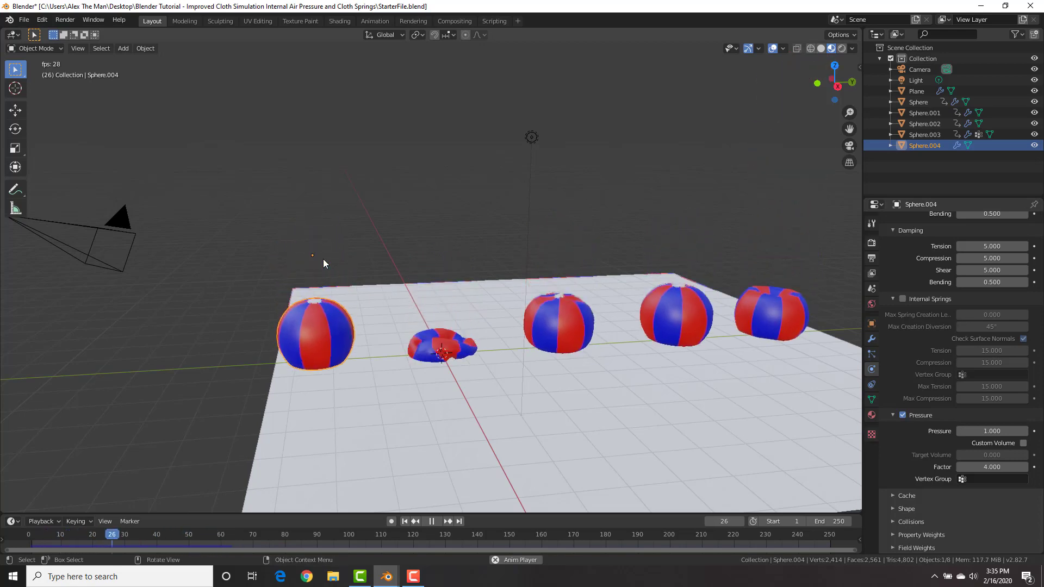
{"action": "scroll", "coordinate": [323, 263], "scroll_direction": "up", "scroll_amount": 3}
{"action": "key", "text": "Escape"}
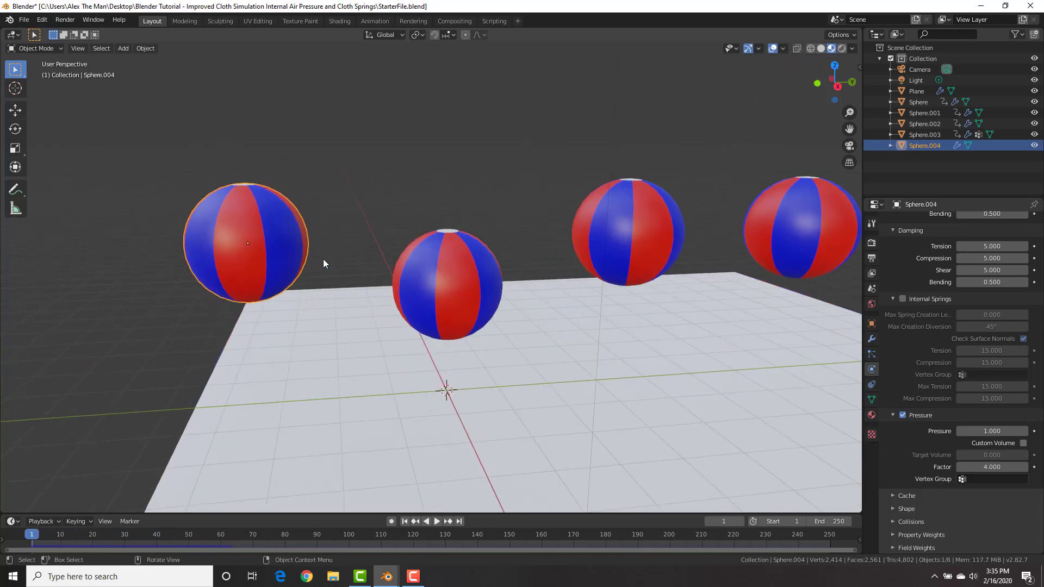
{"action": "key", "text": "space"}
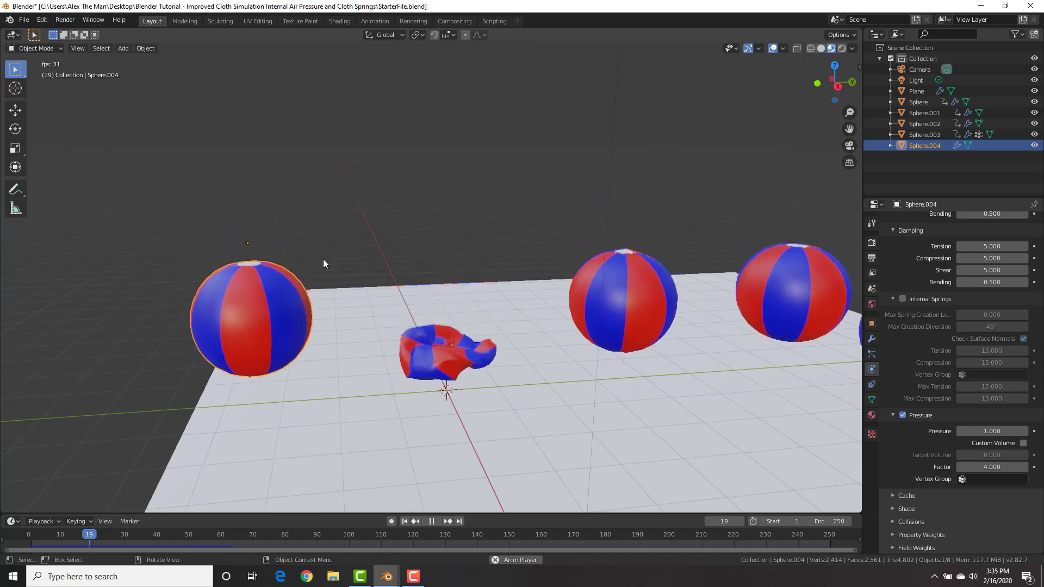
{"action": "key", "text": "Escape"}
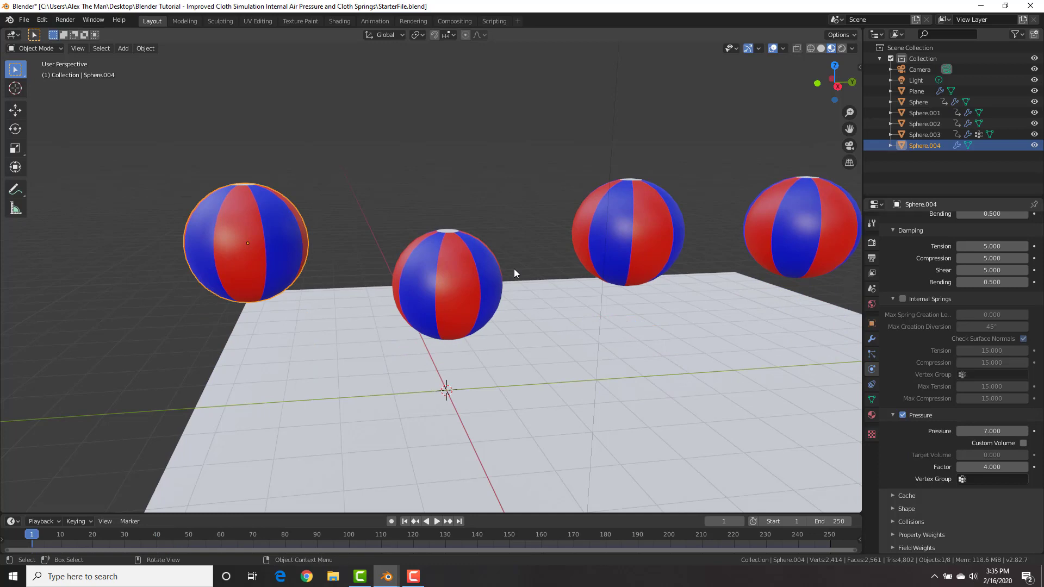
{"action": "key", "text": "space"}
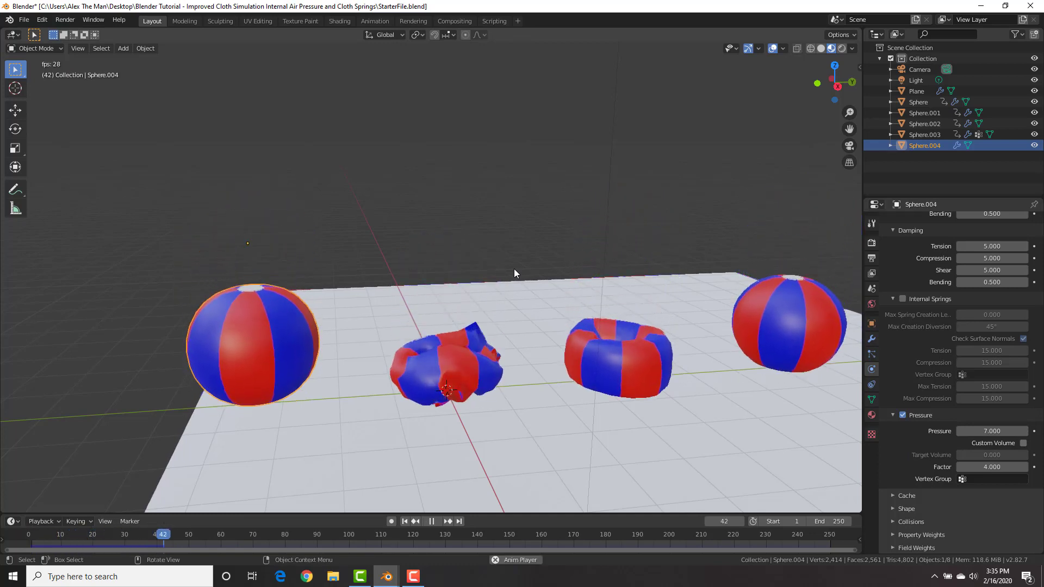
{"action": "key", "text": "space"}
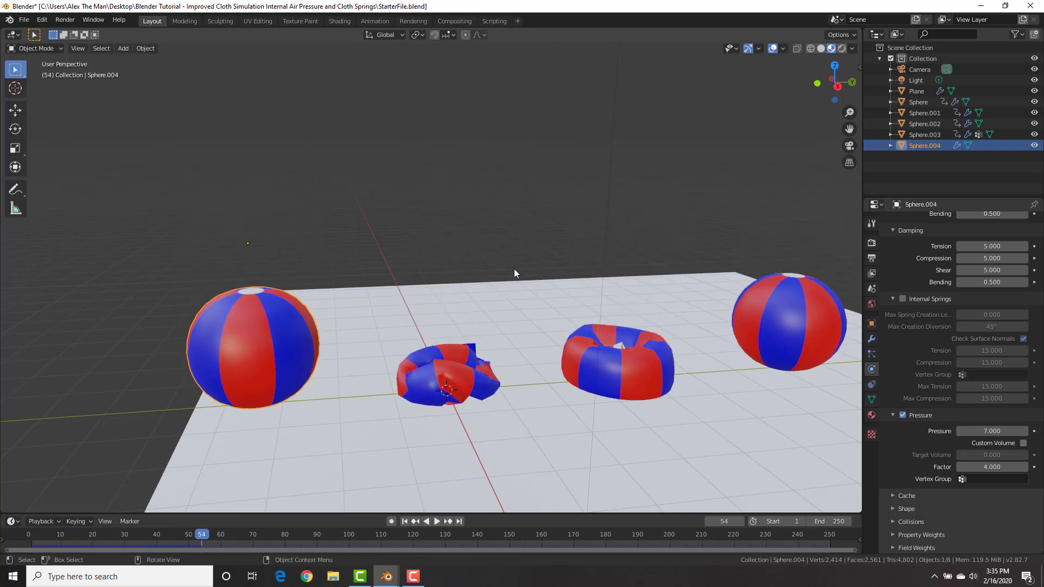
{"action": "key", "text": "shift+Left"}
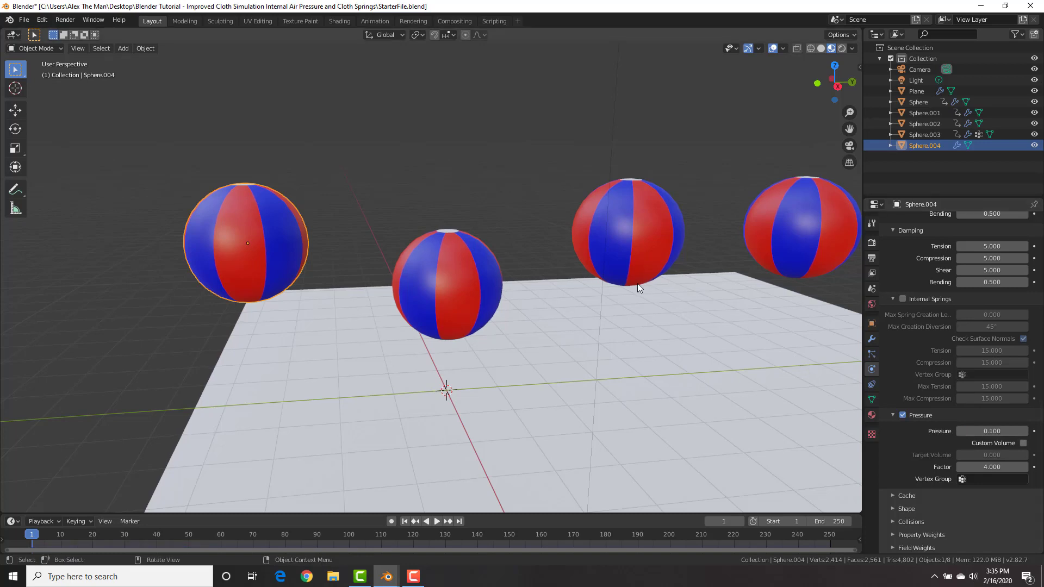
{"action": "key", "text": "space"}
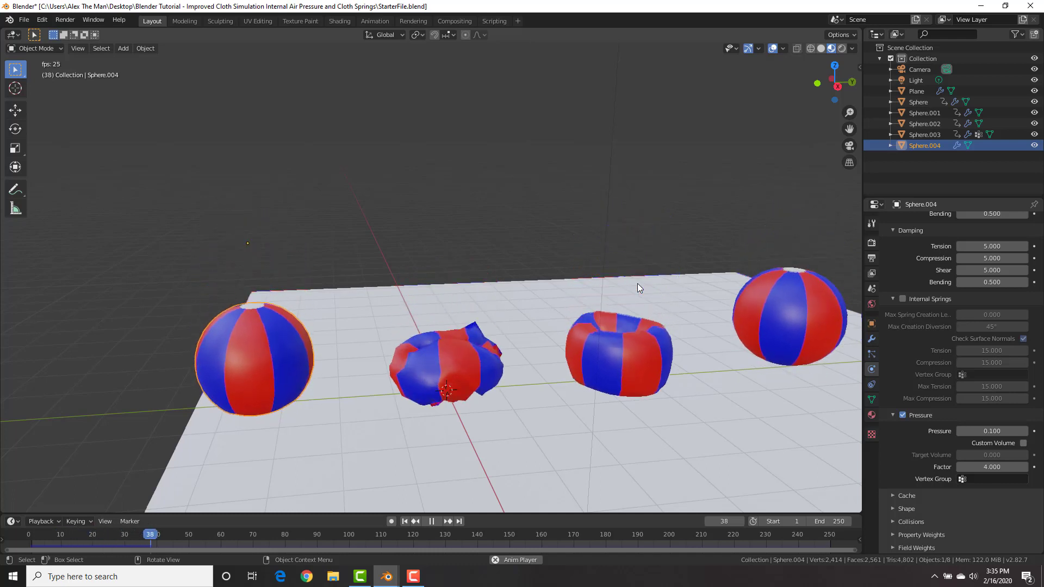
{"action": "key", "text": "Escape"}
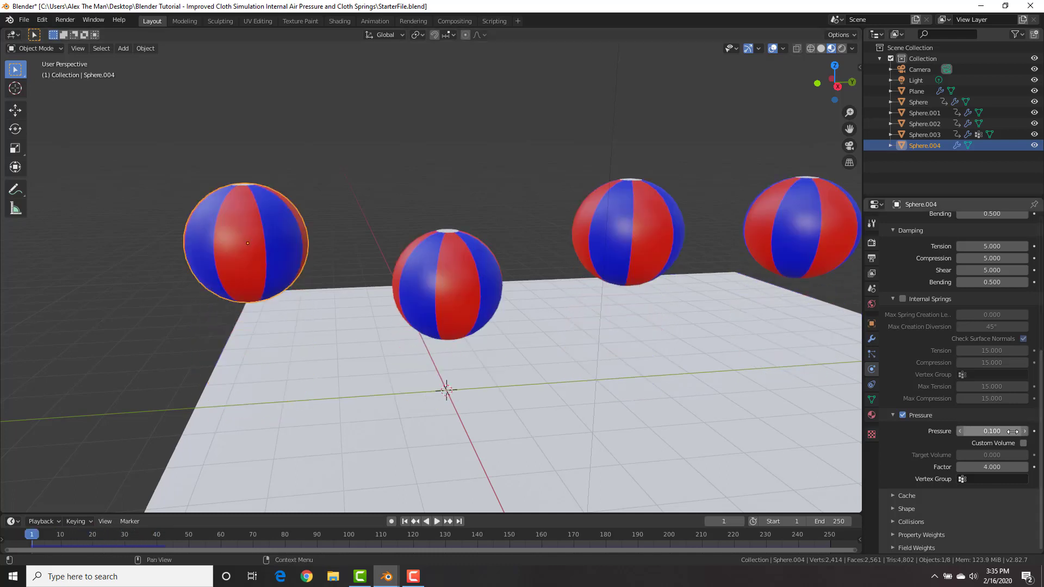
Step: Toggle Custom Volume, set Target Volume to 2.5, and replay the fall while orbiting
{"action": "left_click", "coordinate": [1024, 445]}
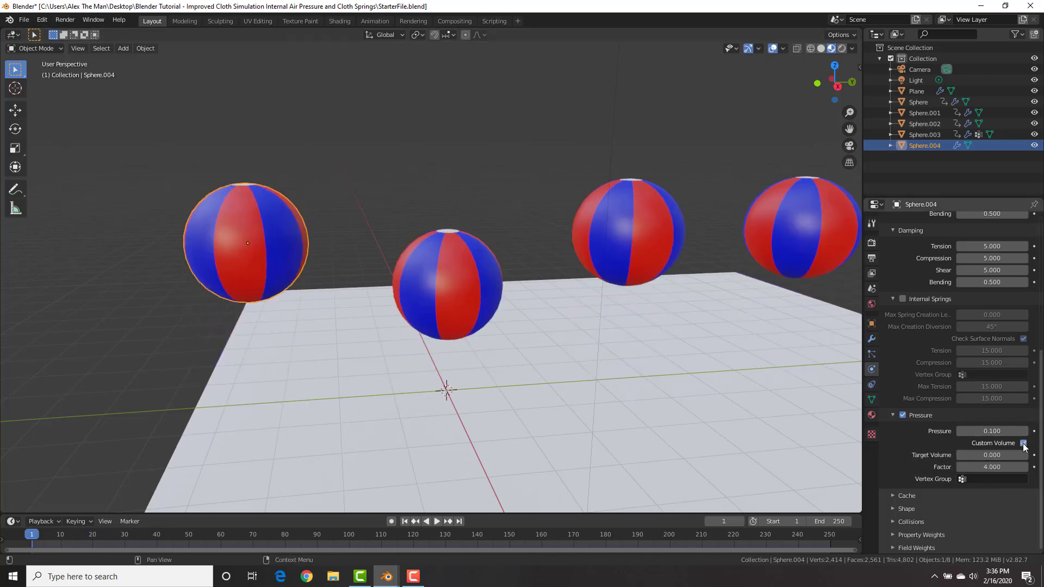
{"action": "left_click", "coordinate": [985, 455]}
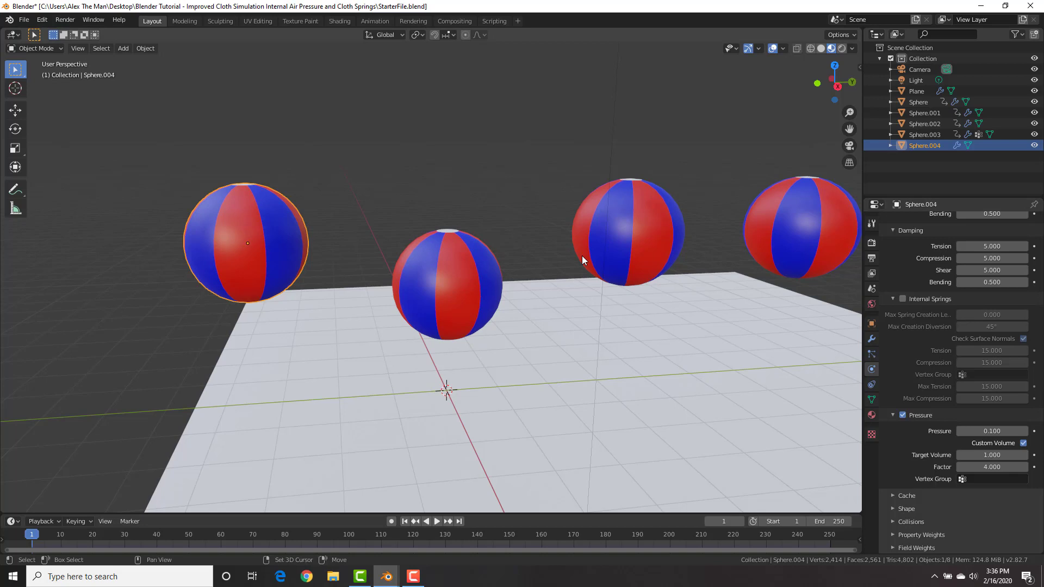
{"action": "key", "text": "space"}
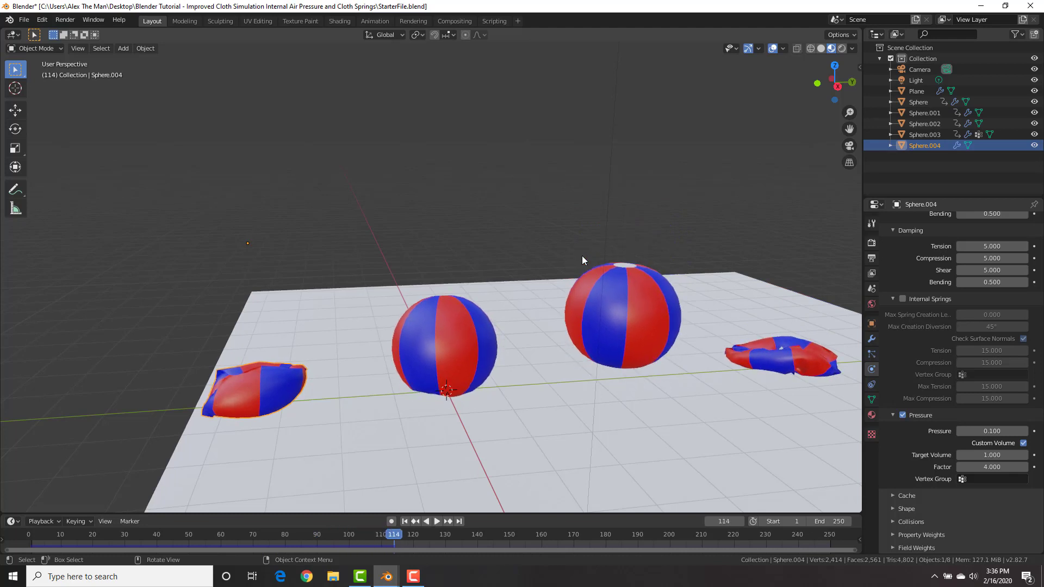
{"action": "key", "text": "Escape"}
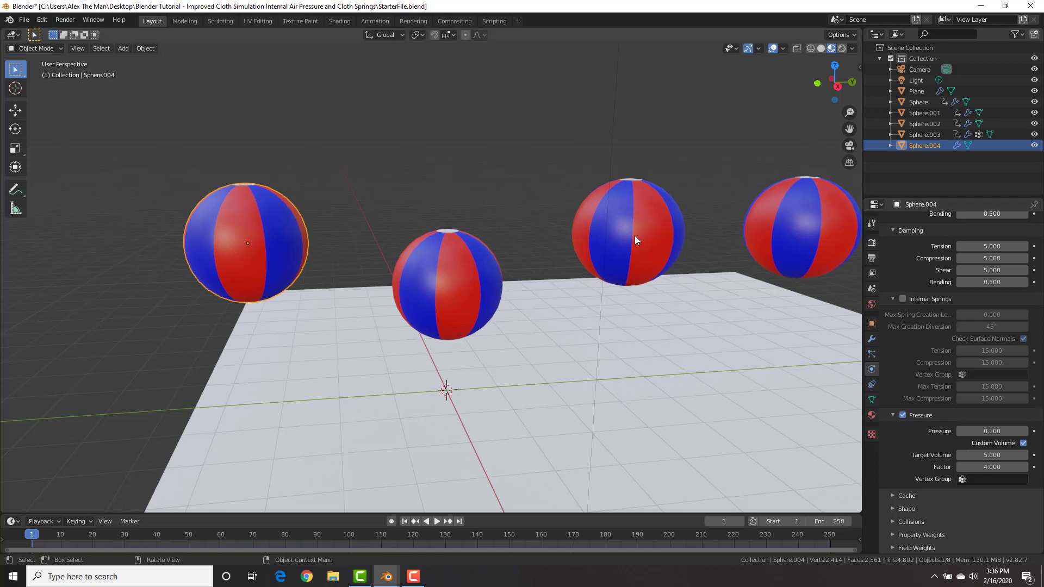
{"action": "key", "text": "space"}
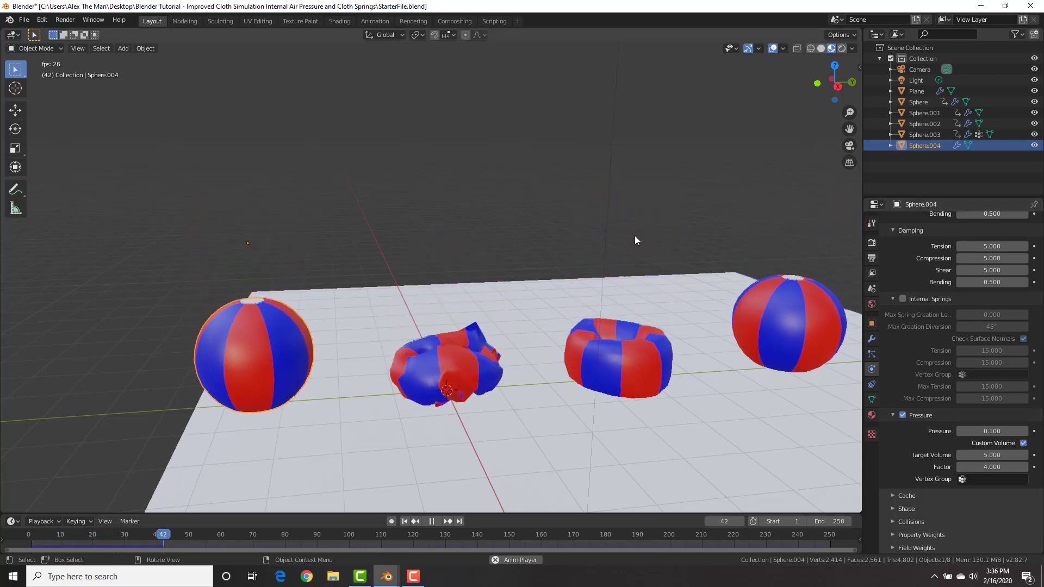
{"action": "key", "text": "Escape"}
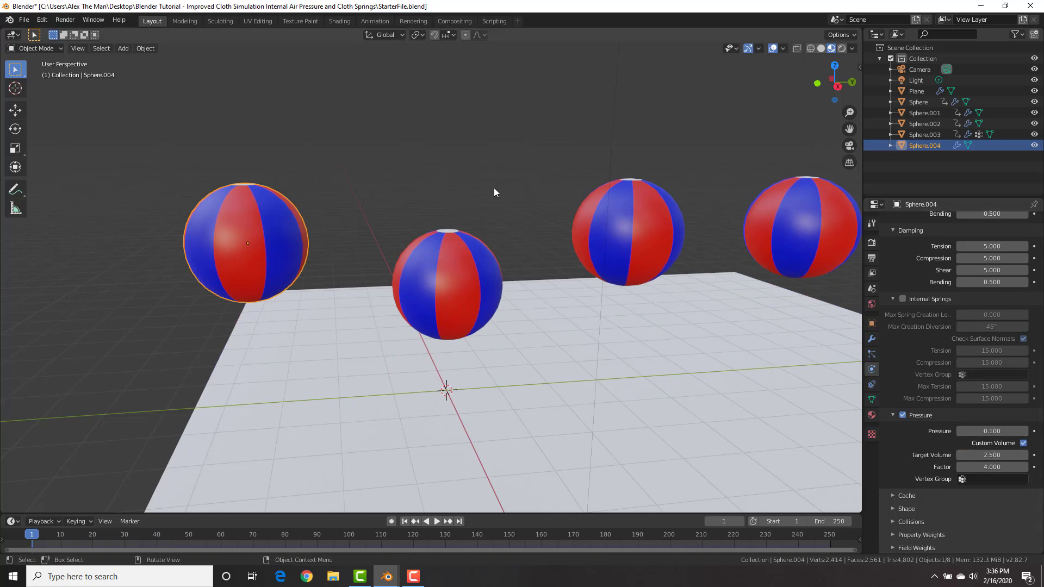
{"action": "key", "text": "space"}
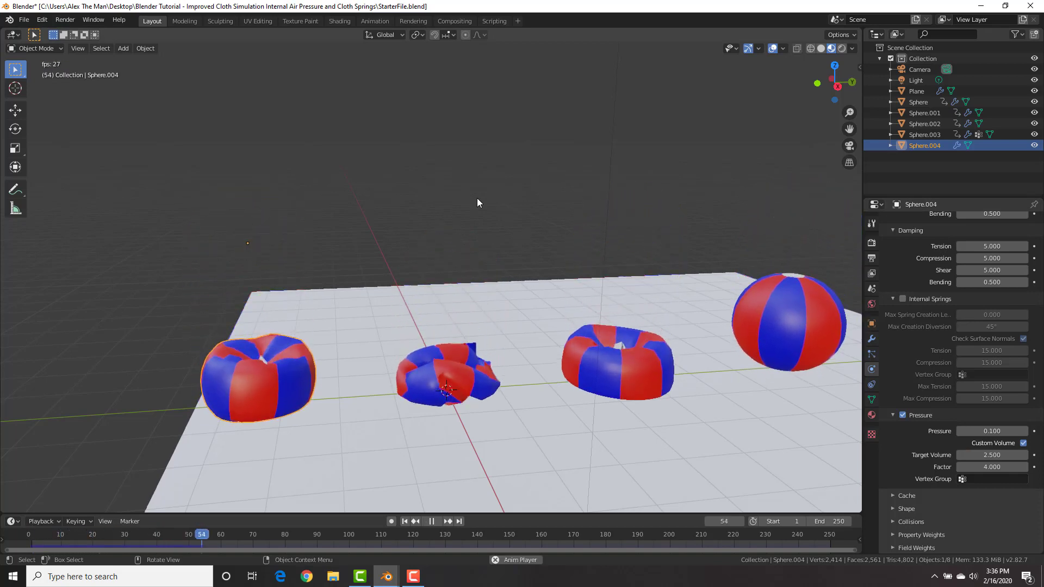
{"action": "middle_click_drag", "start_coordinate": [271, 381], "coordinate": [419, 332]}
{"action": "key", "text": "space"}
Step: Enable Custom Volume on Sphere.004 so the 2.5 target applies, and restart playback
{"action": "scroll", "coordinate": [425, 331], "scroll_direction": "up", "scroll_amount": 3}
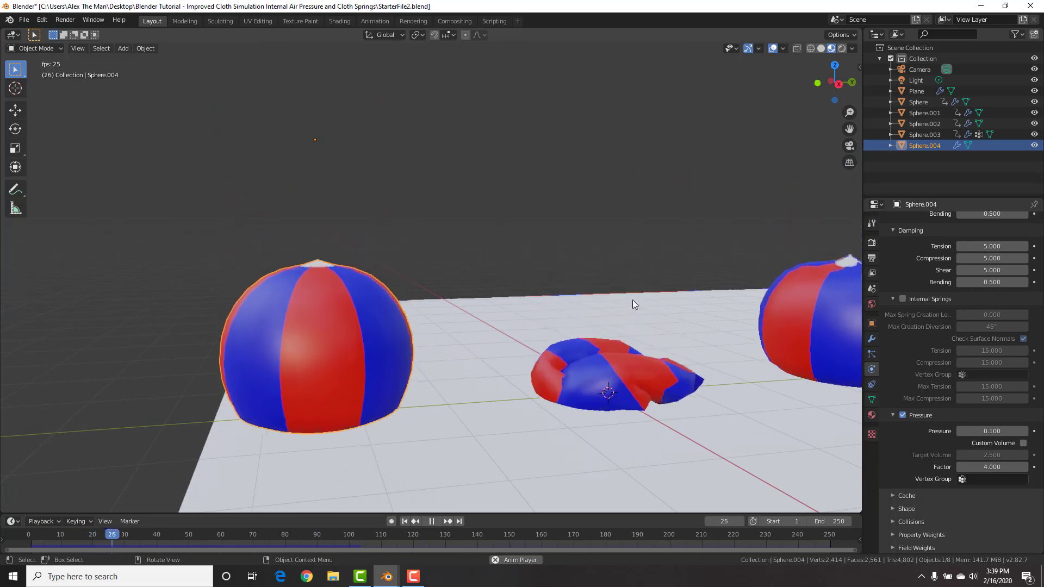
{"action": "left_click", "coordinate": [1021, 443]}
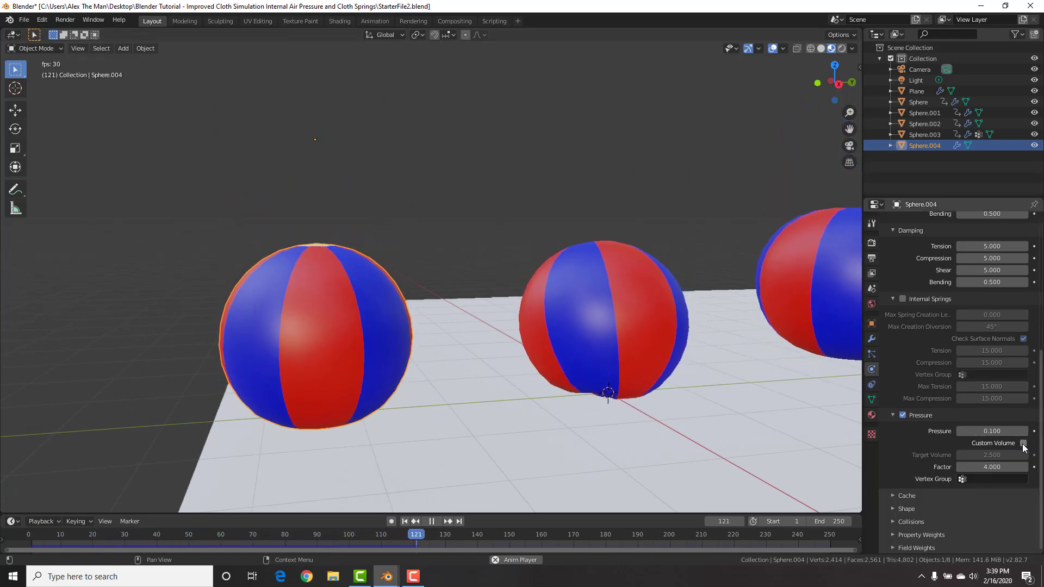
{"action": "key", "text": "Escape"}
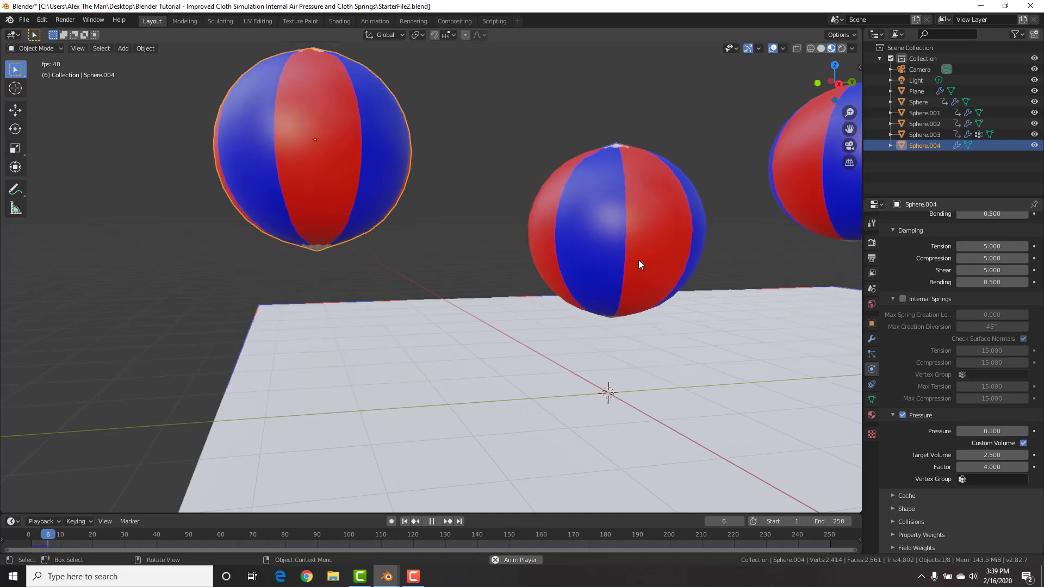
{"action": "key", "text": "space"}
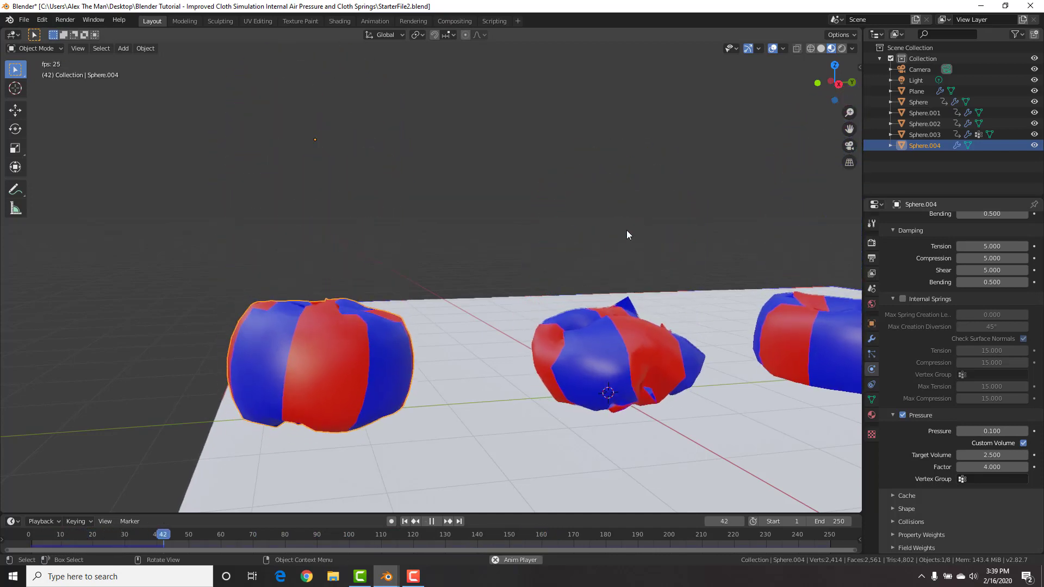
Step: Orbit and pan the viewport to watch the five balls fall, then stop playback
{"action": "scroll", "coordinate": [627, 229], "scroll_direction": "down", "scroll_amount": 5}
{"action": "middle_click_drag", "start_coordinate": [626, 230], "coordinate": [607, 238]}
{"action": "scroll", "coordinate": [640, 234], "scroll_direction": "down", "scroll_amount": 4}
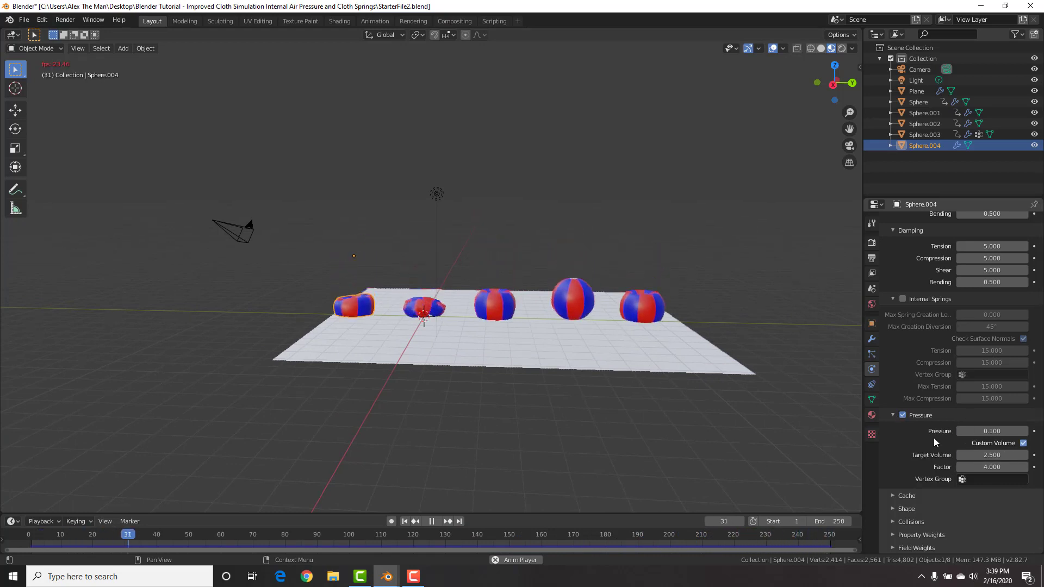
{"action": "scroll", "coordinate": [977, 362], "scroll_direction": "up", "scroll_amount": 10}
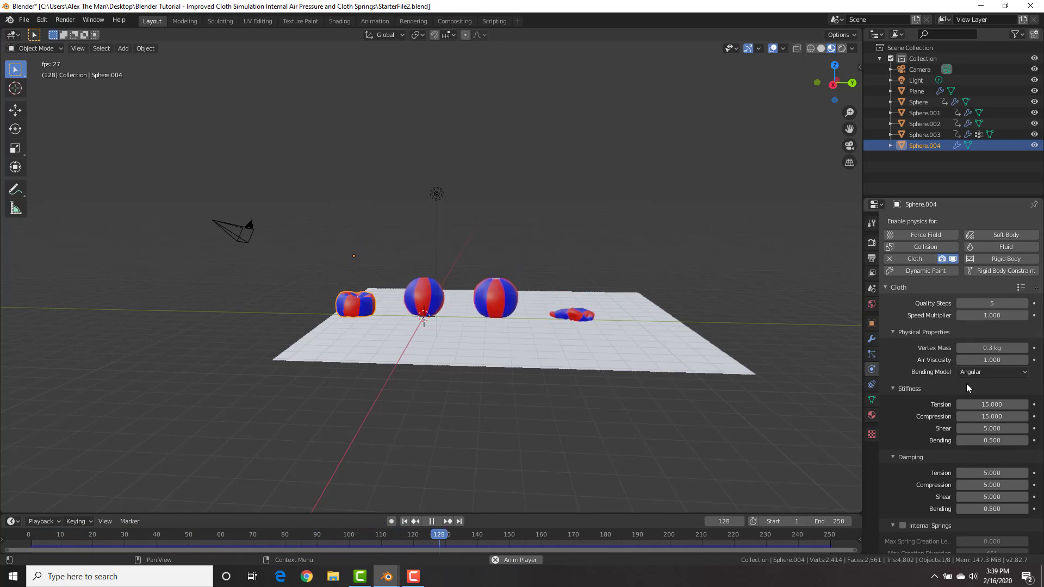
{"action": "scroll", "coordinate": [960, 400], "scroll_direction": "down", "scroll_amount": 10}
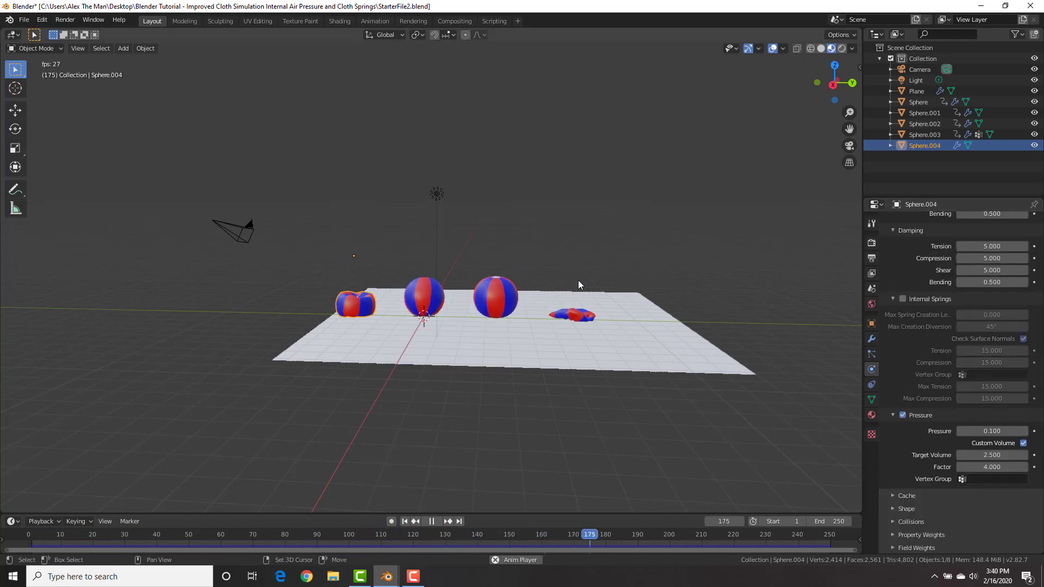
{"action": "middle_click_drag", "start_coordinate": [560, 284], "coordinate": [477, 294], "text": "shift"}
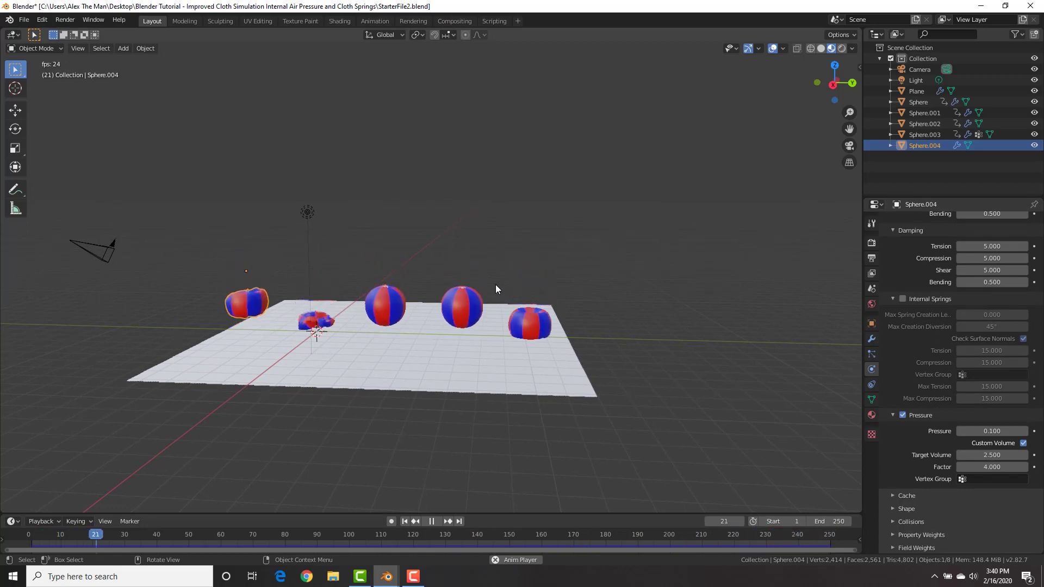
{"action": "key", "text": "space"}
{"action": "middle_click_drag", "start_coordinate": [575, 286], "coordinate": [479, 307], "text": "shift"}
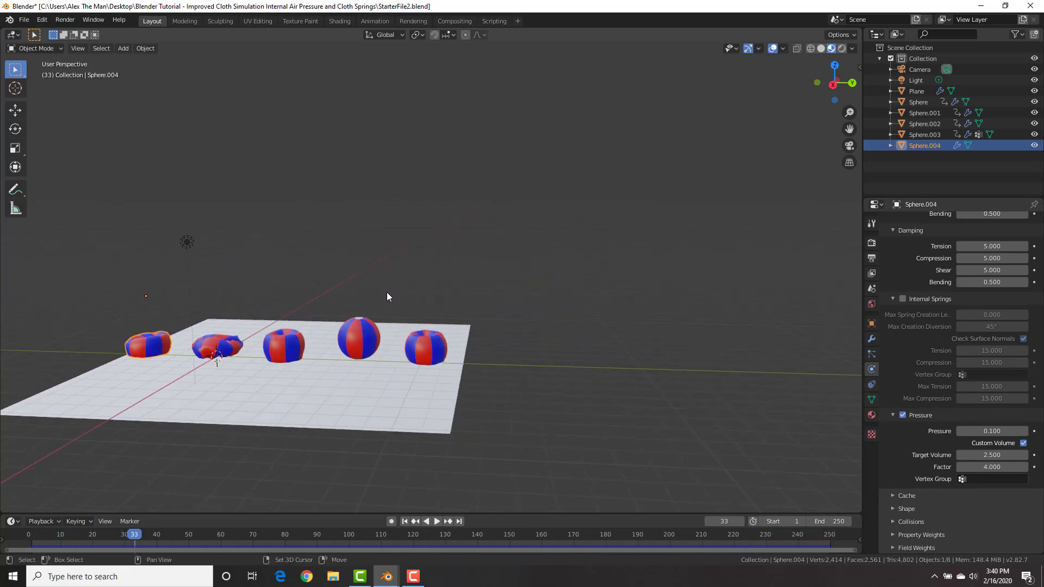
Step: Add a cube, move it along X beside the plane and raise it along Z
{"action": "key", "text": "shift+a"}
{"action": "mouse_move", "coordinate": [388, 293]}
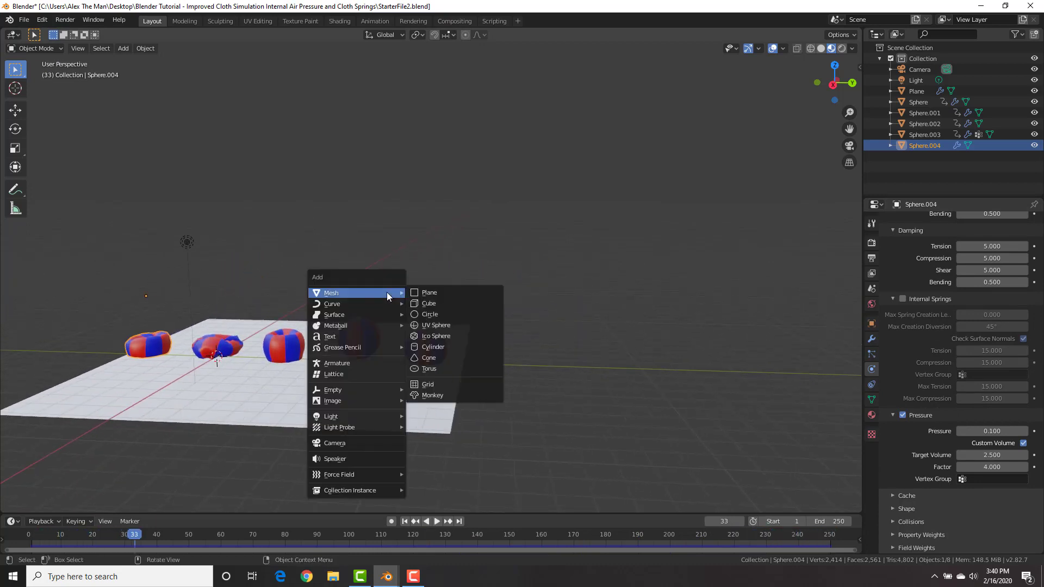
{"action": "left_click", "coordinate": [438, 303]}
{"action": "key", "text": "g"}
{"action": "key", "text": "x"}
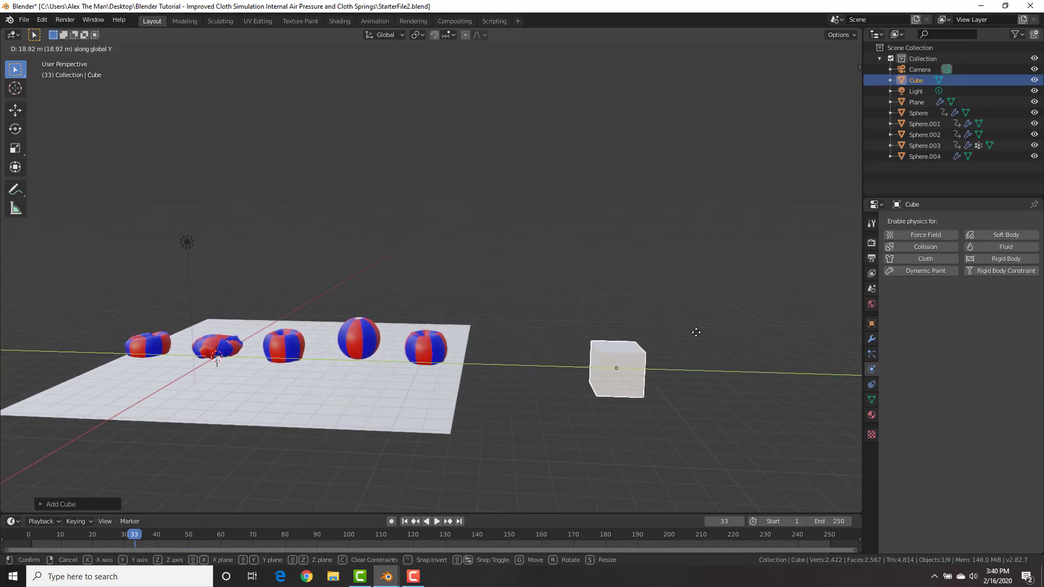
{"action": "left_click", "coordinate": [666, 339]}
{"action": "key", "text": "g"}
{"action": "key", "text": "z"}
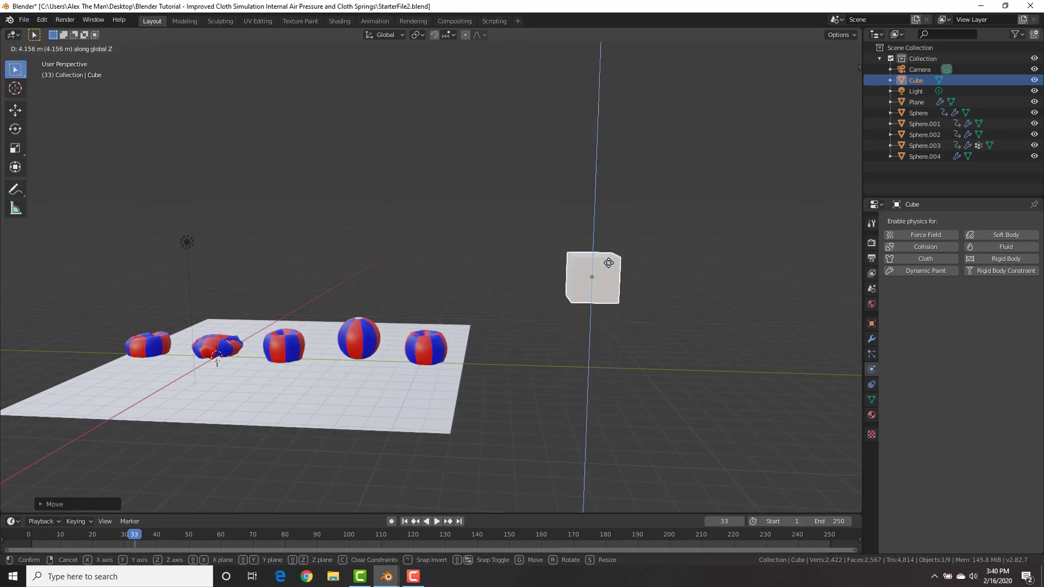
{"action": "key", "text": "Return"}
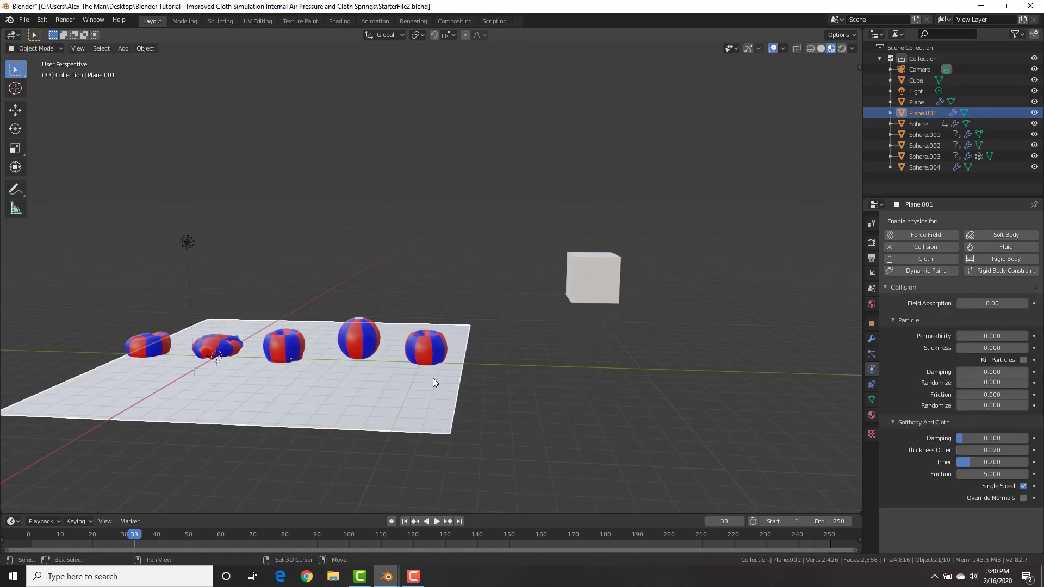
Step: Move the duplicated ground plane along Y to sit beside the original
{"action": "key", "text": "g"}
{"action": "key", "text": "y"}
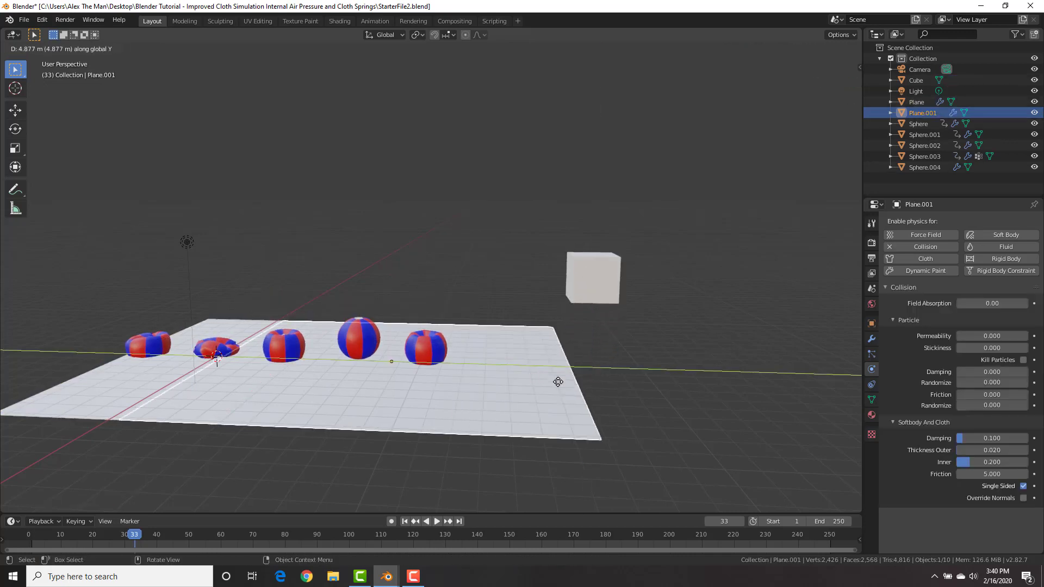
{"action": "left_click", "coordinate": [820, 371]}
{"action": "middle_click_drag", "start_coordinate": [819, 372], "coordinate": [640, 327], "text": "shift"}
Step: Subdivide the cube's mesh three times in Edit Mode, then return to Object Mode
{"action": "left_click", "coordinate": [511, 275]}
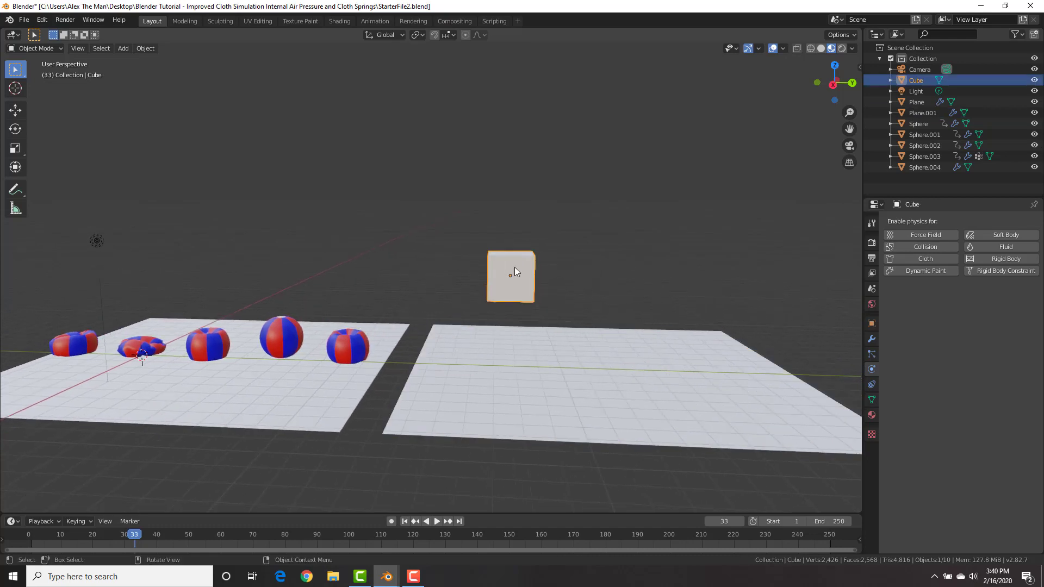
{"action": "key", "text": "Tab"}
{"action": "right_click", "coordinate": [647, 263]}
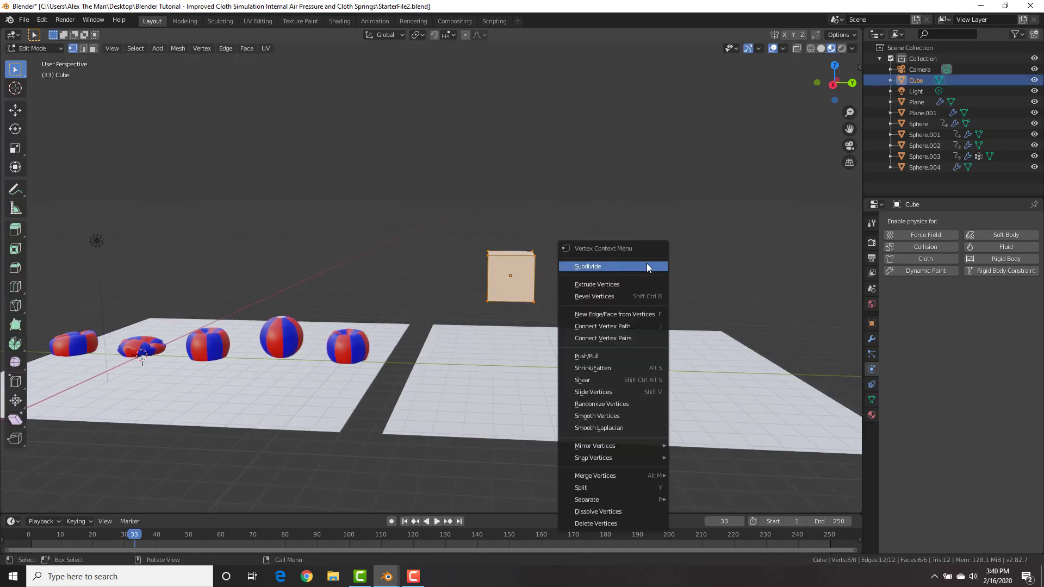
{"action": "left_click", "coordinate": [647, 263]}
{"action": "right_click", "coordinate": [647, 263]}
{"action": "right_click", "coordinate": [647, 263]}
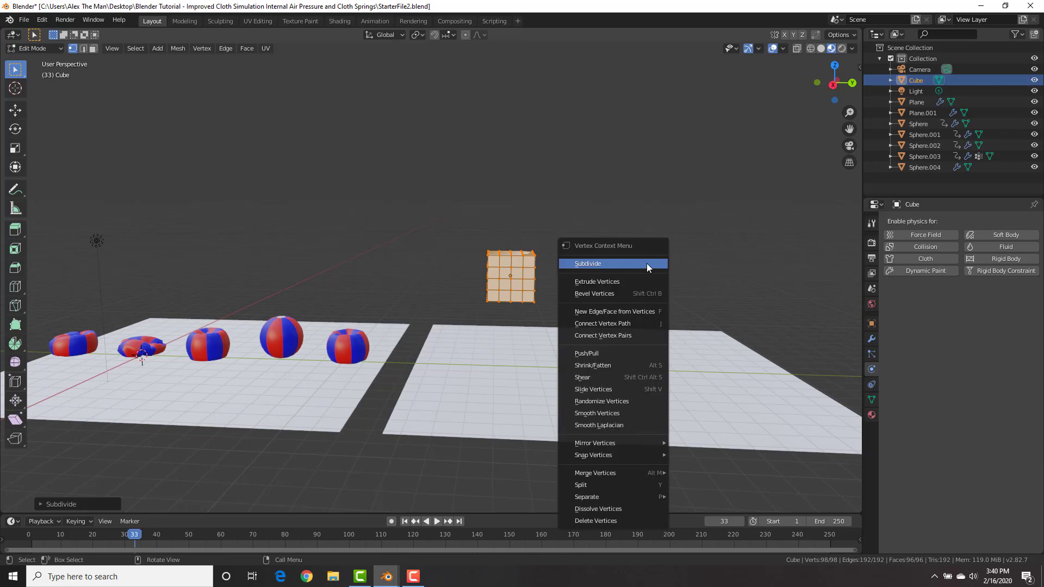
{"action": "left_click", "coordinate": [647, 263]}
{"action": "right_click", "coordinate": [647, 263]}
{"action": "left_click", "coordinate": [647, 263]}
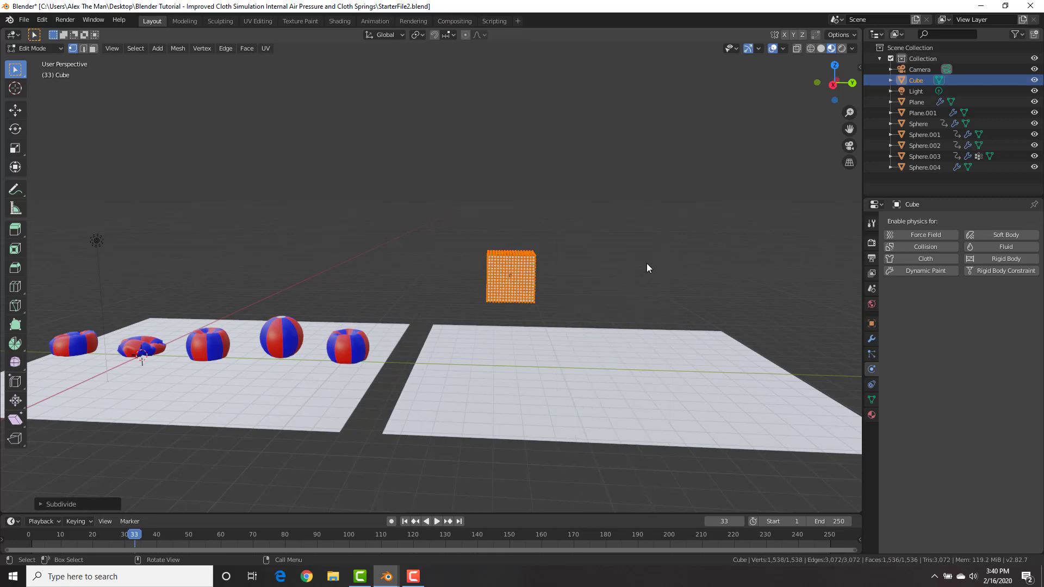
{"action": "scroll", "coordinate": [647, 263], "scroll_direction": "up", "scroll_amount": 3}
{"action": "key", "text": "Tab"}
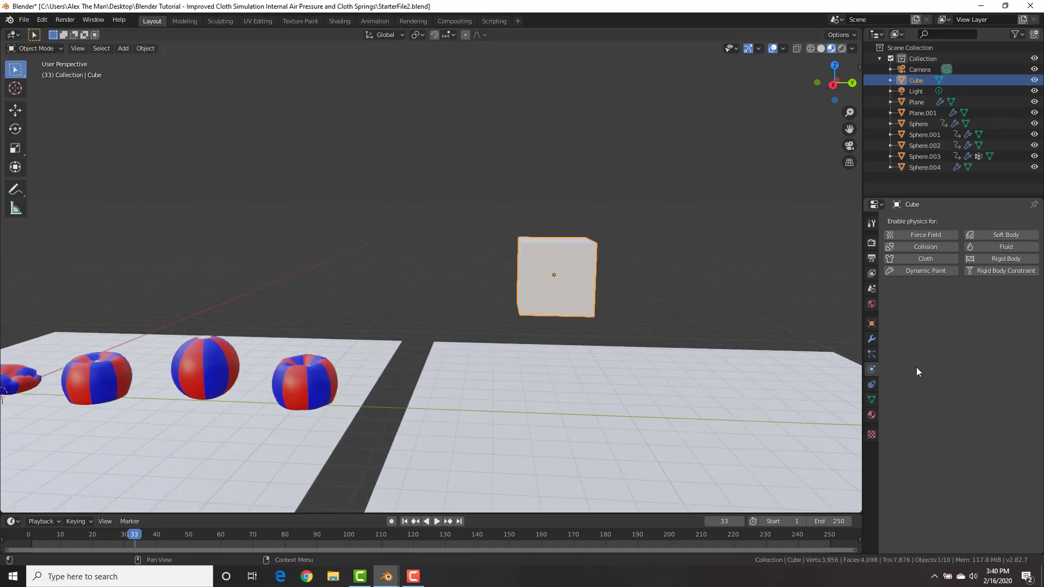
Step: Give the cube Cloth physics and play it slumping onto the new plane
{"action": "left_click", "coordinate": [921, 260]}
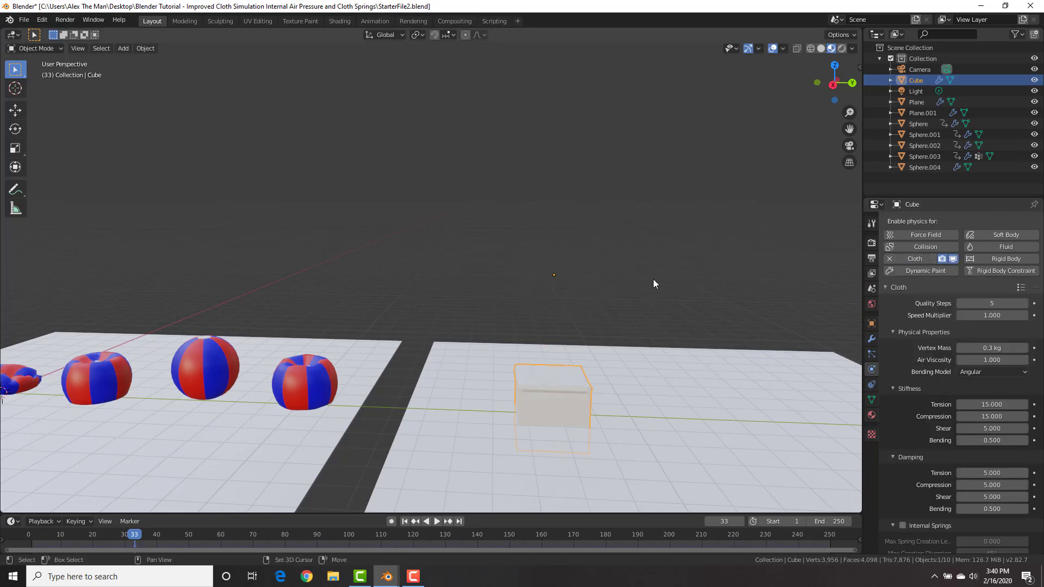
{"action": "key", "text": "shift+Left"}
{"action": "key", "text": "space"}
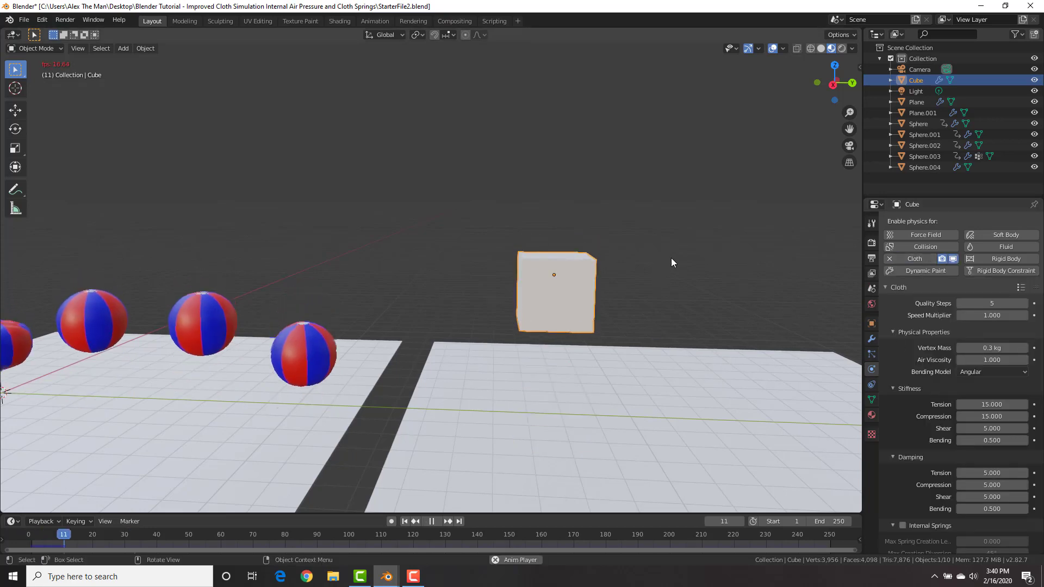
{"action": "middle_click_drag", "start_coordinate": [660, 247], "coordinate": [634, 221], "text": "shift"}
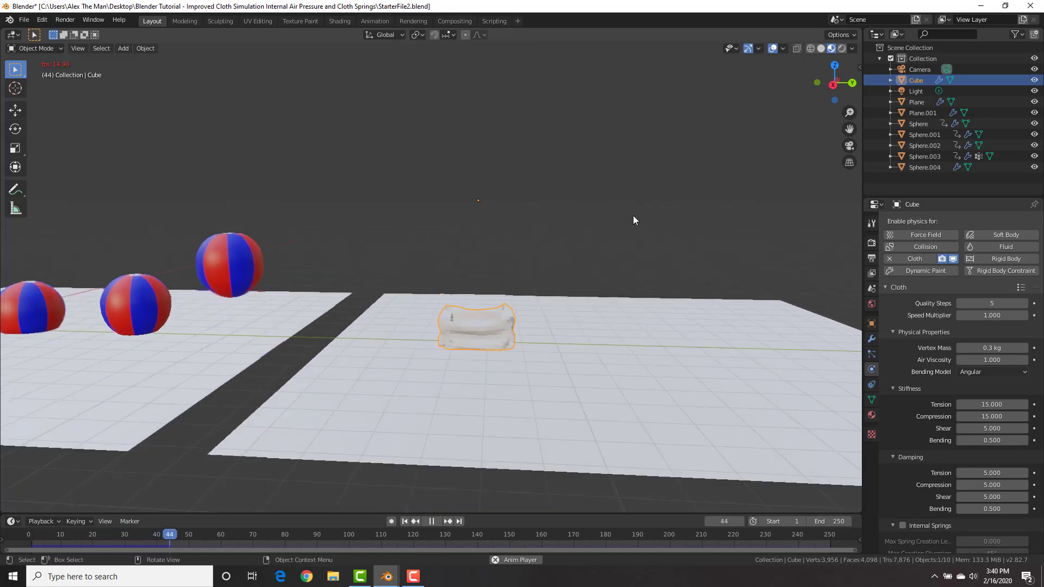
{"action": "scroll", "coordinate": [955, 402], "scroll_direction": "down", "scroll_amount": 1}
{"action": "scroll", "coordinate": [954, 402], "scroll_direction": "down", "scroll_amount": 4}
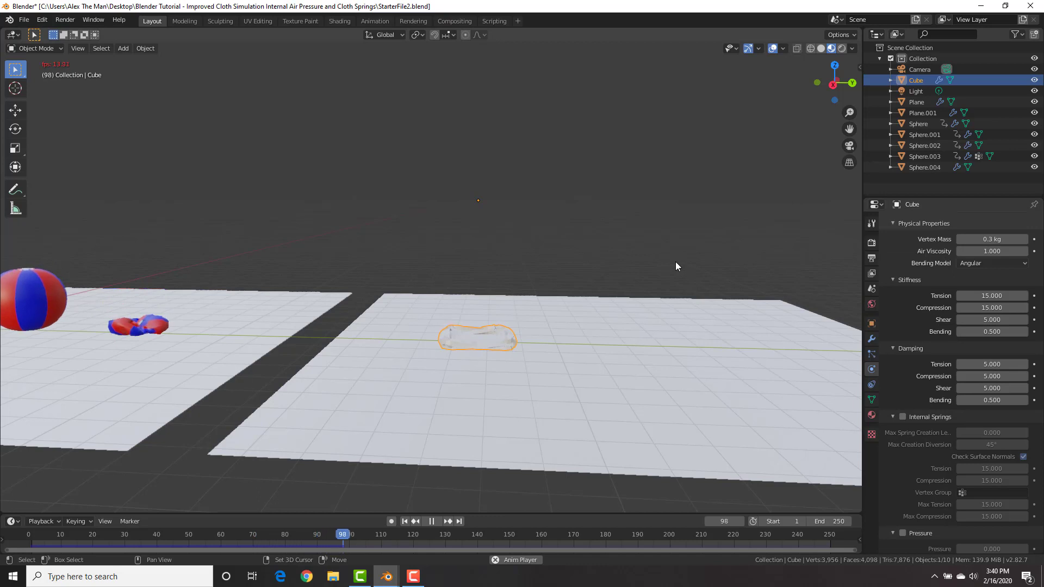
Step: Rewind to frame 1 and duplicate the cloth cube along the Y axis
{"action": "key", "text": "shift+Left"}
{"action": "key", "text": "space"}
{"action": "key", "text": "shift+Left"}
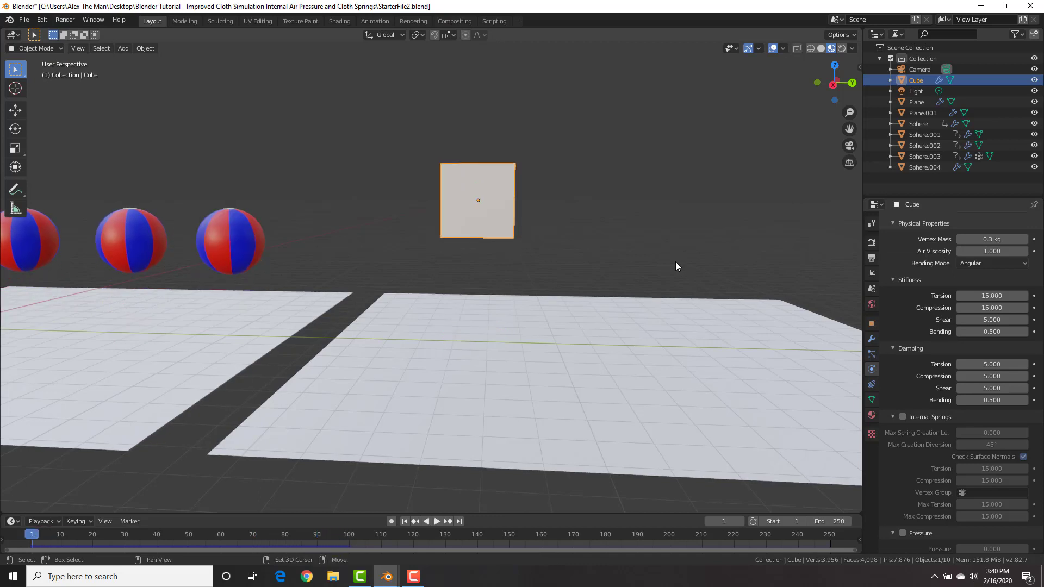
{"action": "key", "text": "shift+d"}
{"action": "key", "text": "y"}
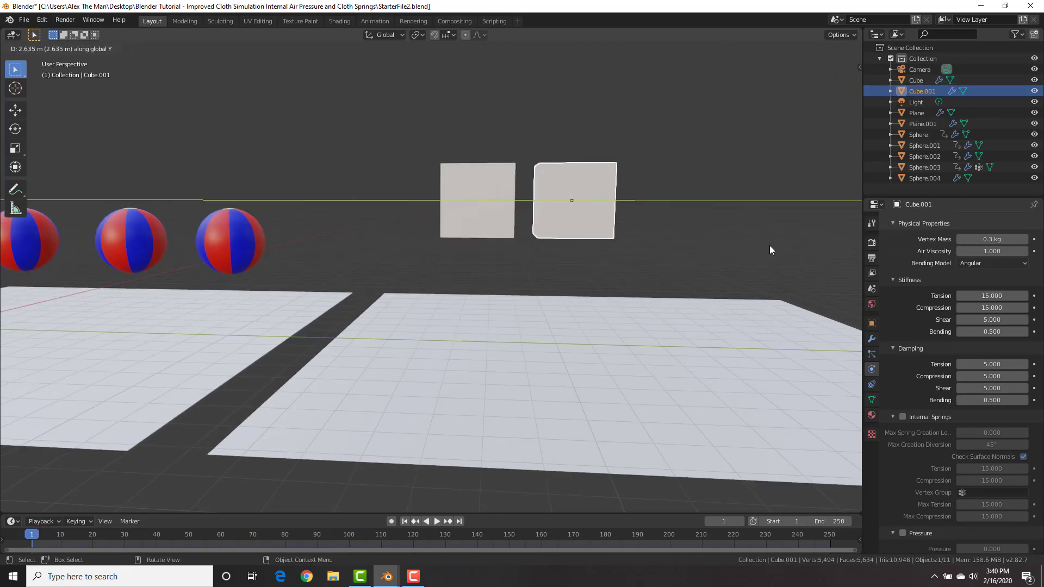
{"action": "left_click", "coordinate": [769, 246]}
{"action": "middle_click_drag", "start_coordinate": [768, 246], "coordinate": [625, 234], "text": "shift"}
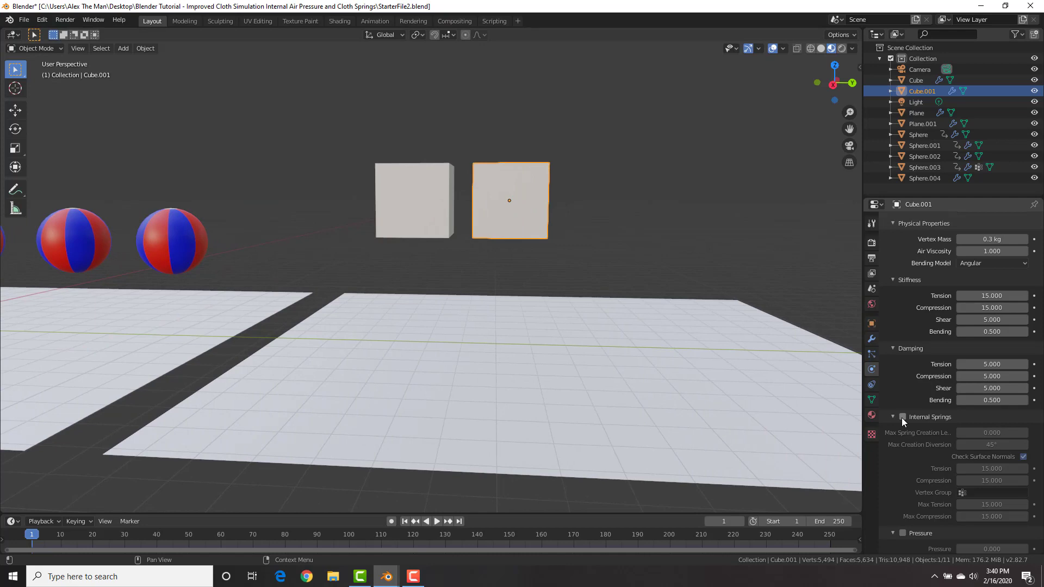
{"action": "left_click", "coordinate": [901, 417]}
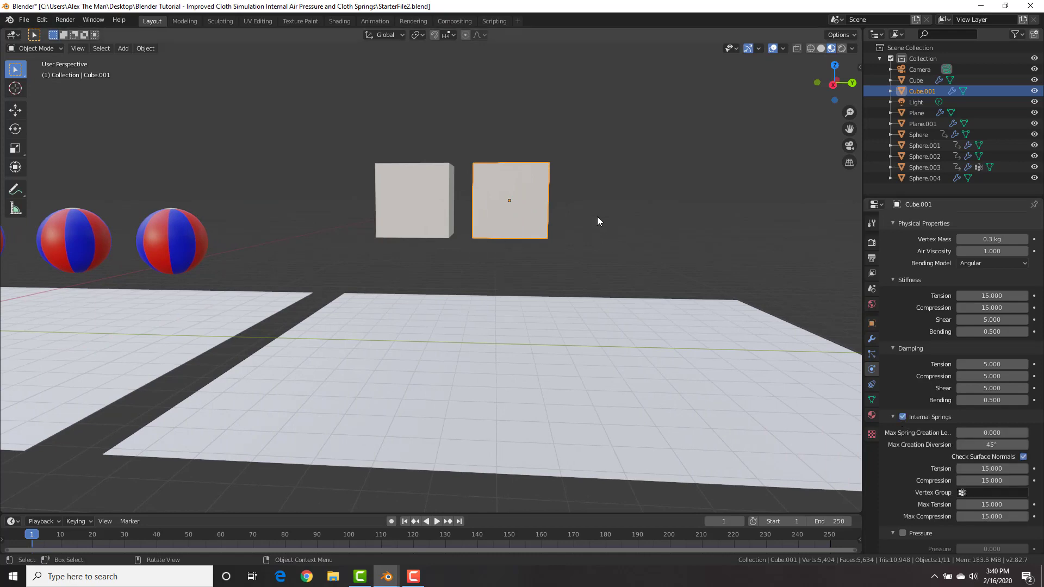
{"action": "key", "text": "space"}
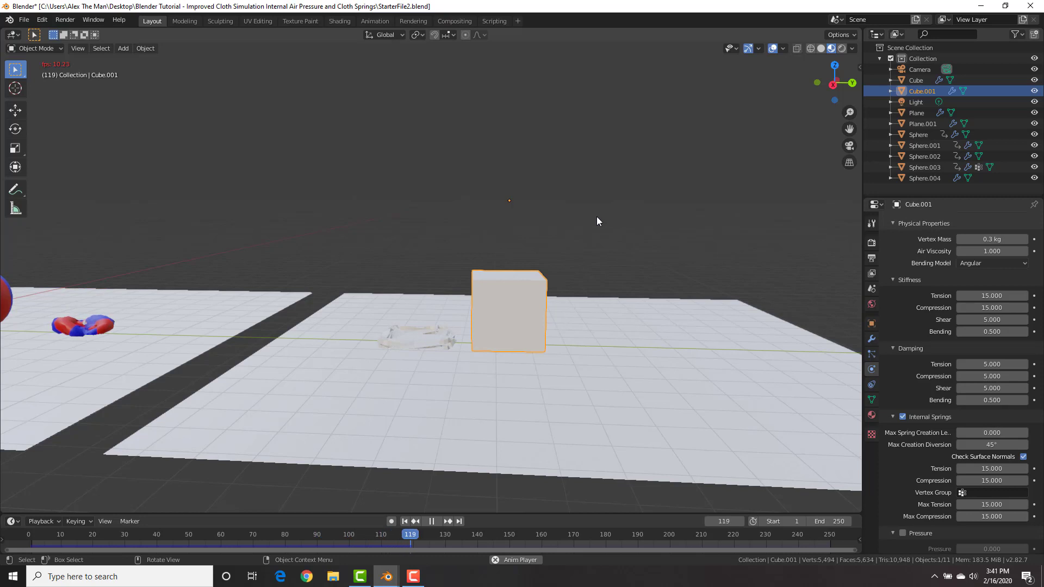
{"action": "key", "text": "space"}
{"action": "key", "text": "shift+Left"}
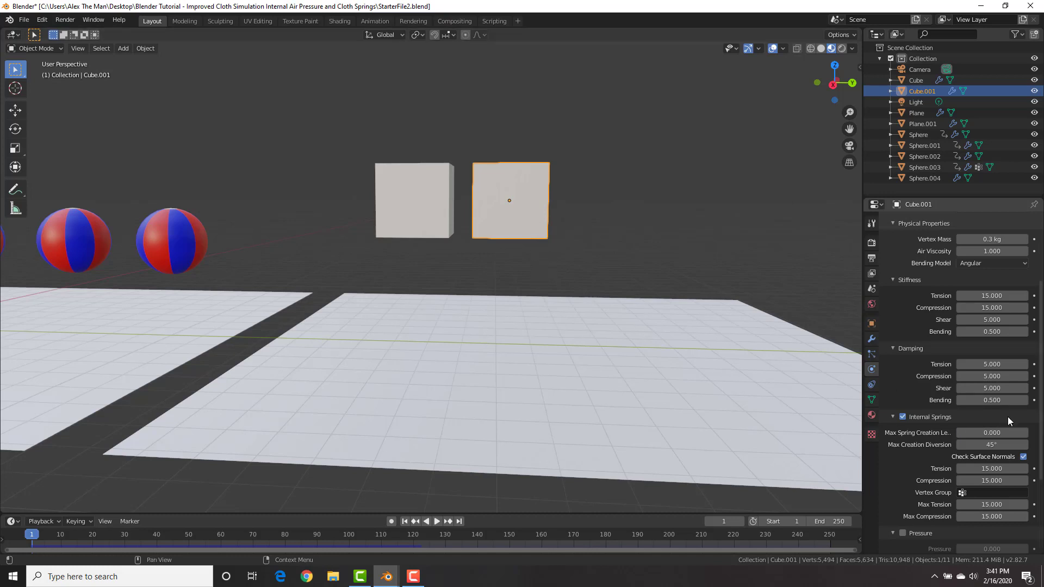
Step: Set Cube.001's Max Spring Creation Length to 0.5 and preview the fall
{"action": "left_click", "coordinate": [983, 431]}
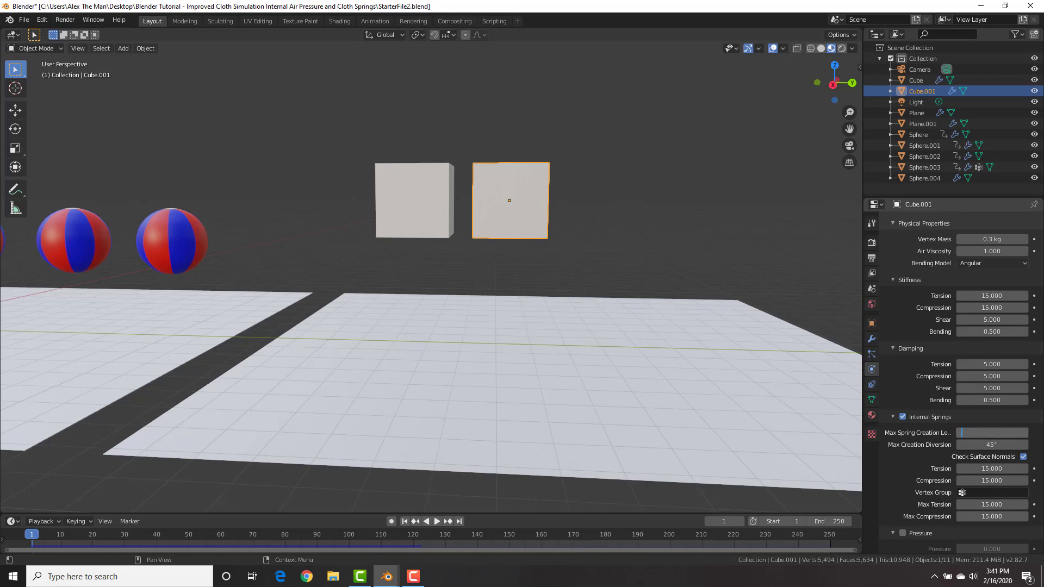
{"action": "type", "text": "0.5"}
{"action": "key", "text": "Return"}
{"action": "key", "text": "space"}
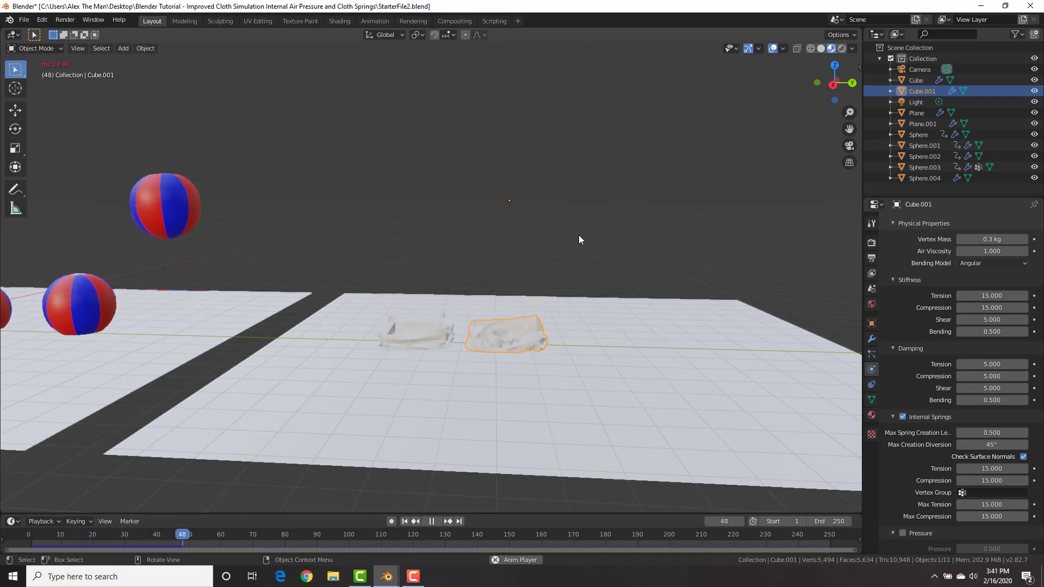
{"action": "key", "text": "space"}
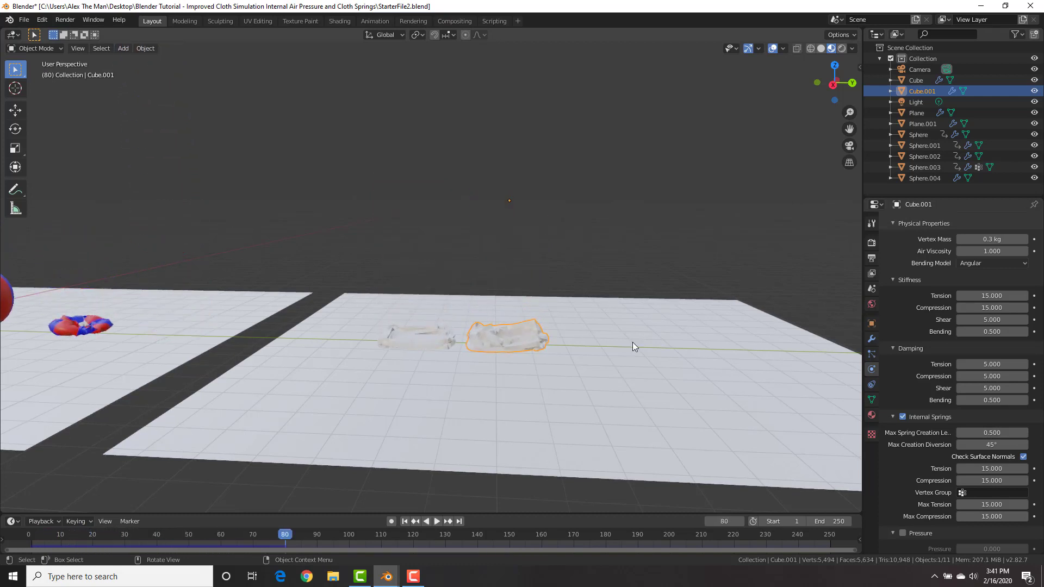
Step: Change the spring creation length to 3 and replay from frame 1
{"action": "left_click", "coordinate": [959, 432]}
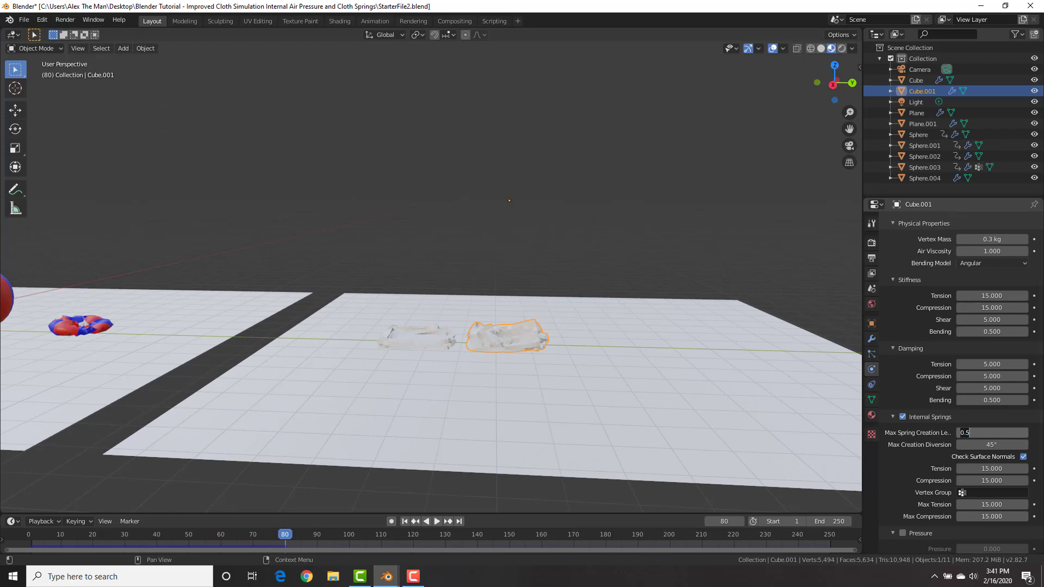
{"action": "type", "text": "3"}
{"action": "key", "text": "Return"}
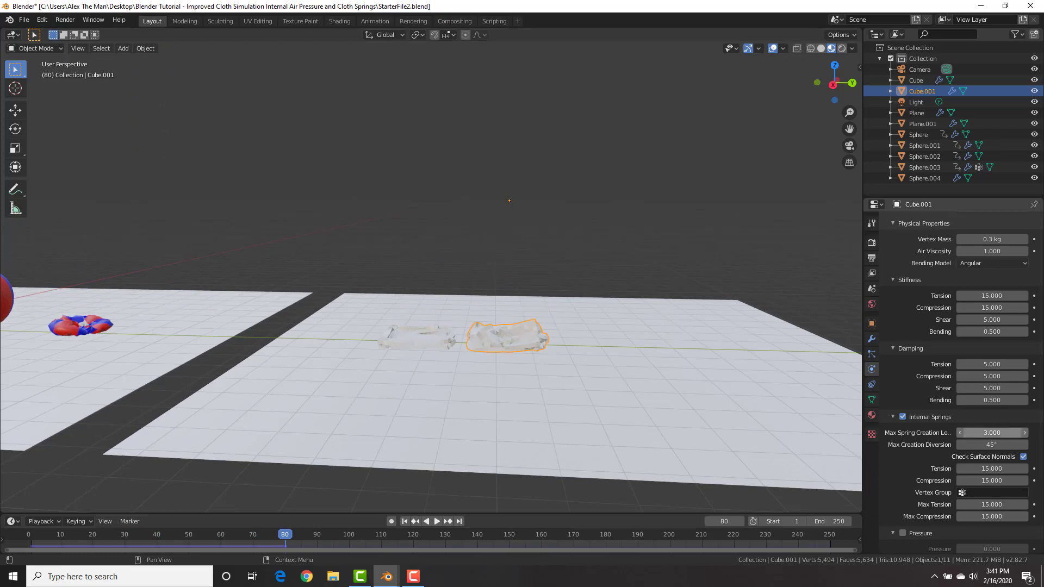
{"action": "key", "text": "shift+Left"}
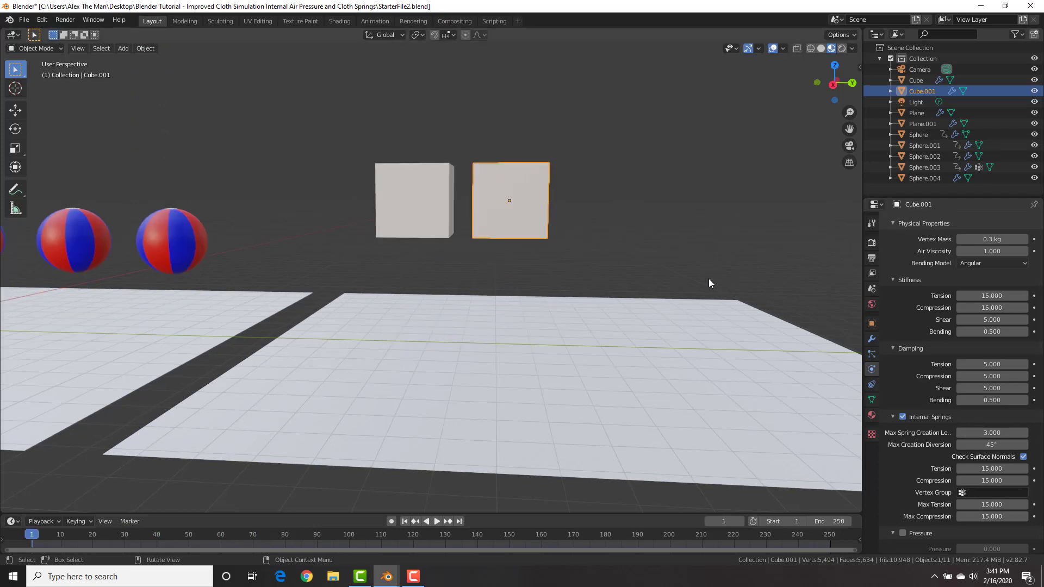
{"action": "key", "text": "space"}
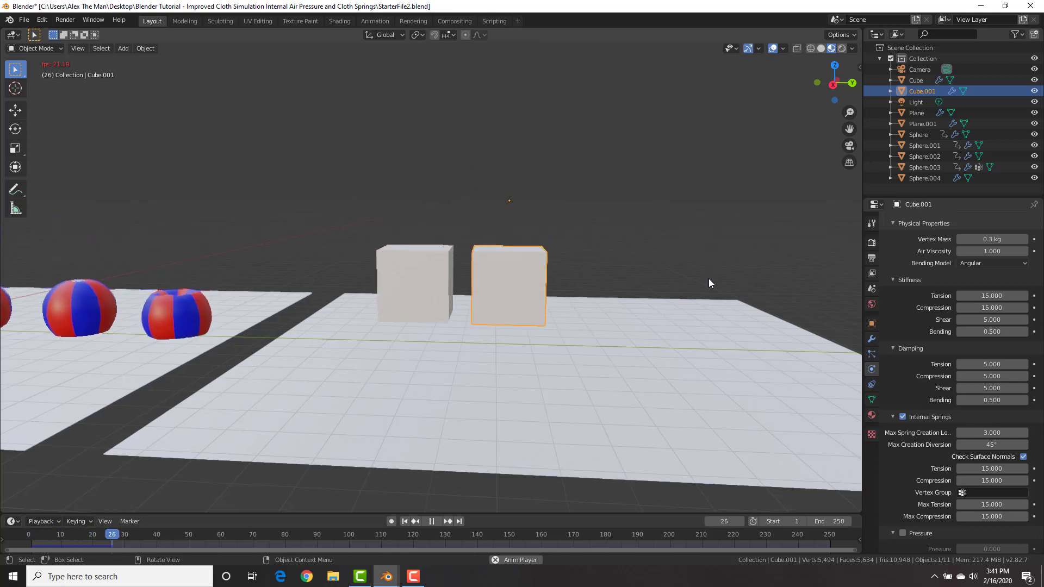
{"action": "key", "text": "space"}
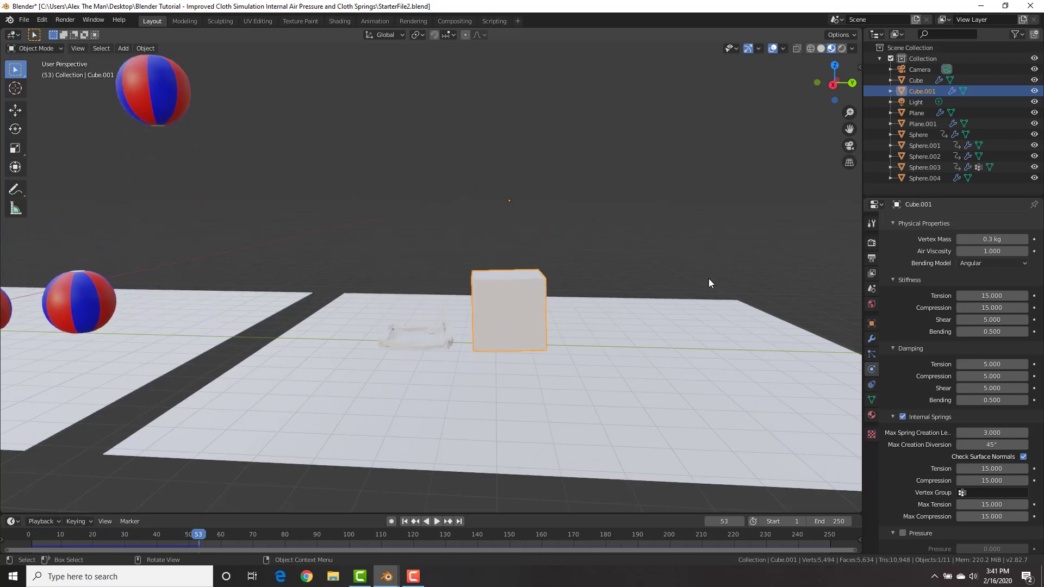
Step: Settle the spring creation length at 2 and replay the simulation from the start
{"action": "left_click", "coordinate": [977, 430]}
{"action": "type", "text": "2"}
{"action": "key", "text": "Return"}
{"action": "key", "text": "shift+Left"}
{"action": "key", "text": "space"}
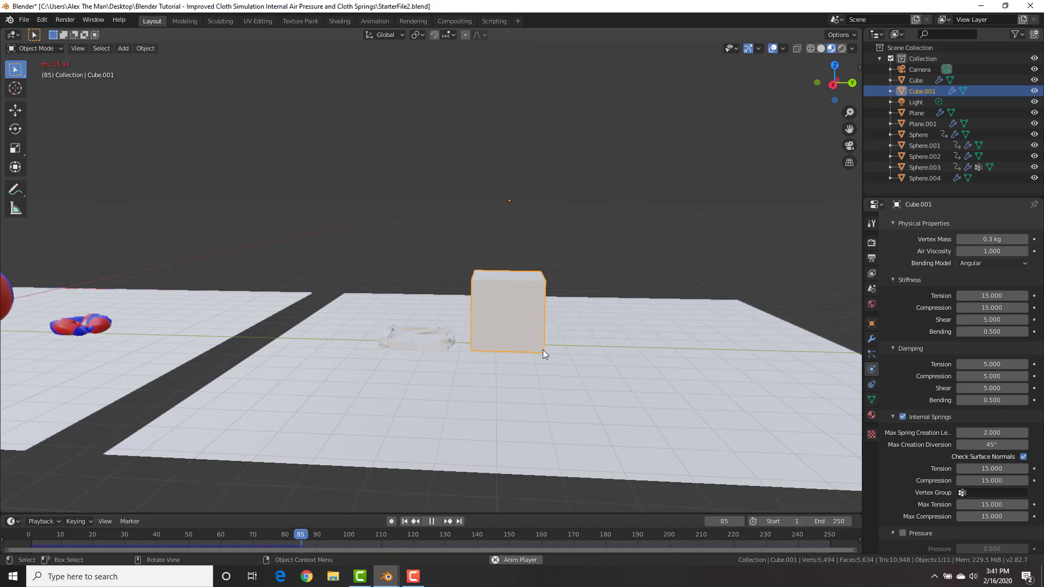
{"action": "key", "text": "space"}
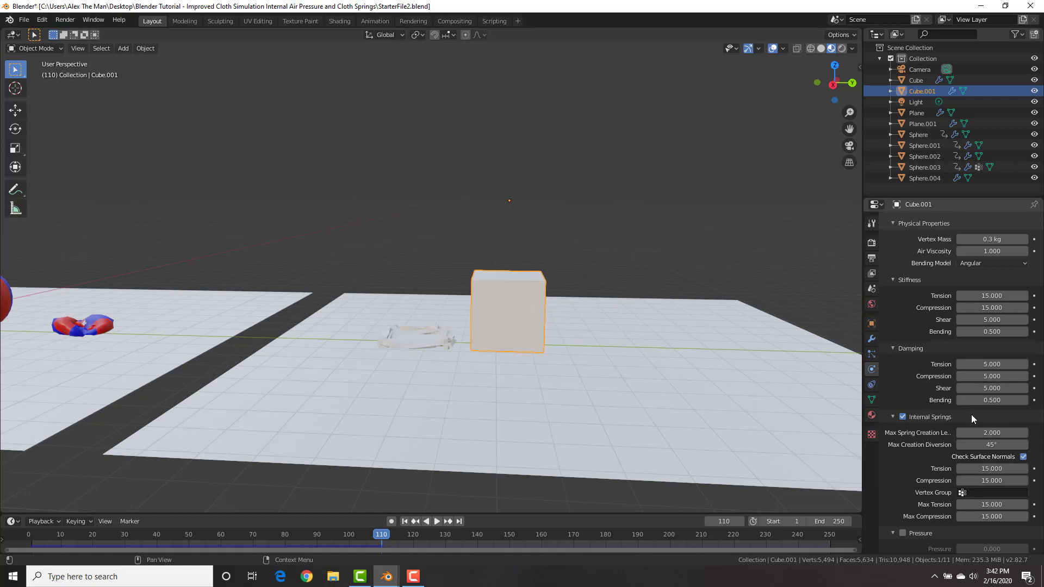
Step: Set Max Creation Diversion to 30° and preview the cubes falling
{"action": "key", "text": "shift+Left"}
{"action": "left_click", "coordinate": [992, 444]}
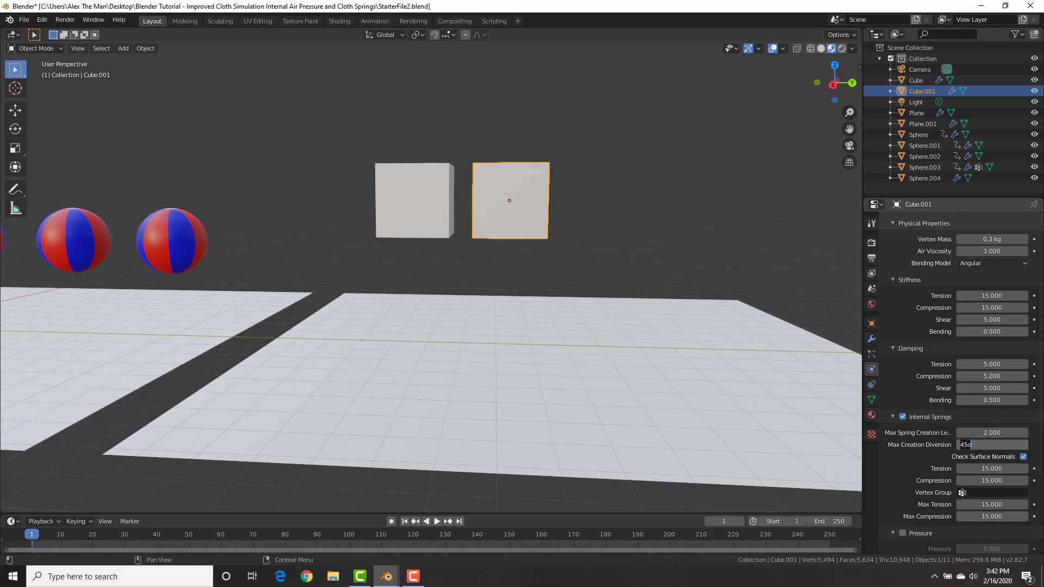
{"action": "key", "text": "Return"}
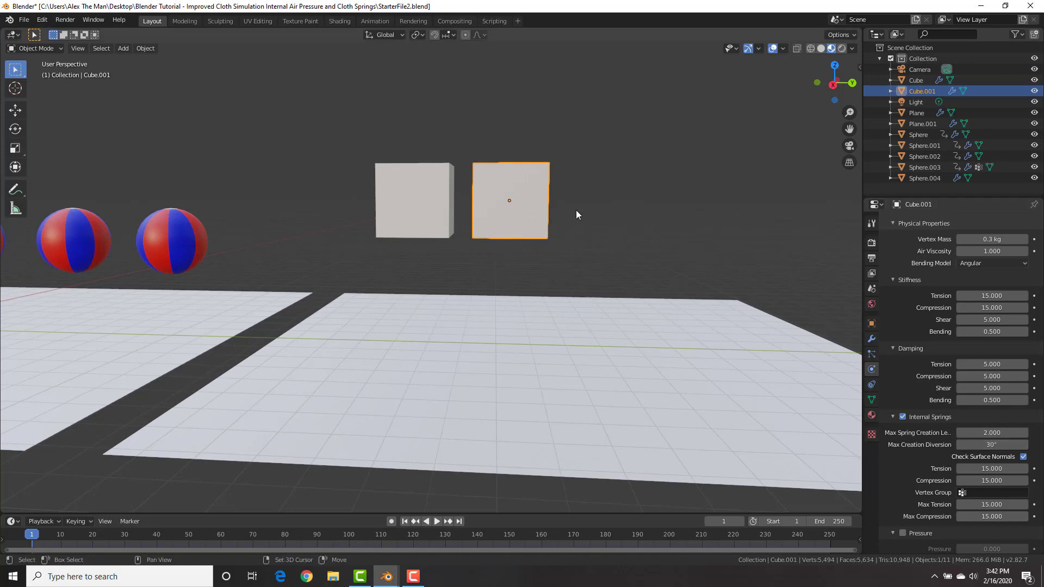
{"action": "key", "text": "space"}
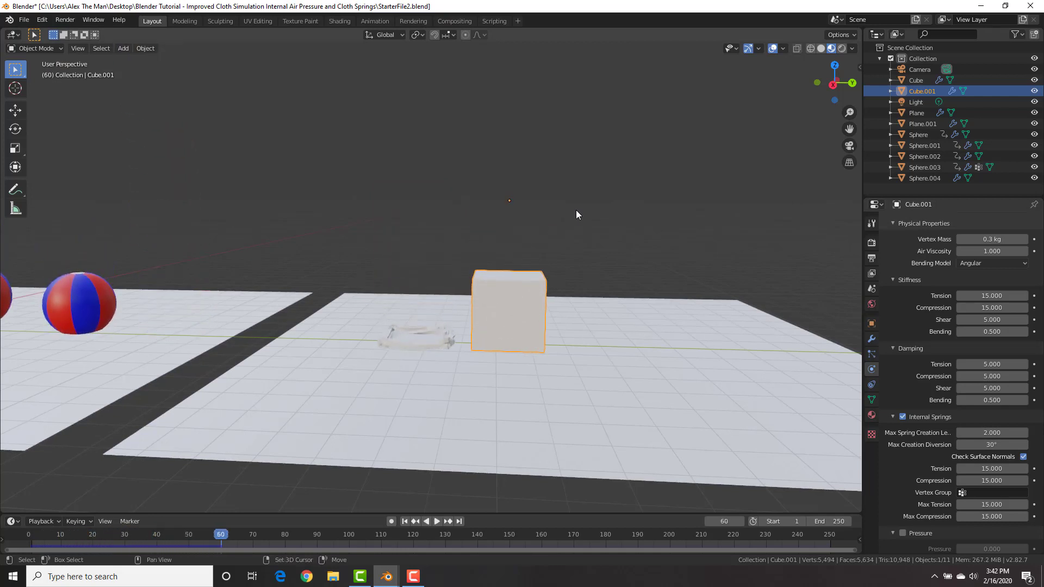
{"action": "key", "text": "Escape"}
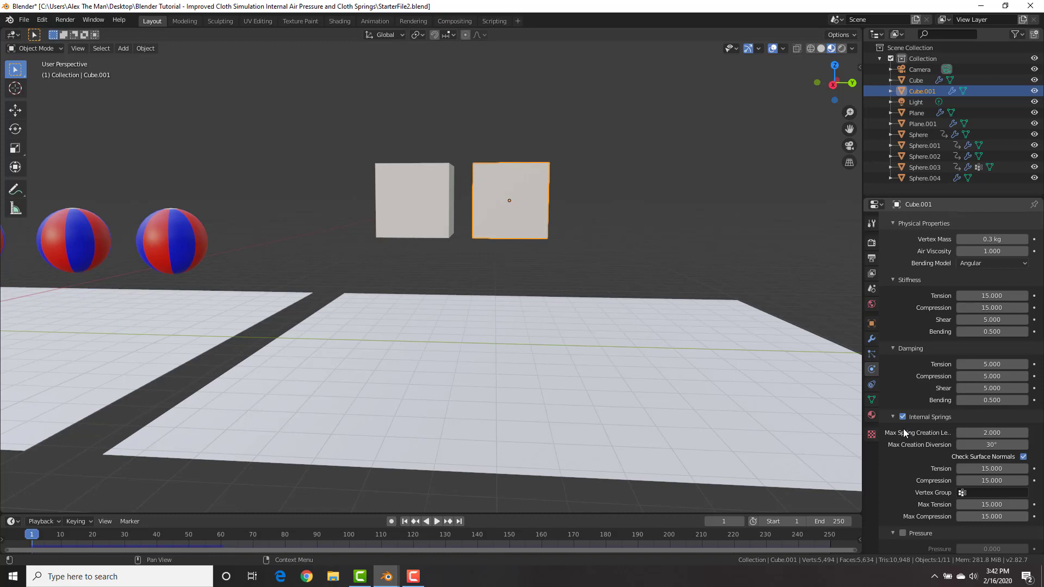
Step: Return the creation diversion to 45°, replay to compare, and rewind to frame 1
{"action": "left_click", "coordinate": [973, 444]}
{"action": "type", "text": "30d"}
{"action": "key", "text": "Return"}
{"action": "key", "text": "space"}
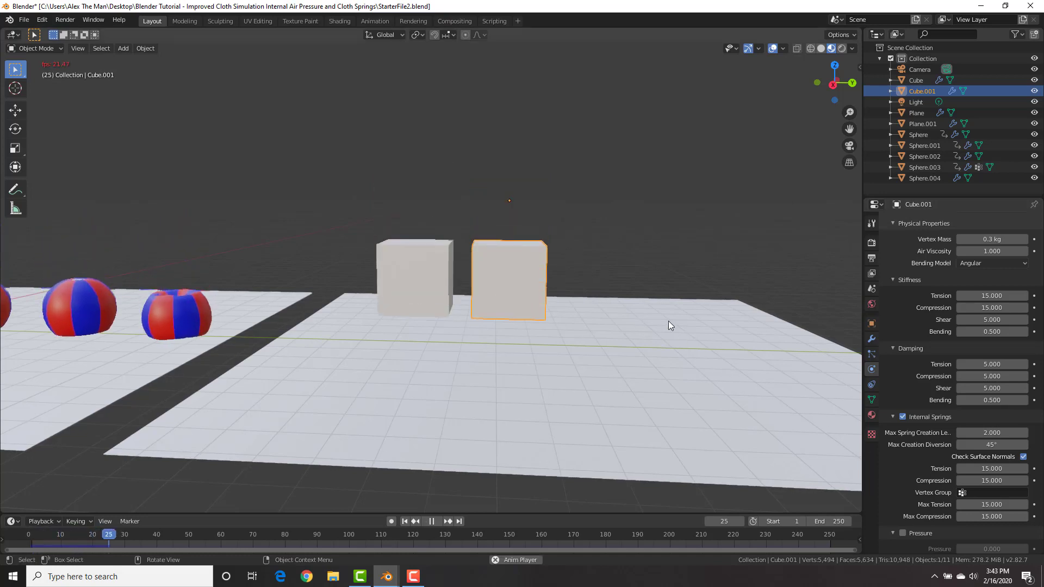
{"action": "key", "text": "space"}
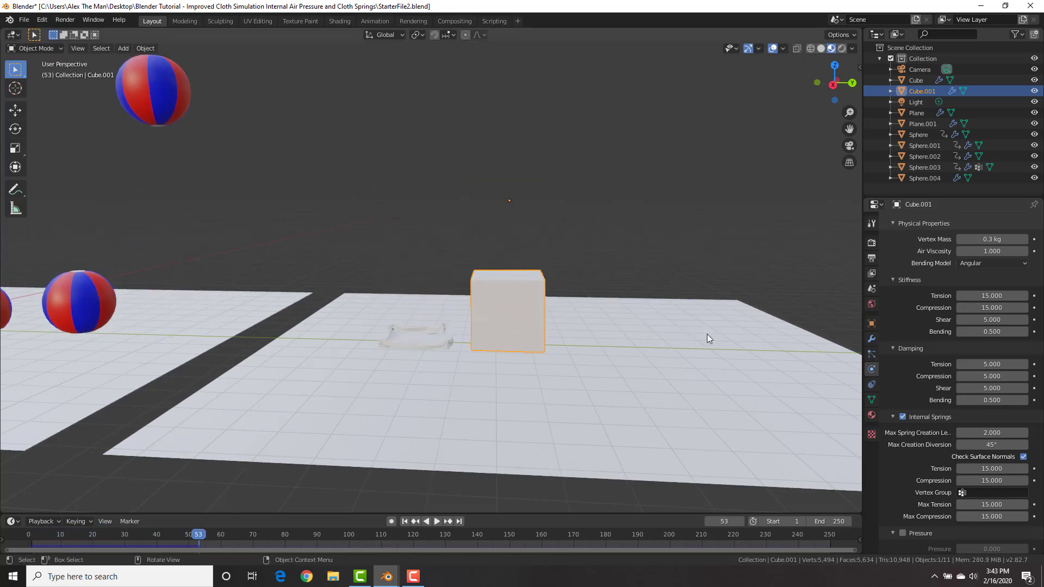
{"action": "key", "text": "shift+Left"}
Step: Lower Cube.001's internal spring Tension to 1.000 and preview the collapse
{"action": "double_click", "coordinate": [992, 468]}
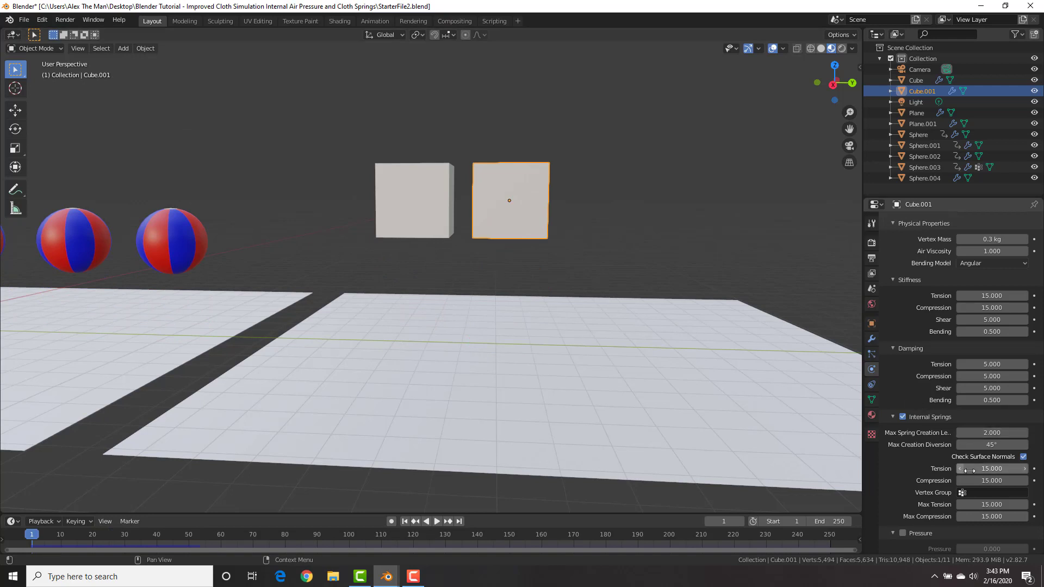
{"action": "type", "text": "1"}
{"action": "key", "text": "Return"}
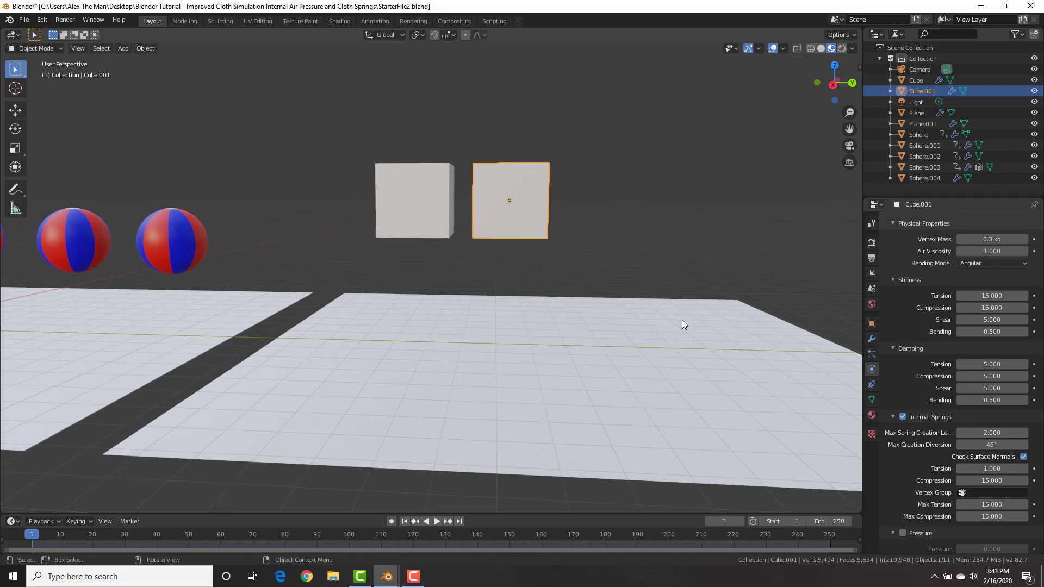
{"action": "key", "text": "space"}
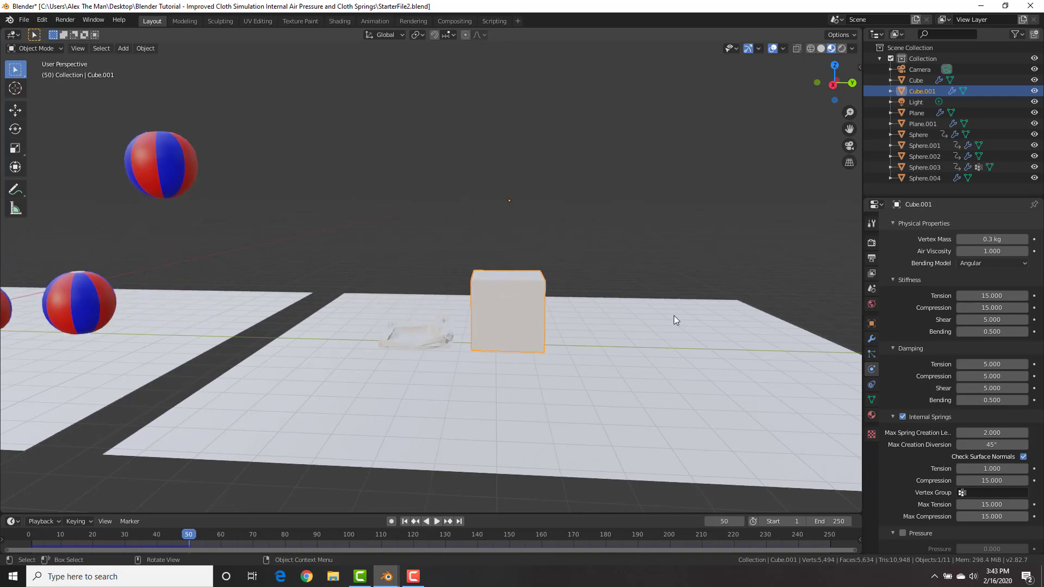
{"action": "key", "text": "Escape"}
Step: Lower internal spring Compression to 1.000, replay, and rewind to frame 1
{"action": "double_click", "coordinate": [991, 480]}
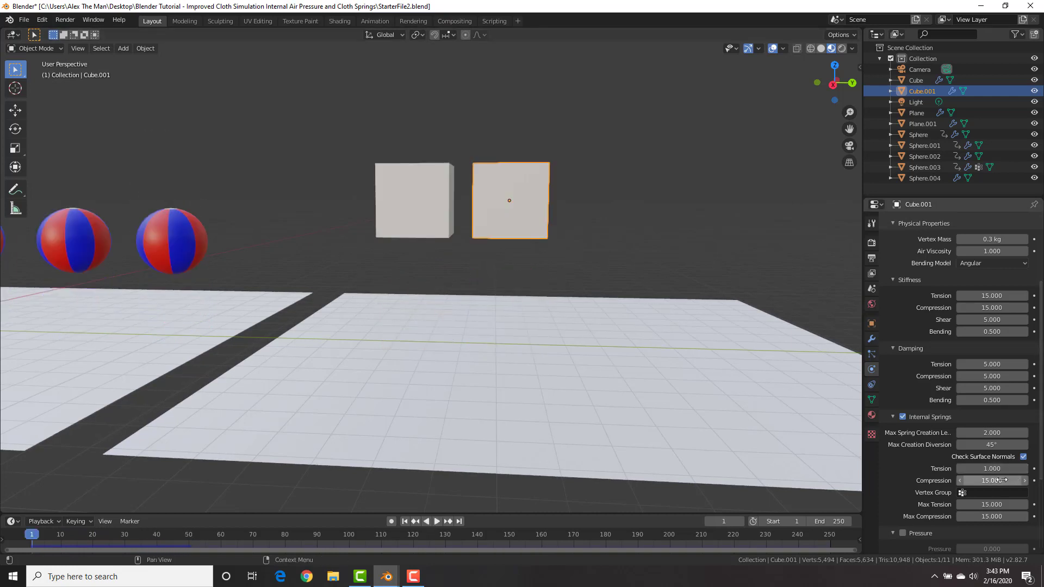
{"action": "type", "text": "1"}
{"action": "key", "text": "Return"}
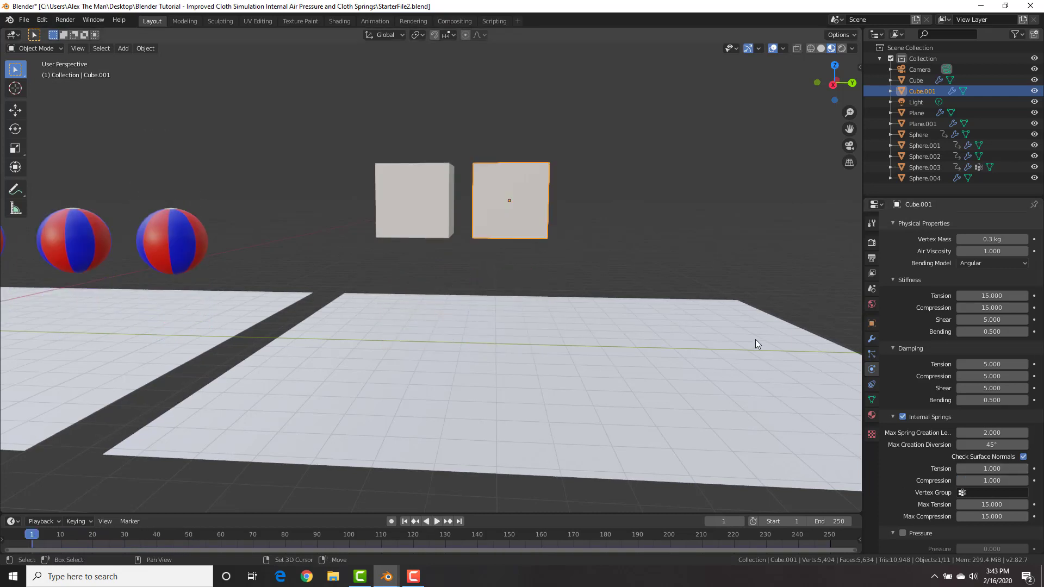
{"action": "key", "text": "space"}
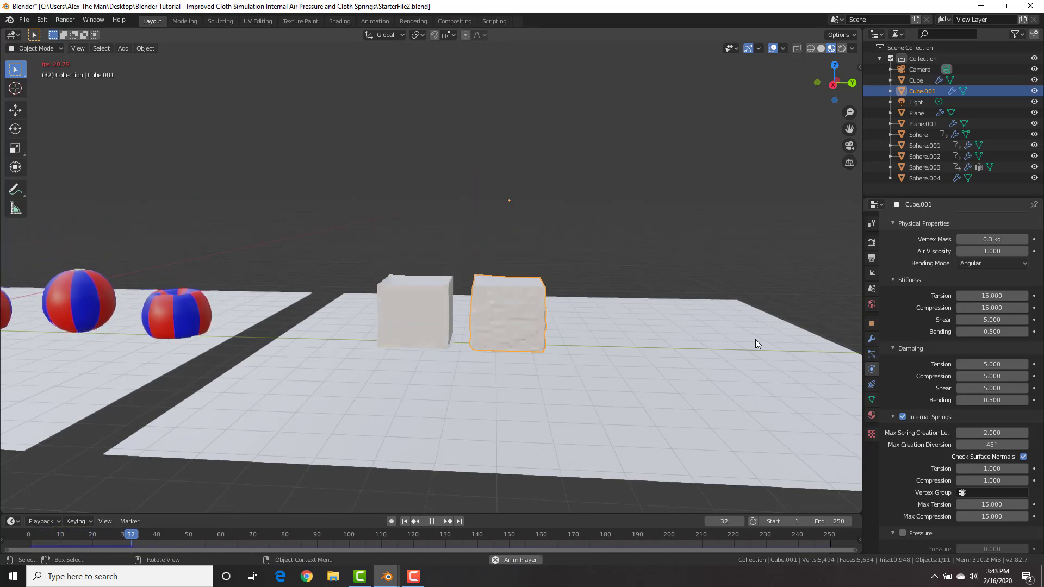
{"action": "key", "text": "space"}
{"action": "key", "text": "shift+Left"}
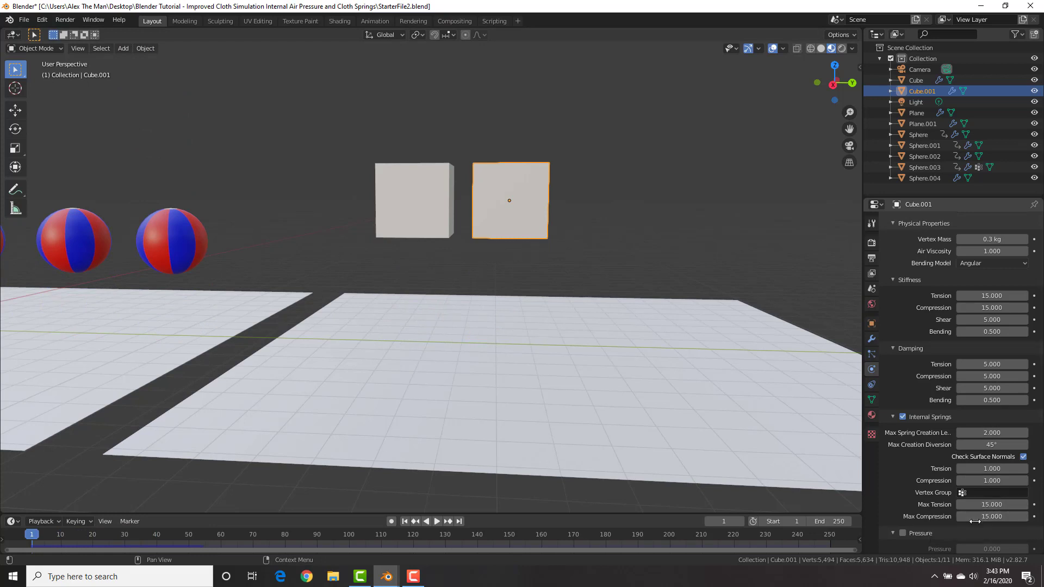
Step: Adjust Max Tension and Max Compression (ending at 15.000), then replay from frame 1
{"action": "left_click", "coordinate": [984, 505]}
{"action": "type", "text": "15.0"}
{"action": "key", "text": "BackSpace"}
{"action": "key", "text": "BackSpace"}
{"action": "key", "text": "BackSpace"}
{"action": "key", "text": "Tab"}
{"action": "type", "text": "1"}
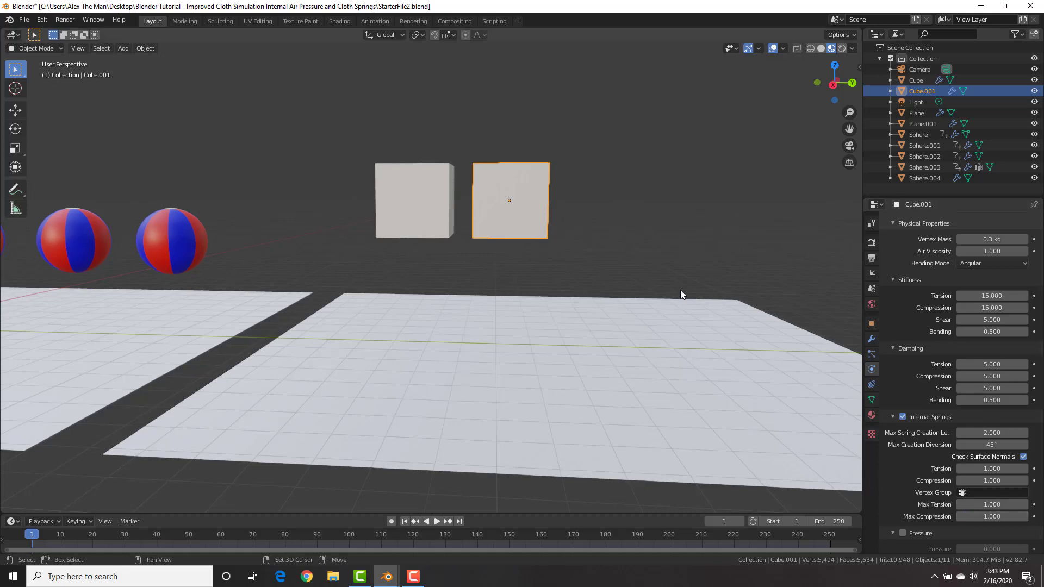
{"action": "key", "text": "space"}
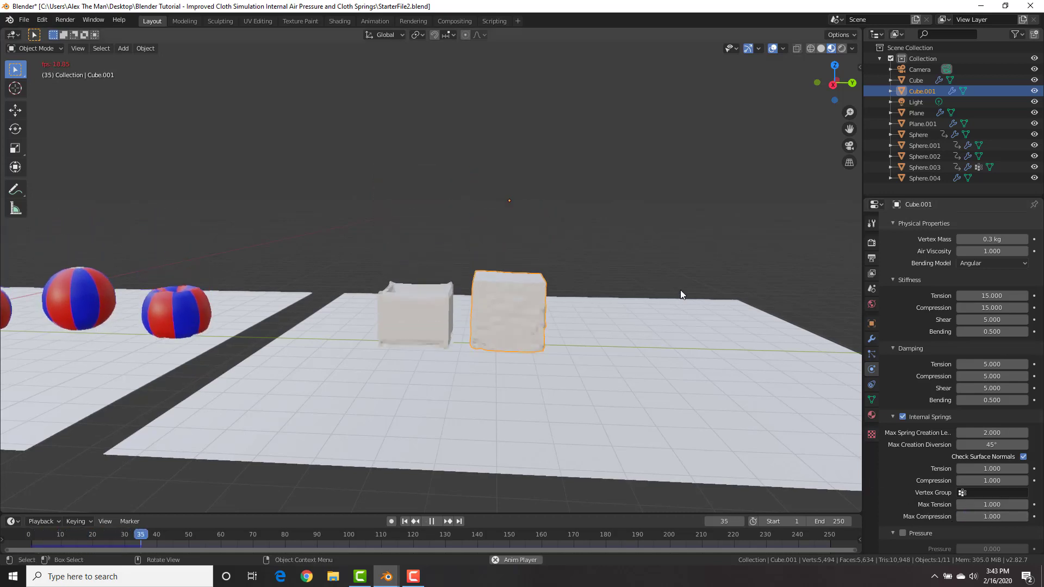
{"action": "key", "text": "space"}
{"action": "key", "text": "shift+Left"}
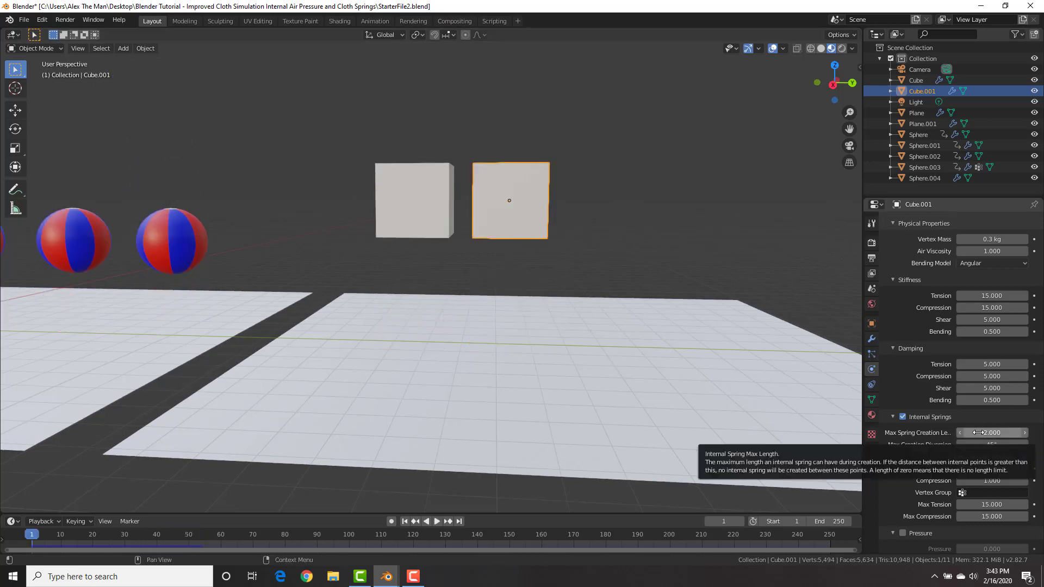
Step: Set Cube.001's Max Spring Creation Length to 1 and preview the fall from frame 1
{"action": "left_click", "coordinate": [985, 433]}
{"action": "type", "text": "2.0"}
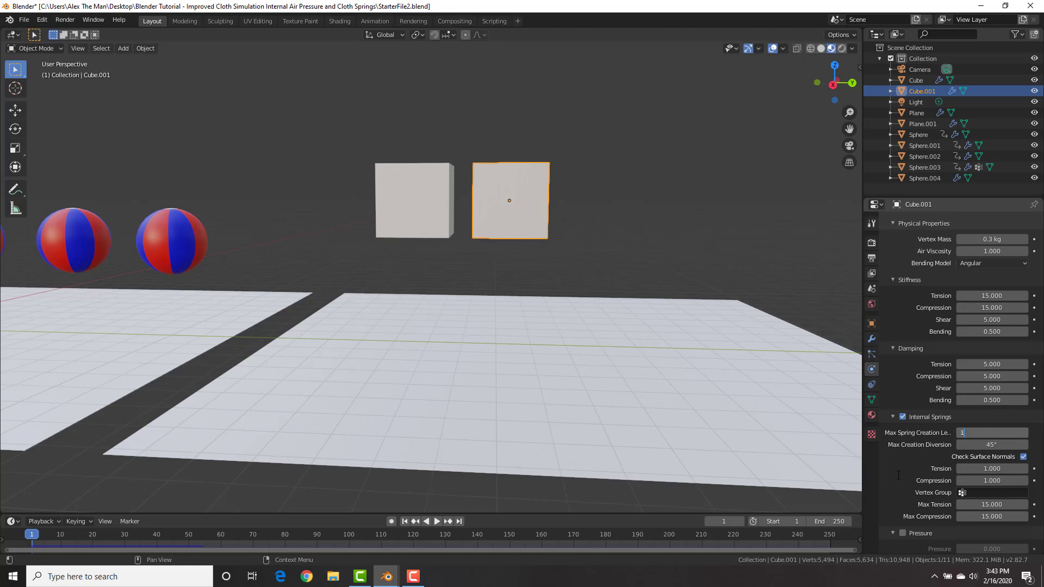
{"action": "key", "text": "Return"}
{"action": "key", "text": "space"}
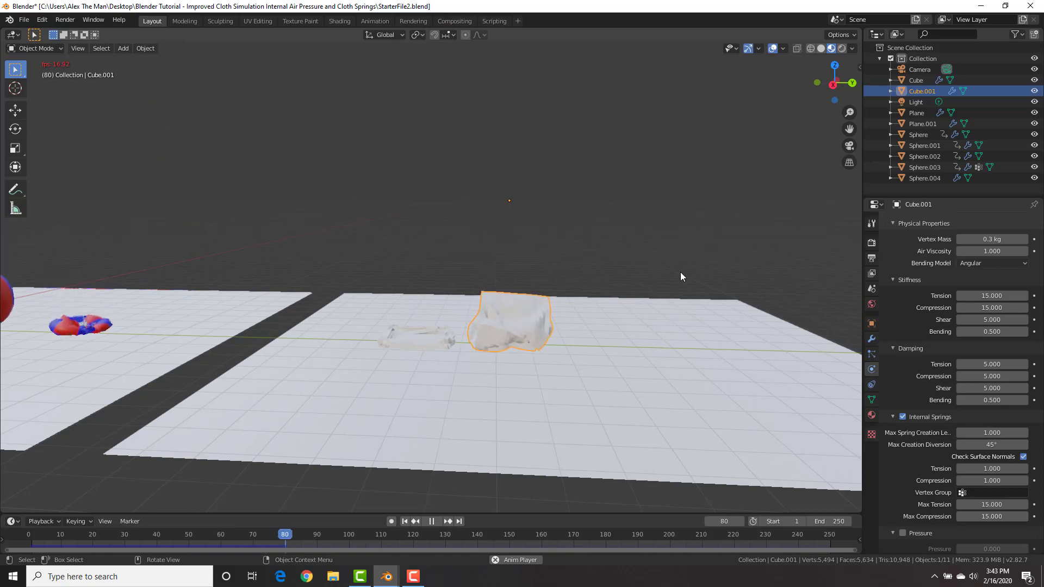
{"action": "key", "text": "space"}
{"action": "key", "text": "shift+Left"}
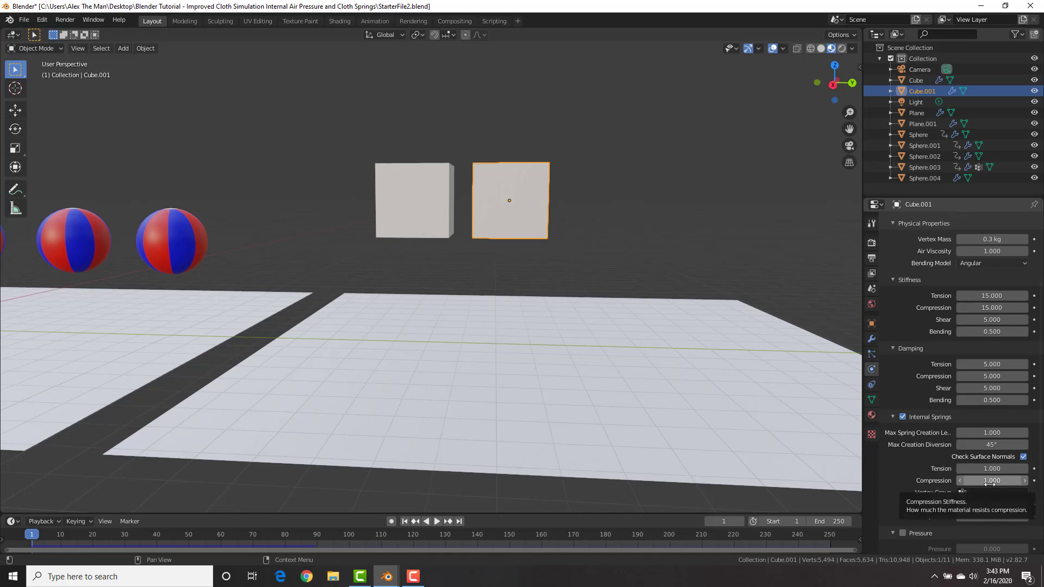
Step: Raise the internal-spring Compression to 44.3 and replay the simulation from the start
{"action": "mouse_move", "coordinate": [986, 482]}
{"action": "left_mouse_down"}
{"action": "mouse_move", "coordinate": [1017, 482]}
{"action": "mouse_move", "coordinate": [1005, 481]}
{"action": "left_mouse_up"}
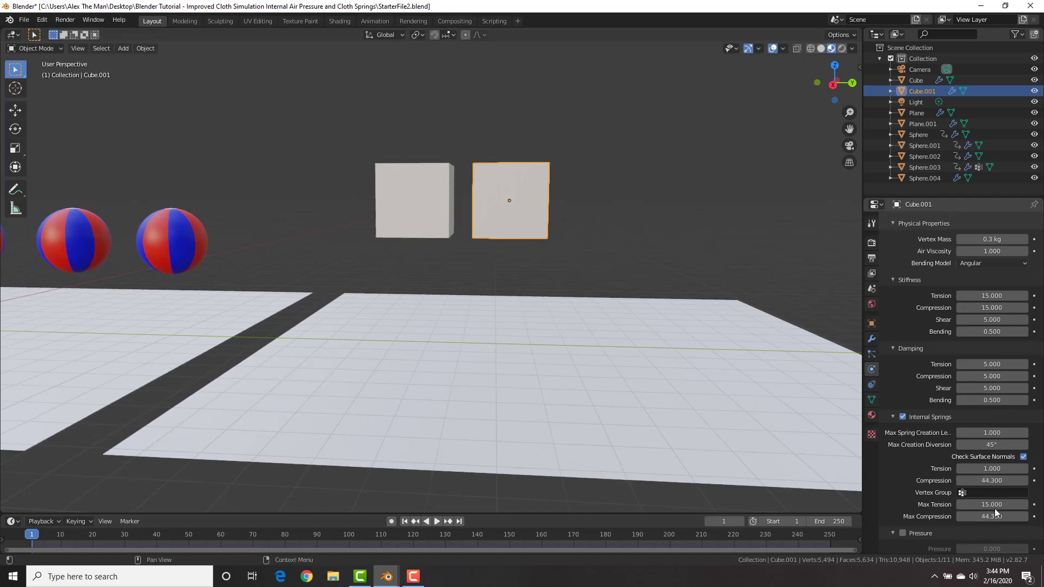
{"action": "key", "text": "space"}
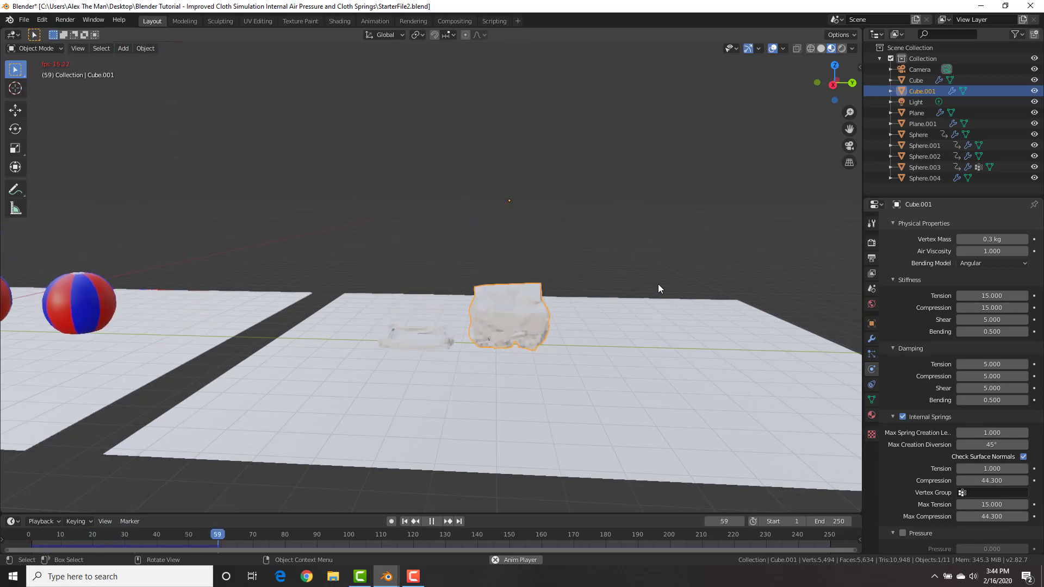
{"action": "key", "text": "space"}
{"action": "key", "text": "shift+Left"}
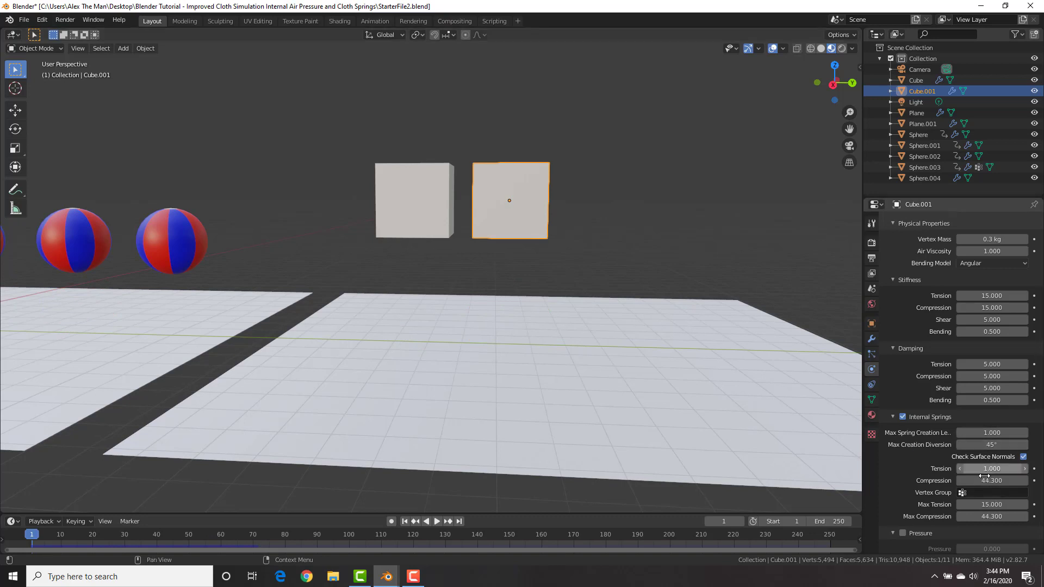
Step: Raise Cube.001's internal-spring Tension and preview the simulation, resetting to frame 1
{"action": "mouse_move", "coordinate": [991, 469]}
{"action": "left_mouse_down"}
{"action": "mouse_move", "coordinate": [1031, 469]}
{"action": "mouse_move", "coordinate": [1003, 469]}
{"action": "left_mouse_up"}
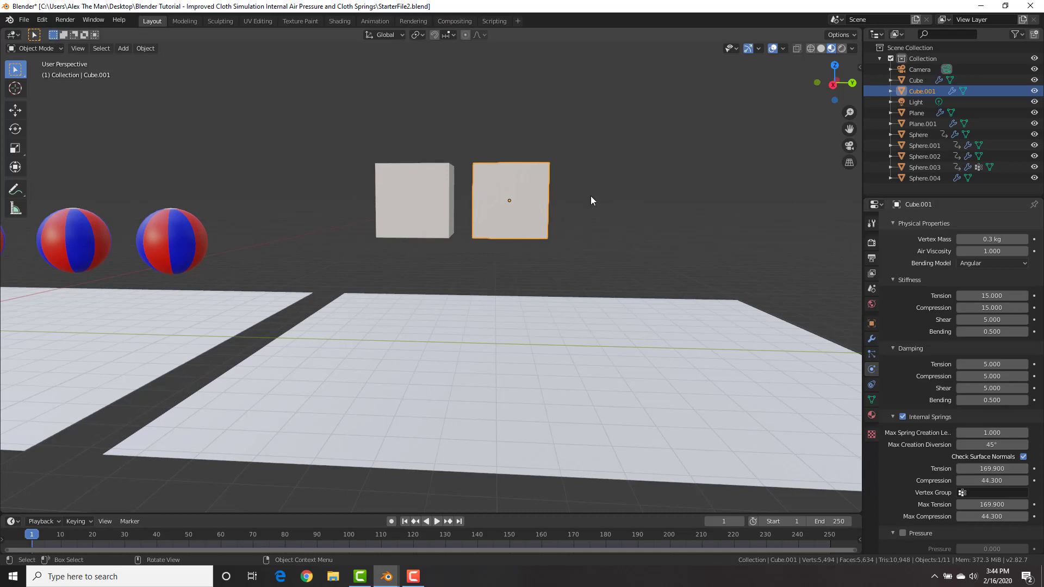
{"action": "key", "text": "space"}
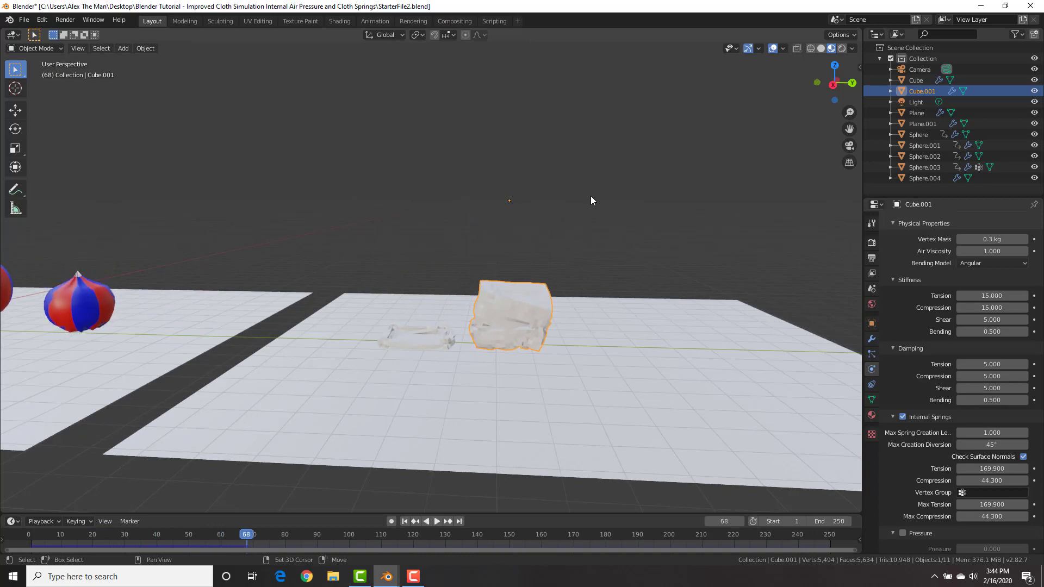
{"action": "key", "text": "Escape"}
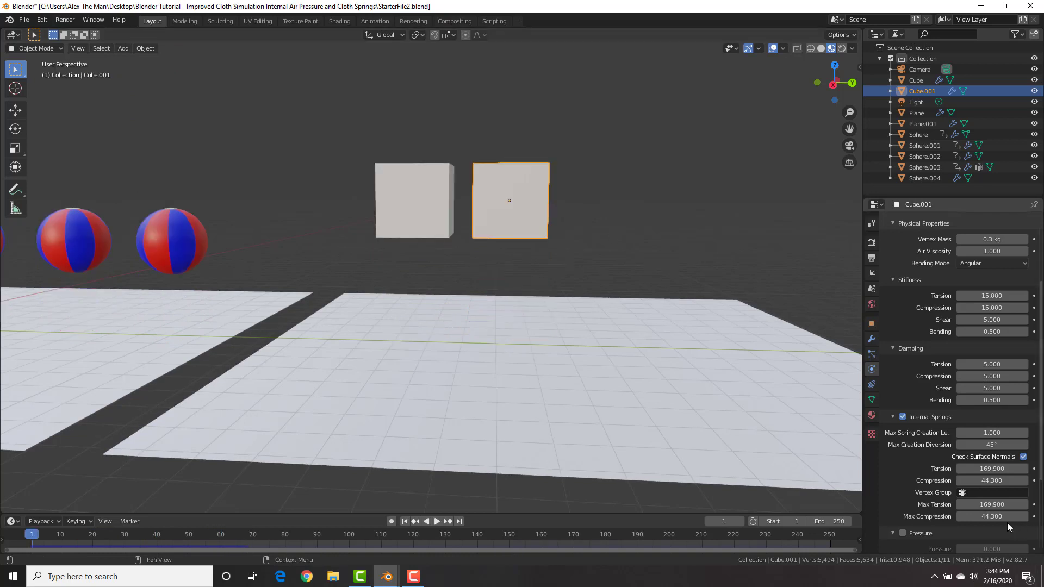
Step: Push Compression to 314.1 and Tension to 386.9, then replay the fall from a closer angle
{"action": "left_click_drag", "start_coordinate": [992, 480], "coordinate": [1025, 480]}
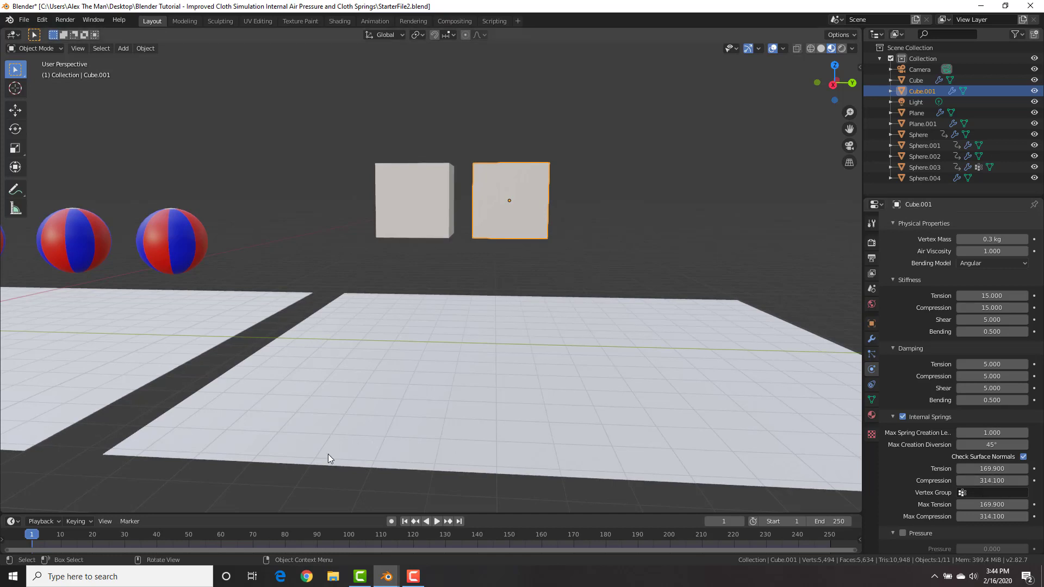
{"action": "left_click_drag", "start_coordinate": [992, 468], "coordinate": [1028, 469]}
{"action": "key", "text": "space"}
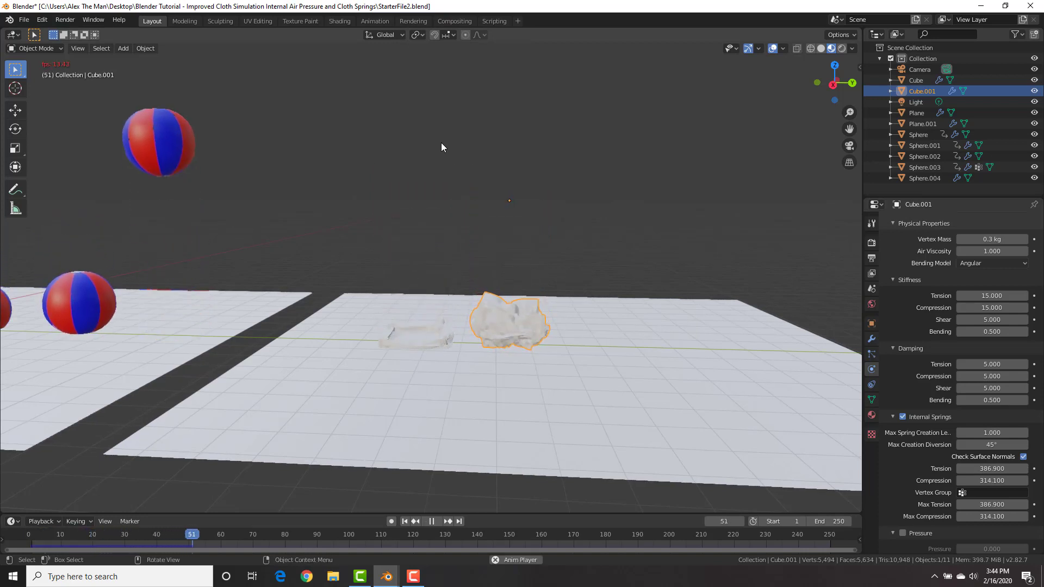
{"action": "key", "text": "space"}
{"action": "mouse_move", "coordinate": [464, 151]}
{"action": "middle_mouse_down"}
{"action": "mouse_move", "coordinate": [498, 158]}
{"action": "mouse_move", "coordinate": [472, 150]}
{"action": "middle_mouse_up"}
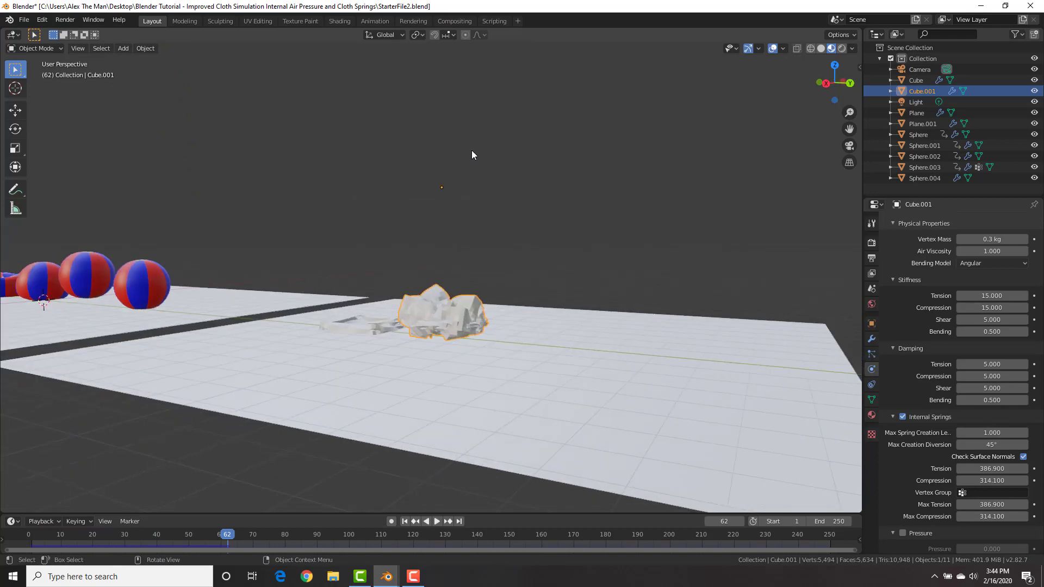
{"action": "key", "text": "shift+Left"}
{"action": "middle_click_drag", "start_coordinate": [543, 176], "coordinate": [570, 195]}
Step: Duplicate Cube.001 as Cube.002, placed along the Y axis to the right of the cubes
{"action": "key", "text": "shift+d"}
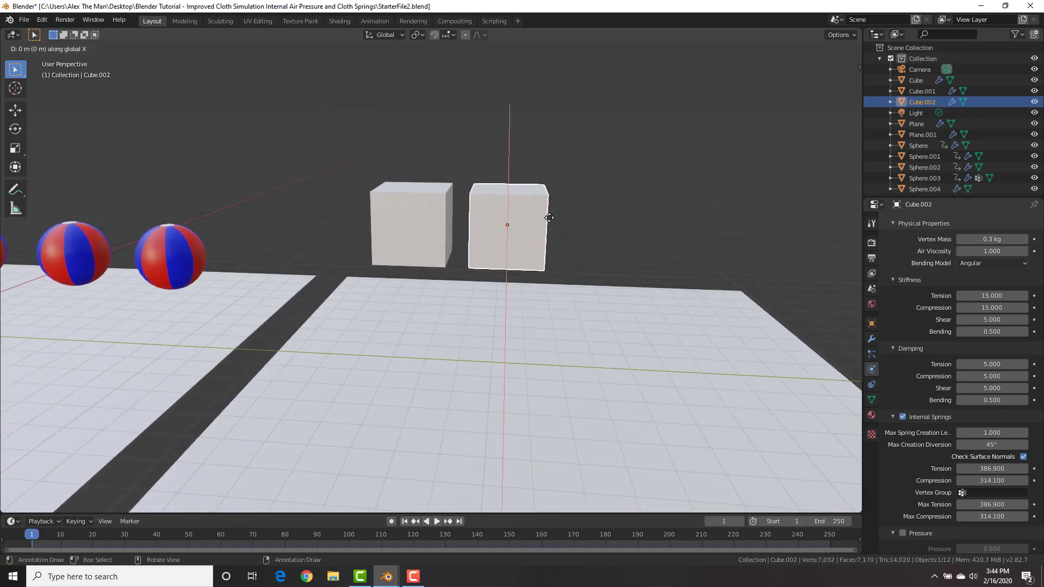
{"action": "key", "text": "y"}
{"action": "left_click", "coordinate": [654, 222]}
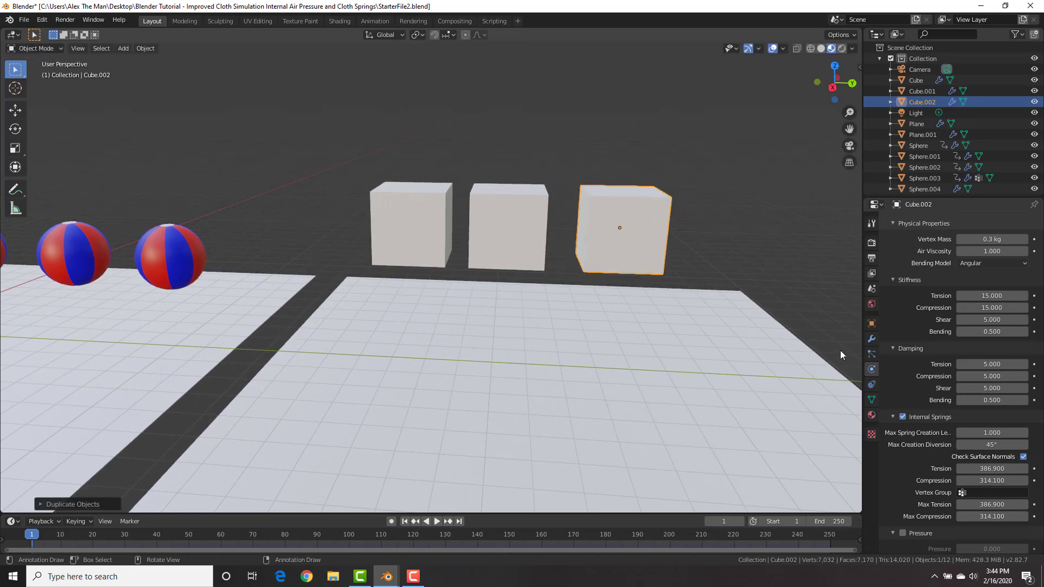
Step: Set Cube.002's Max Spring Creation Length to 3 and play the simulation to compare
{"action": "left_click", "coordinate": [992, 432]}
{"action": "type", "text": "1.0"}
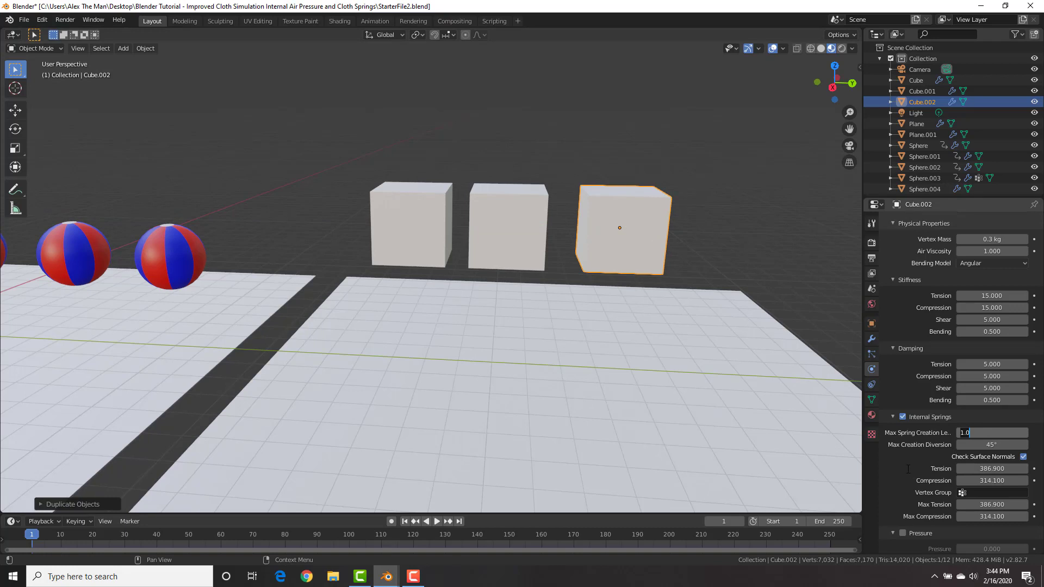
{"action": "key", "text": "Return"}
{"action": "key", "text": "space"}
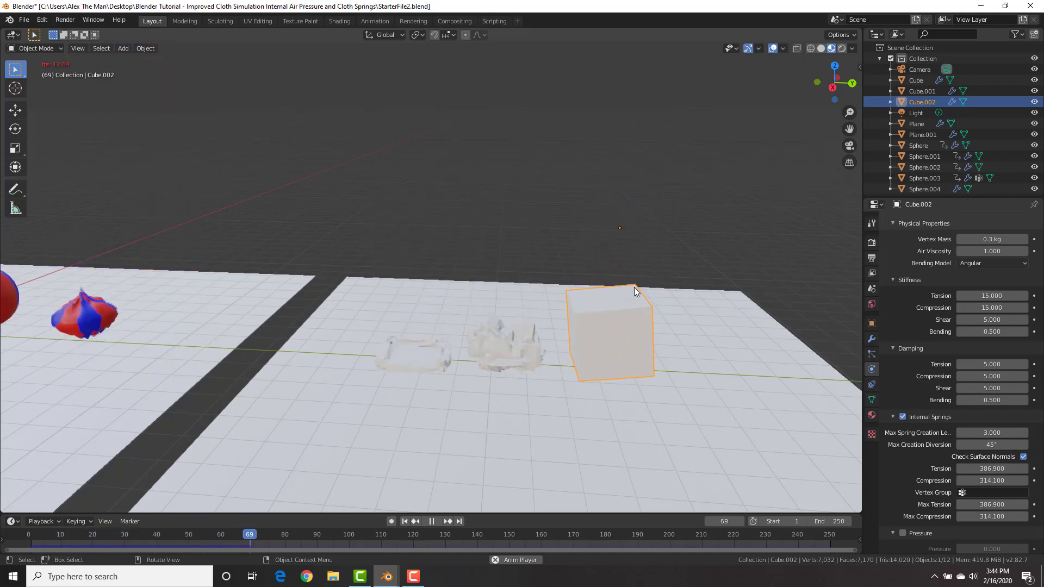
{"action": "key", "text": "Escape"}
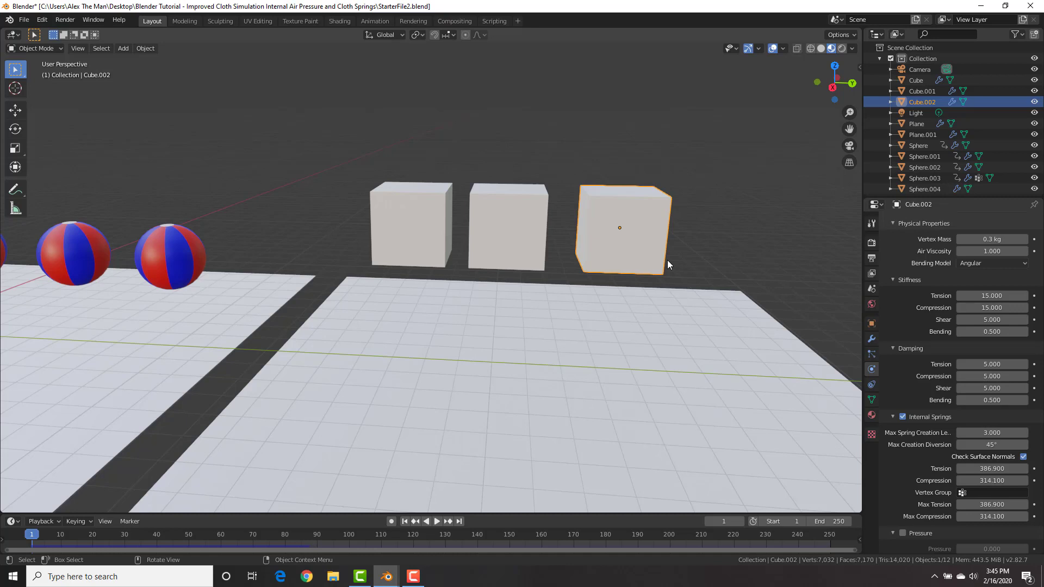
Step: Frame both planes and play the full scene: beach balls deflating, three cubes collapsing
{"action": "scroll", "coordinate": [667, 260], "scroll_direction": "down", "scroll_amount": 4}
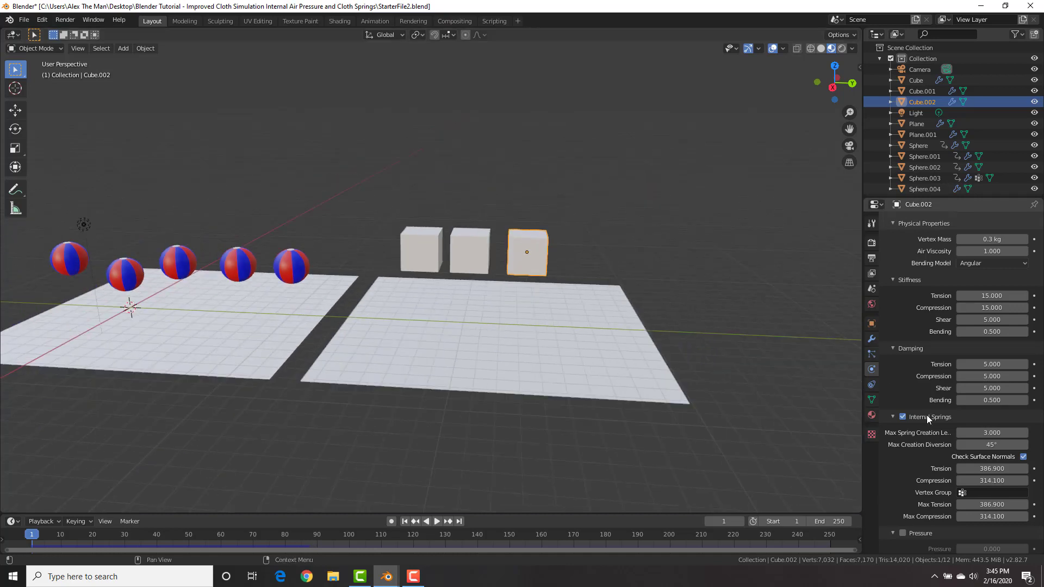
{"action": "scroll", "coordinate": [926, 416], "scroll_direction": "down", "scroll_amount": 2}
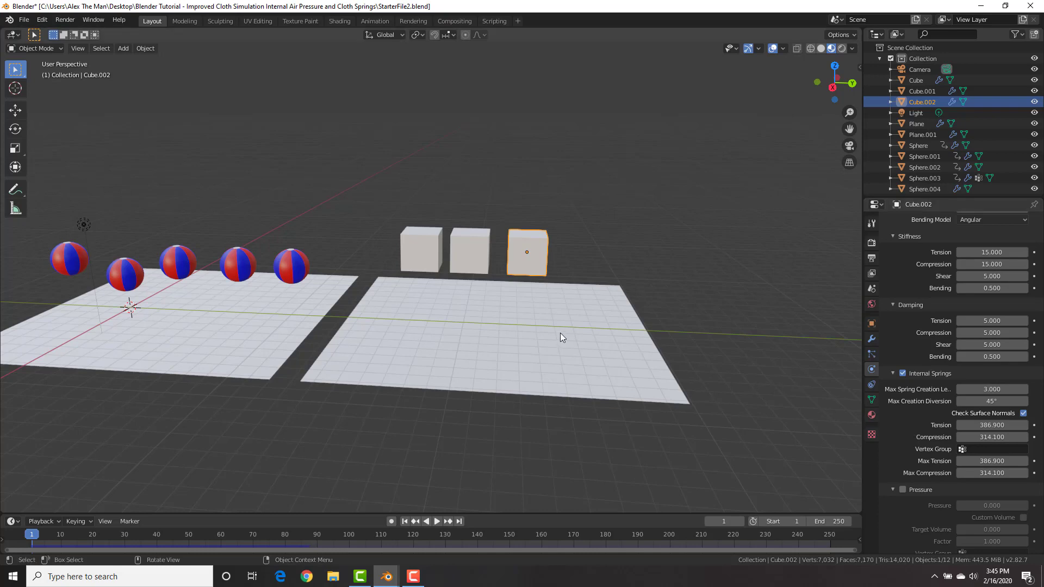
{"action": "middle_click_drag", "start_coordinate": [738, 341], "coordinate": [772, 359]}
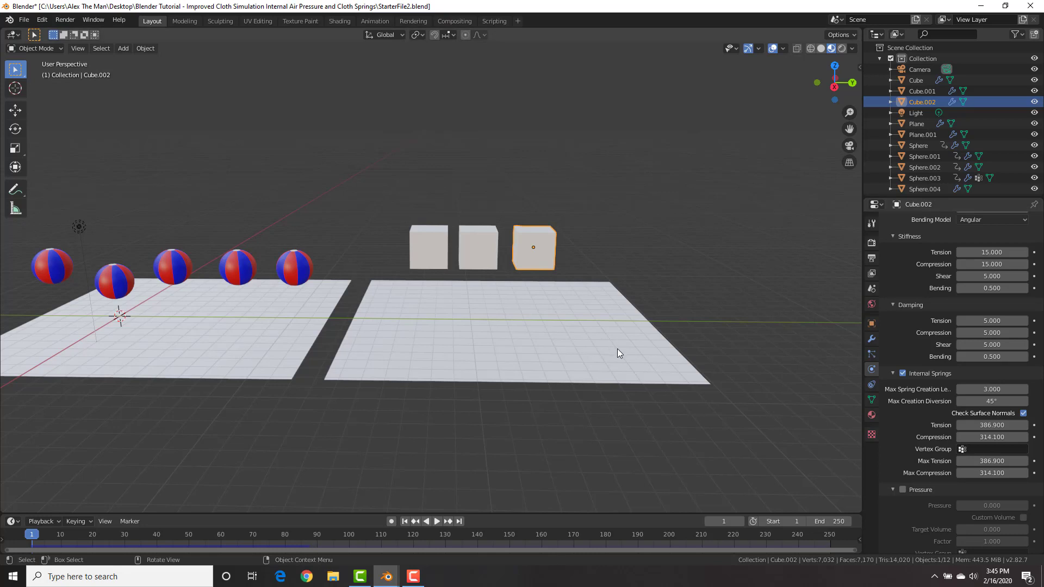
{"action": "middle_click_drag", "start_coordinate": [586, 286], "coordinate": [561, 290]}
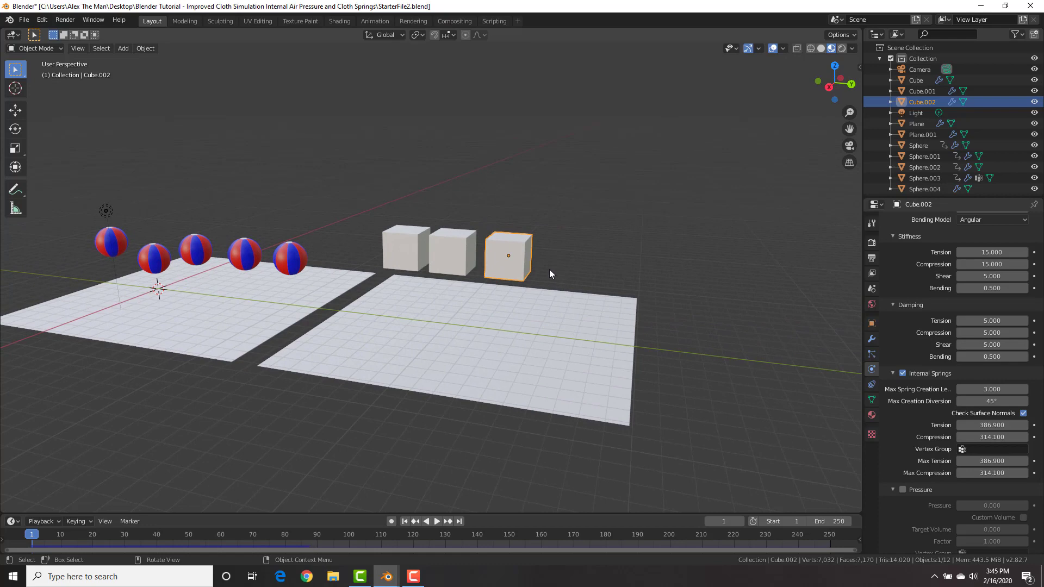
{"action": "middle_click_drag", "start_coordinate": [544, 252], "coordinate": [592, 249], "text": "shift"}
{"action": "key", "text": "space"}
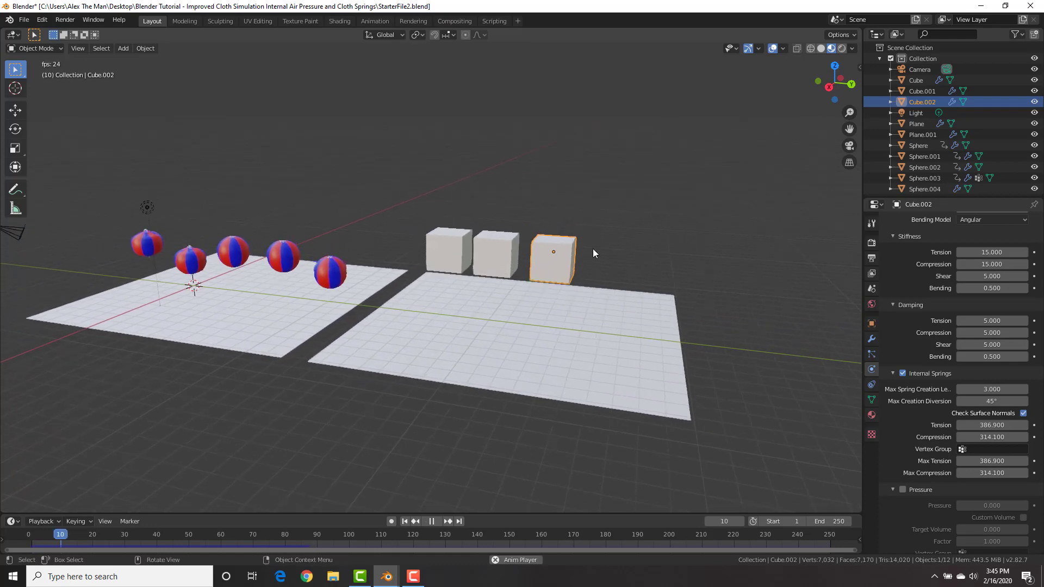
{"action": "middle_click_drag", "start_coordinate": [416, 307], "coordinate": [499, 309]}
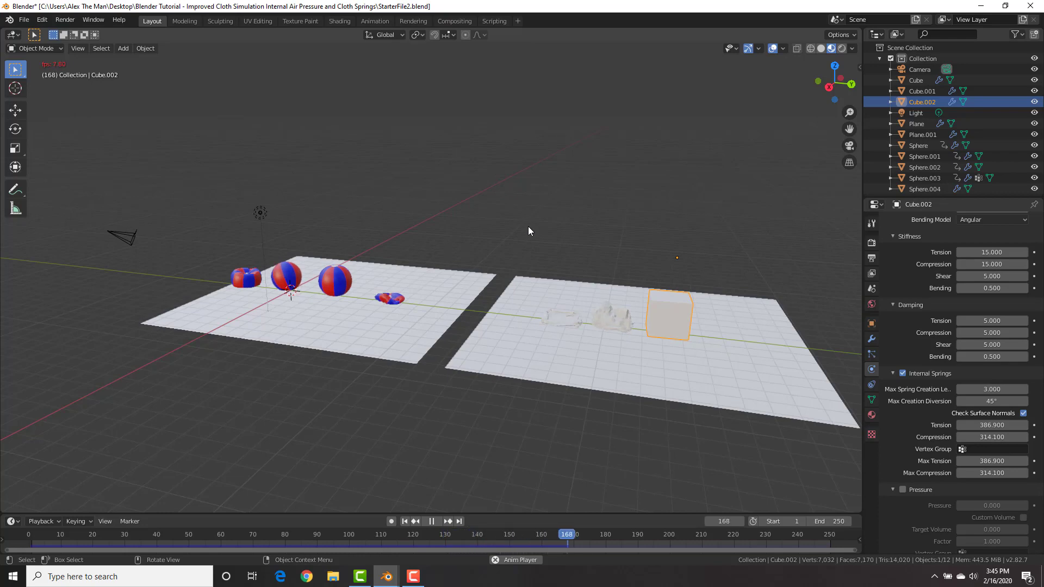
{"action": "scroll", "coordinate": [527, 230], "scroll_direction": "down", "scroll_amount": 3}
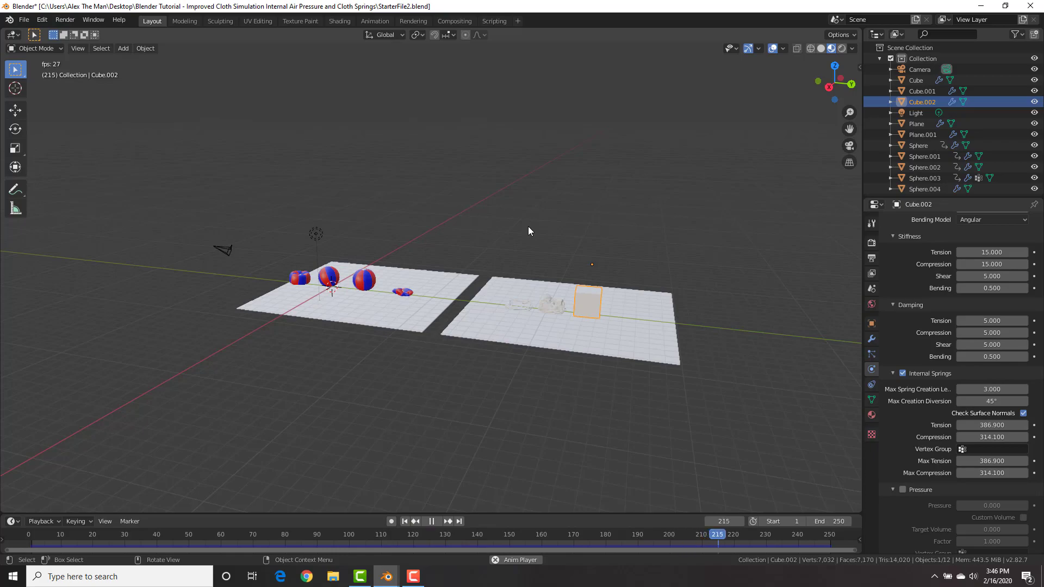
{"action": "key", "text": "space"}
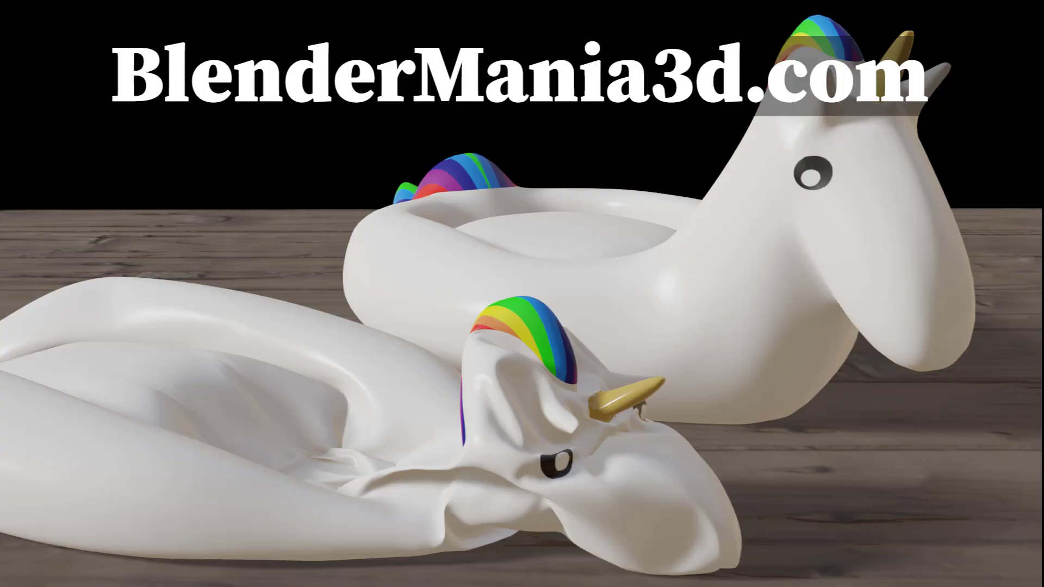